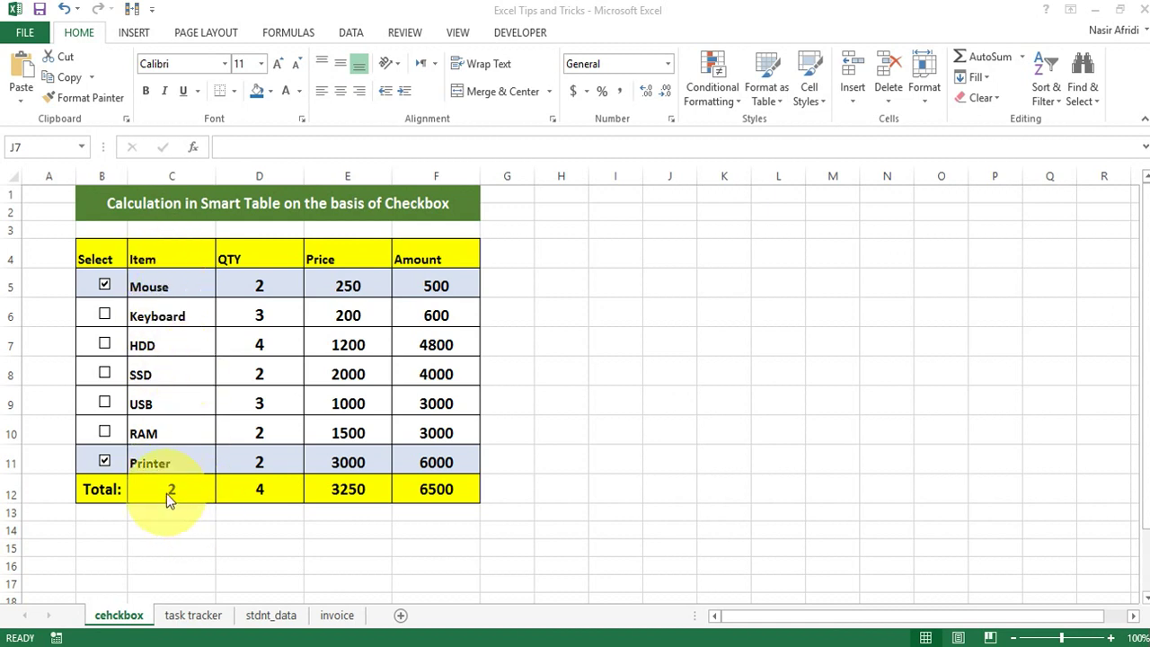
# Tick the SSD and Keyboard checkboxes so the totals read 4, 9, 5450 and 11100
pyautogui.click(105, 376)
pyautogui.click(105, 376)
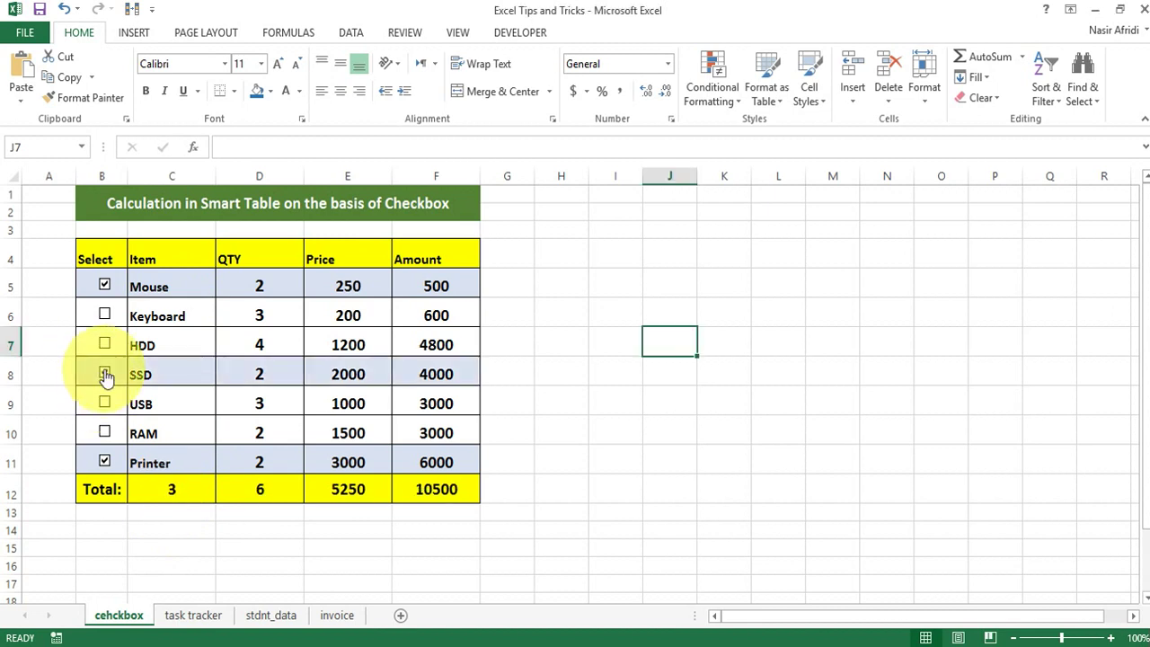
pyautogui.click(104, 316)
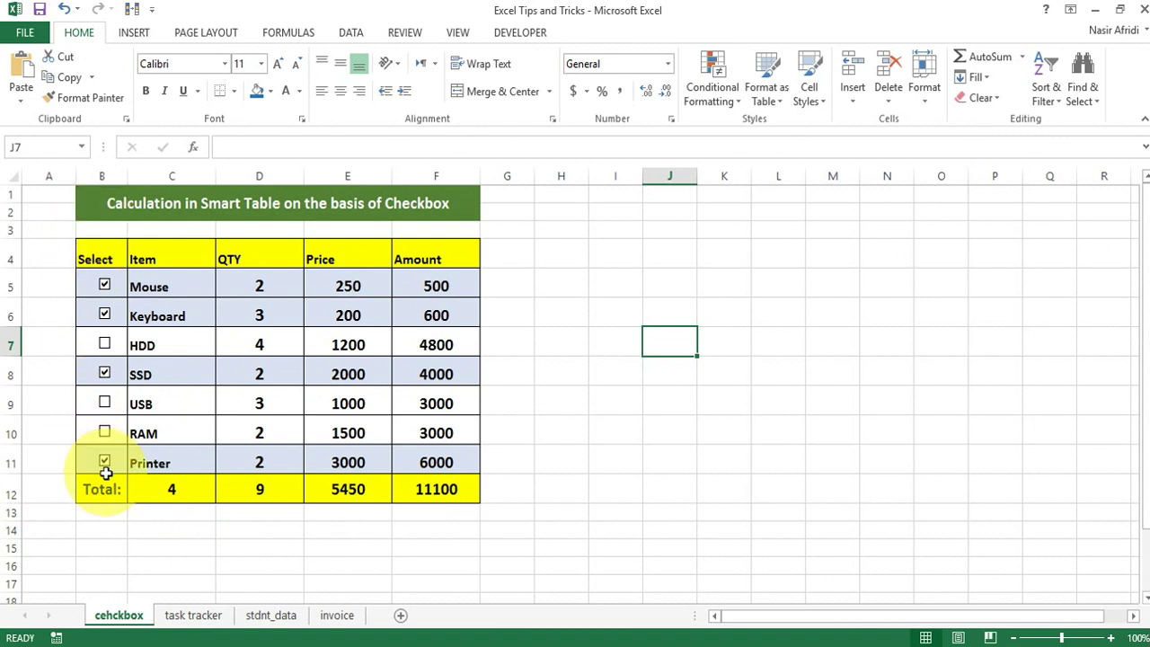
# Check the QTY total's SUMIF formula, set Mouse's quantity in D5 to 10, and untick Mouse
pyautogui.click(275, 495)
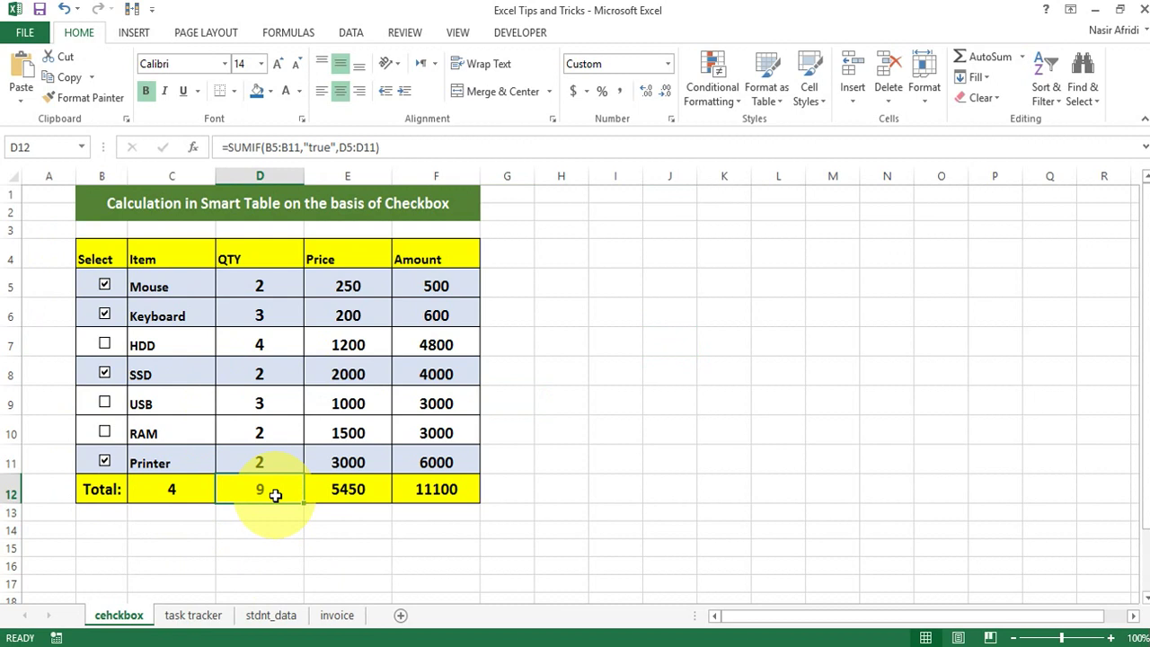
pyautogui.click(275, 511)
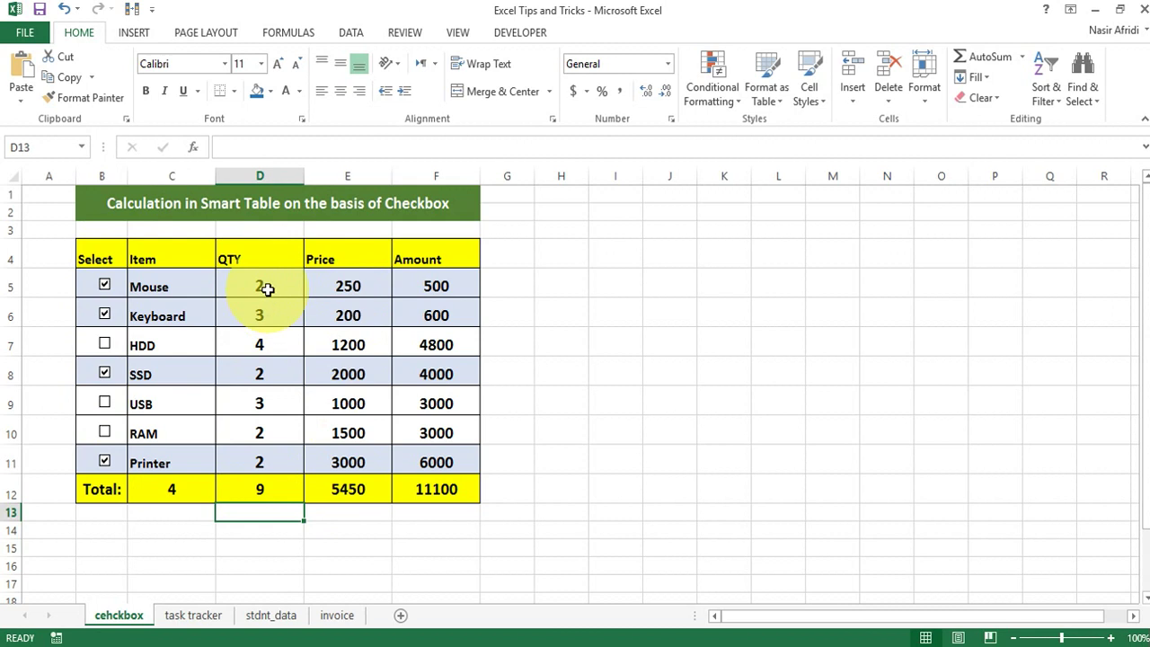
pyautogui.click(267, 288)
pyautogui.write('10')
pyautogui.press('Return')
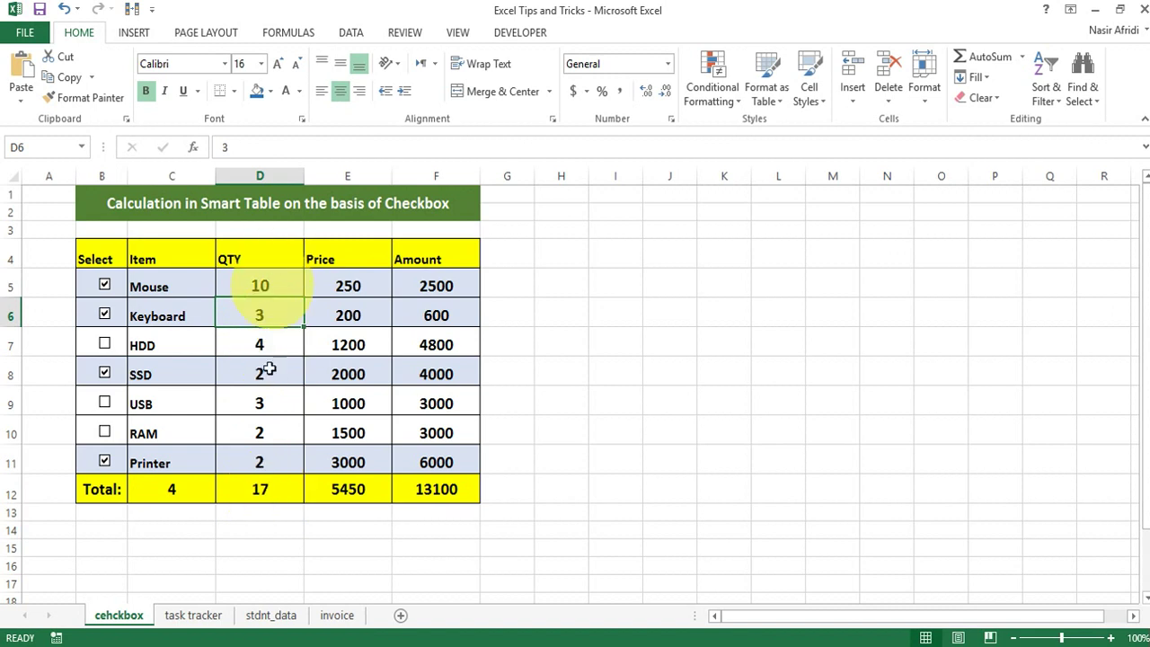
pyautogui.click(104, 286)
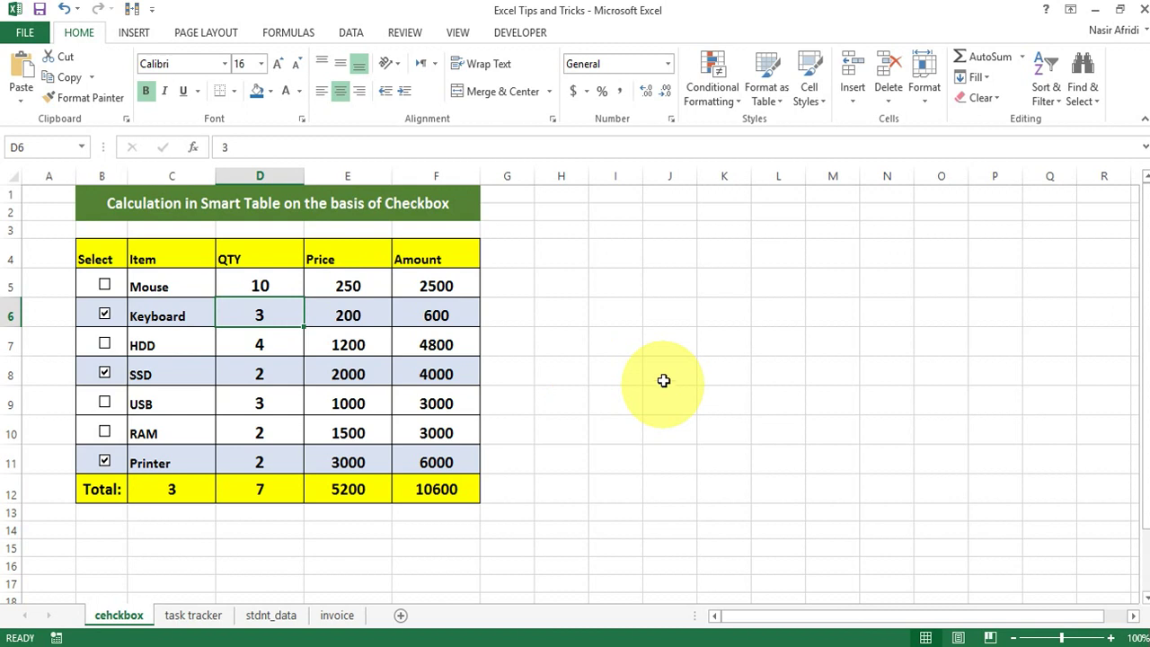
# Copy the header row B4:F4 (Select, Item, QTY, Price, Amount) into H4:L4
pyautogui.click(627, 259)
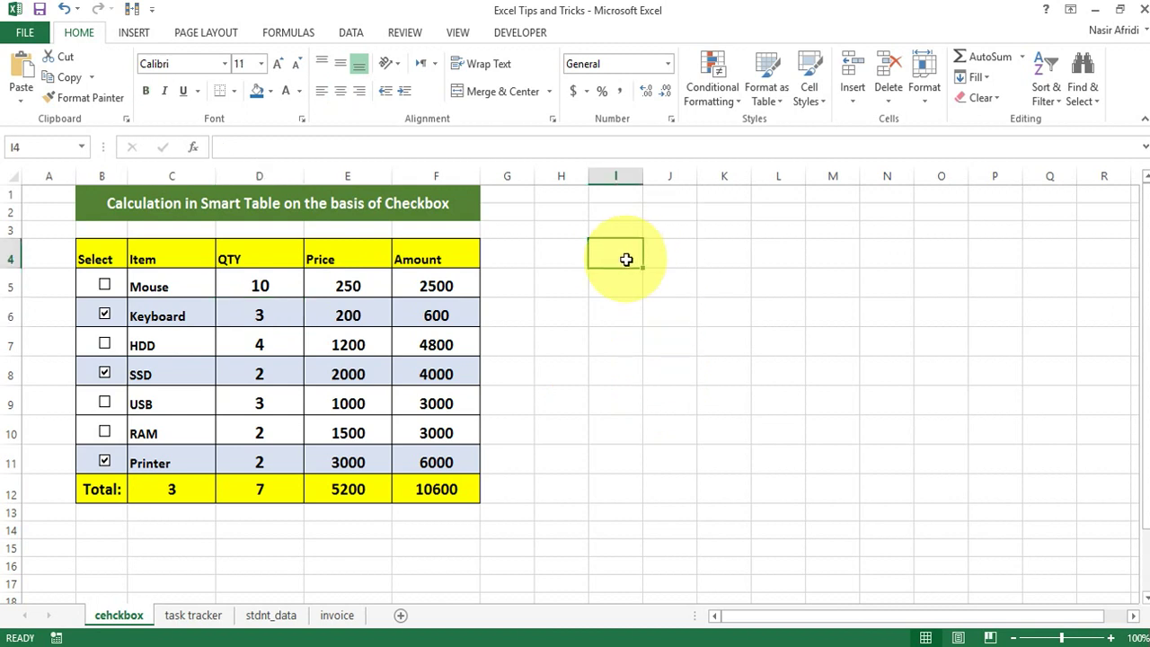
pyautogui.moveTo(111, 257); pyautogui.dragTo(440, 264)
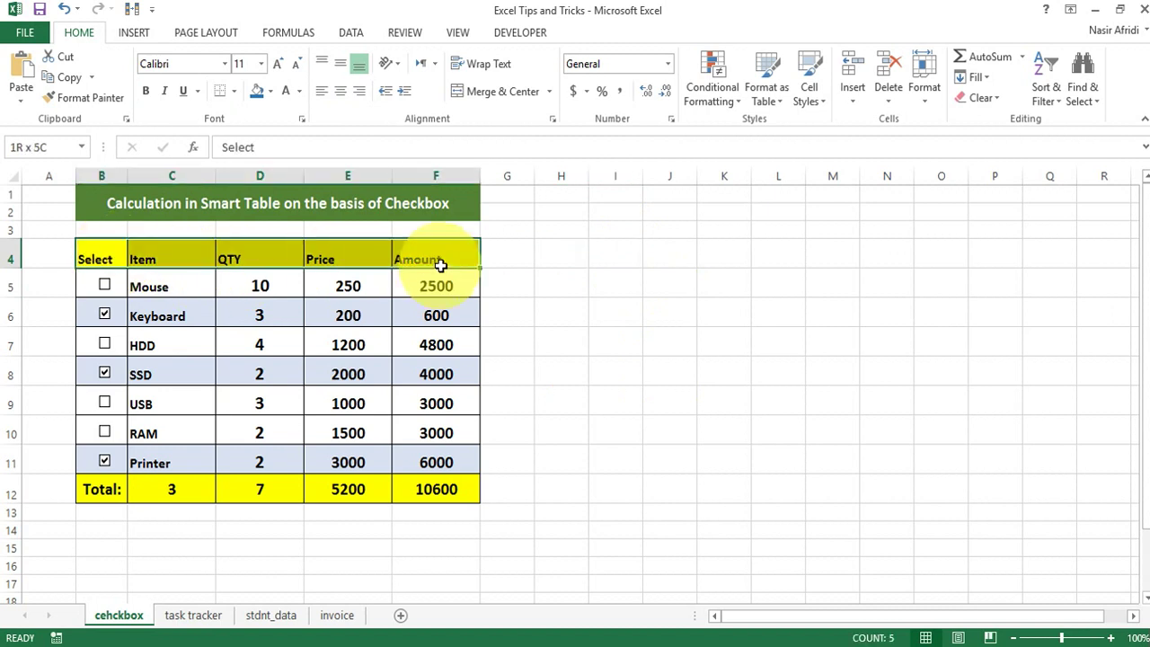
pyautogui.hotkey('ctrl', 'c')
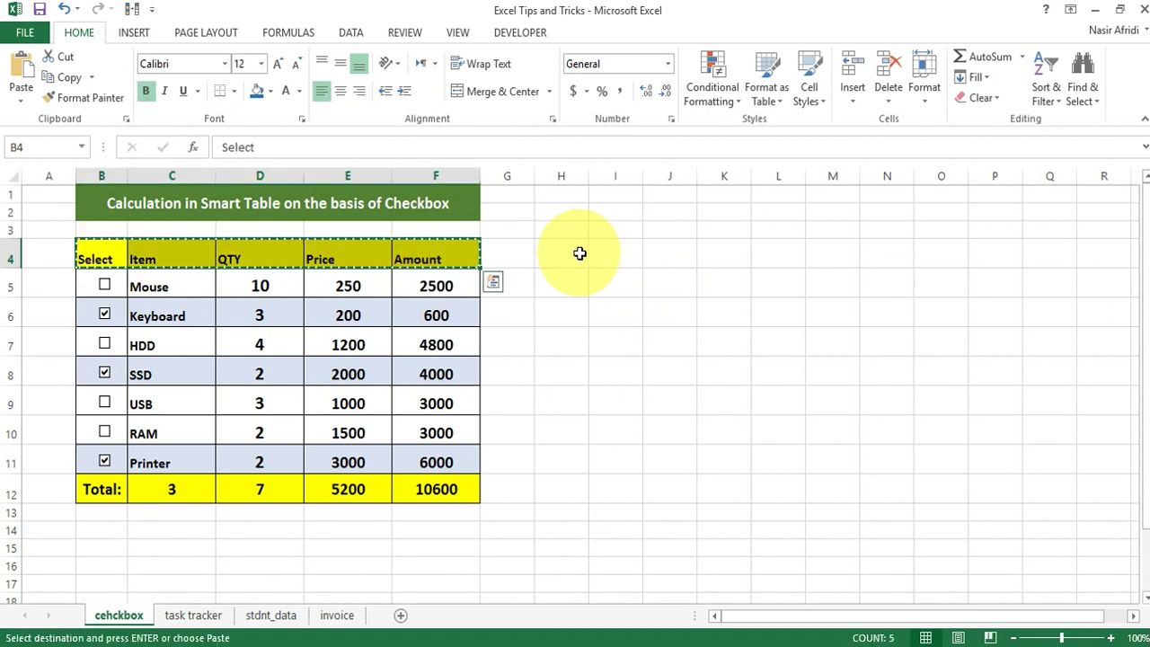
pyautogui.click(579, 253)
pyautogui.hotkey('ctrl', 'v')
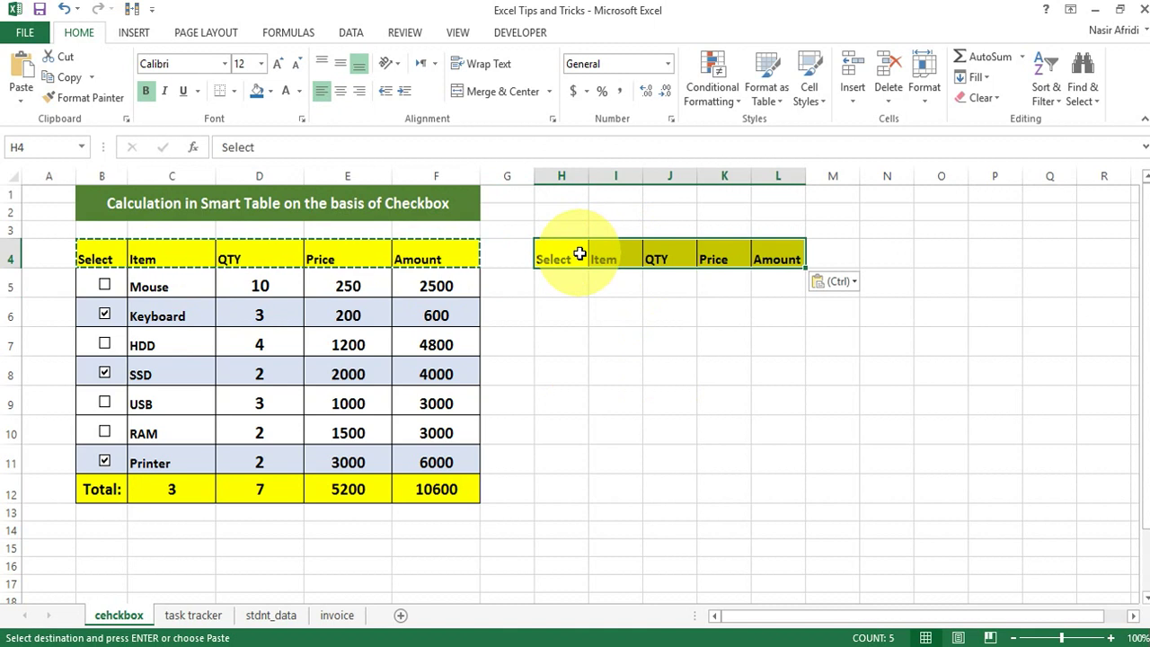
pyautogui.click(567, 292)
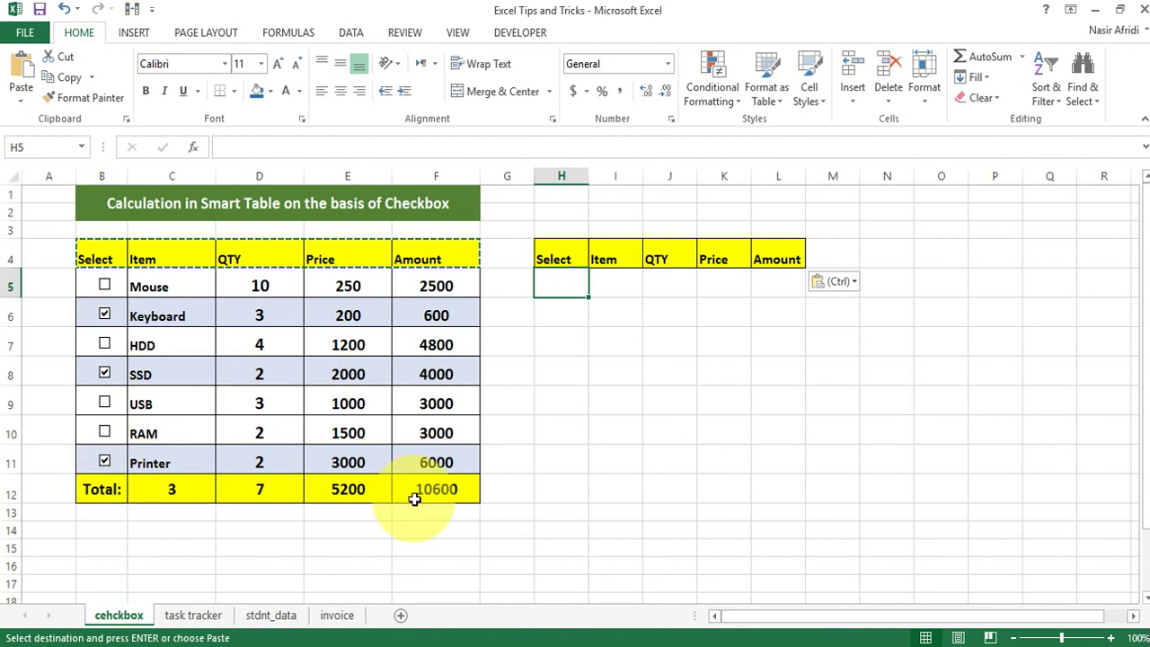
pyautogui.press('Escape')
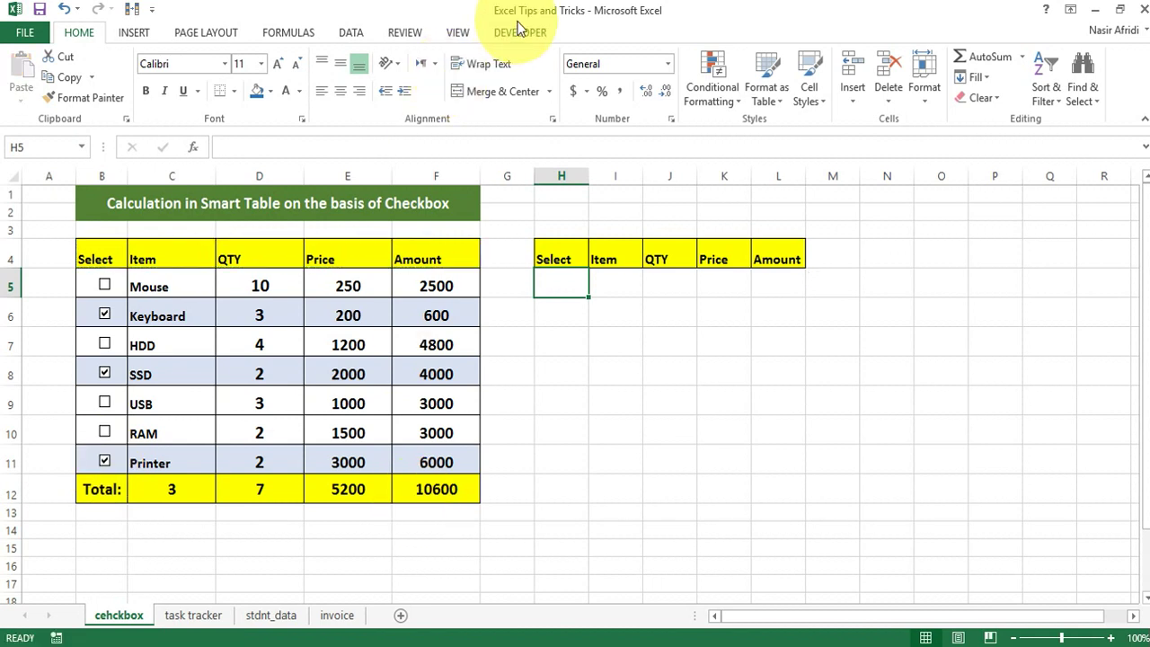
pyautogui.click(519, 34)
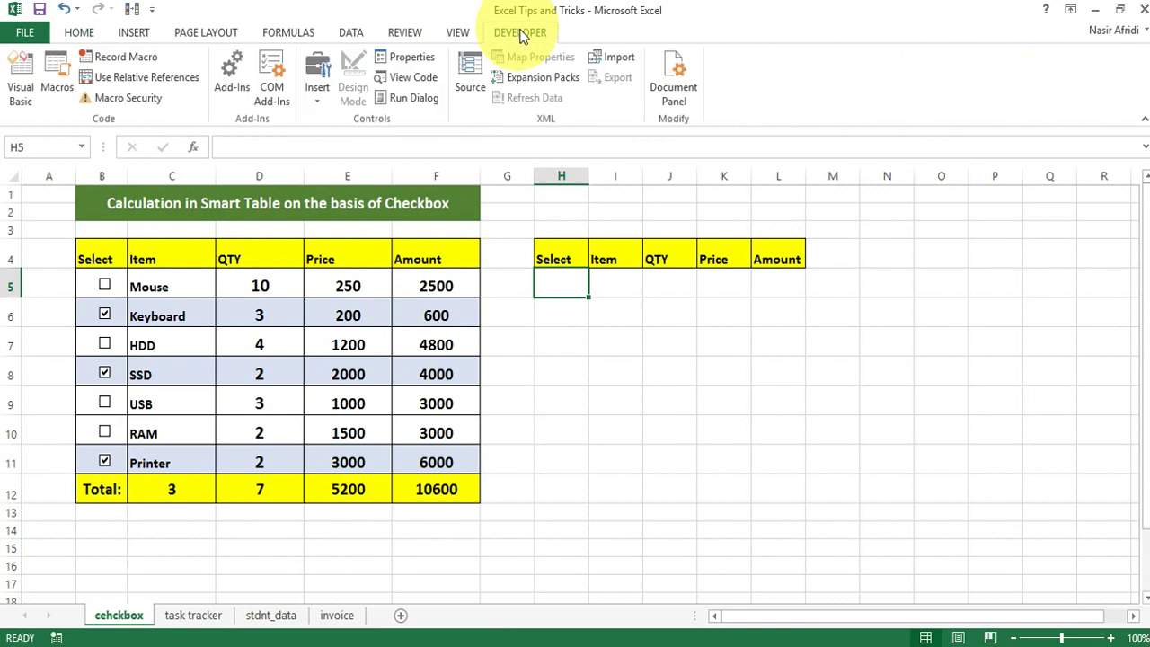
pyautogui.rightClick(787, 99)
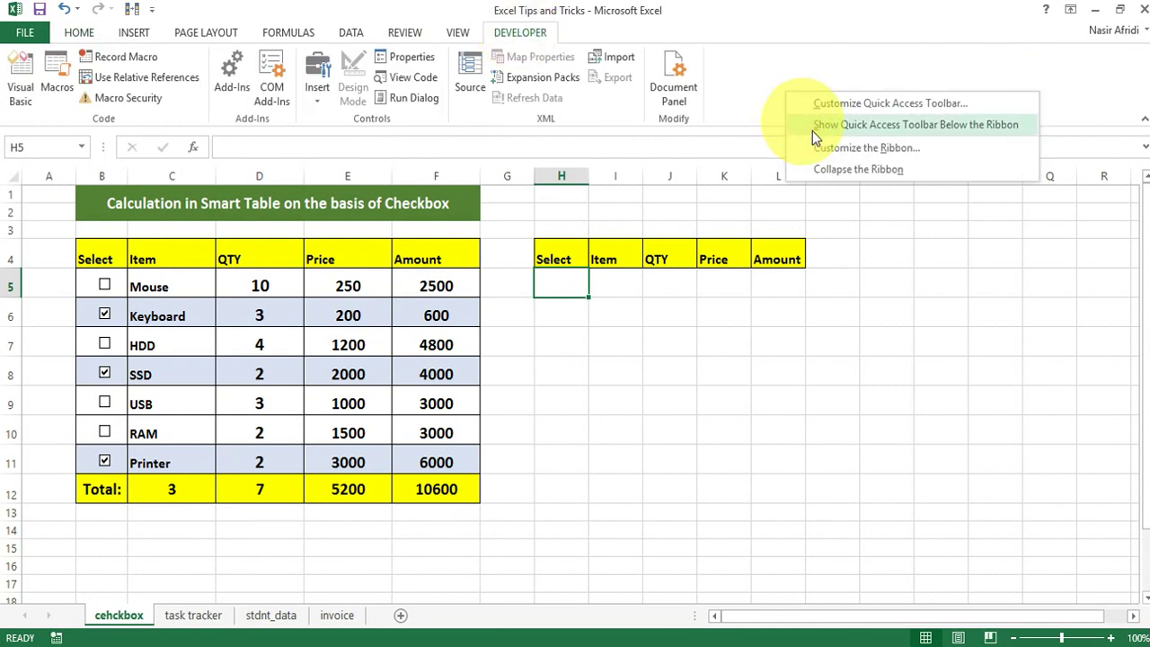
pyautogui.click(866, 150)
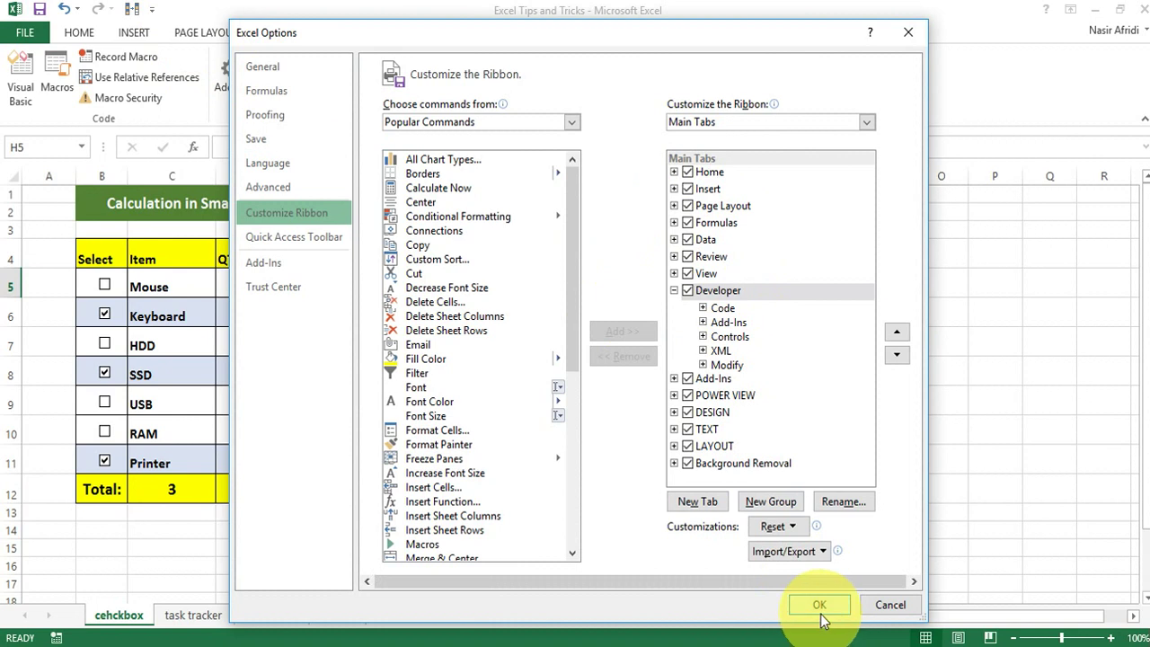
pyautogui.click(687, 290)
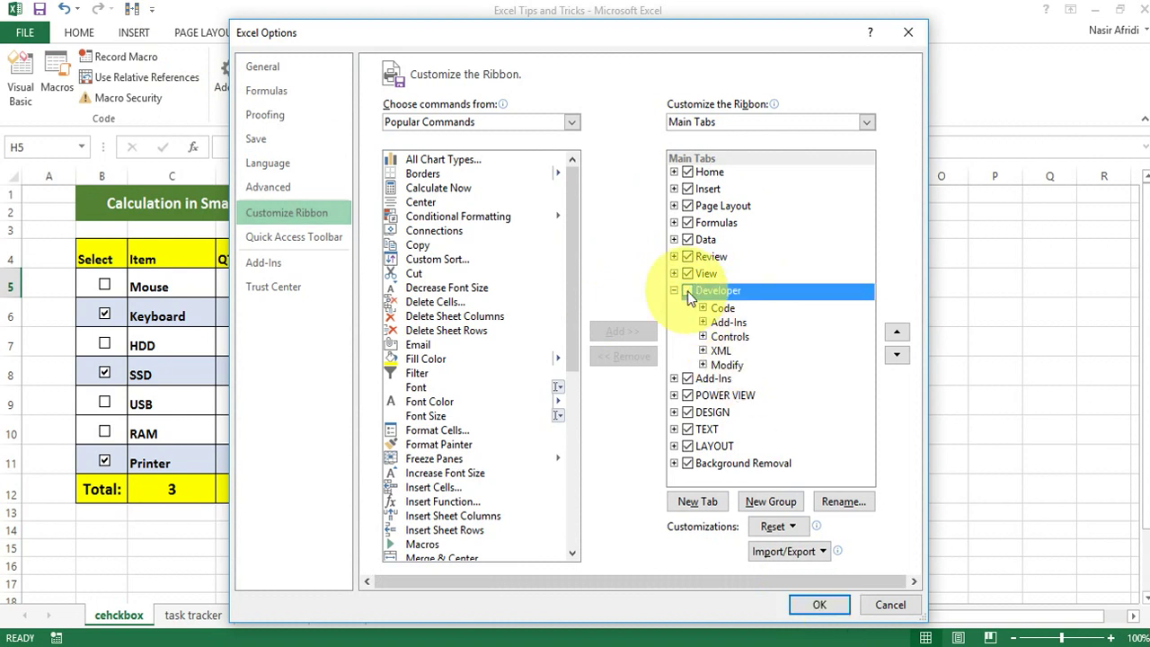
pyautogui.click(818, 604)
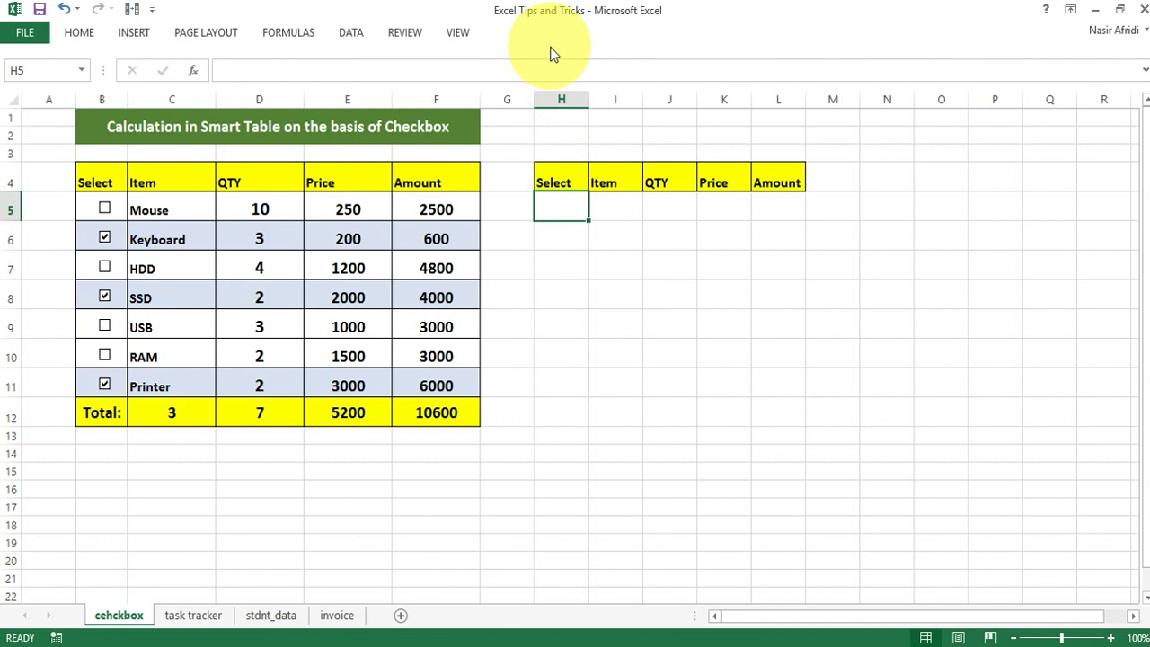
pyautogui.click(1071, 13)
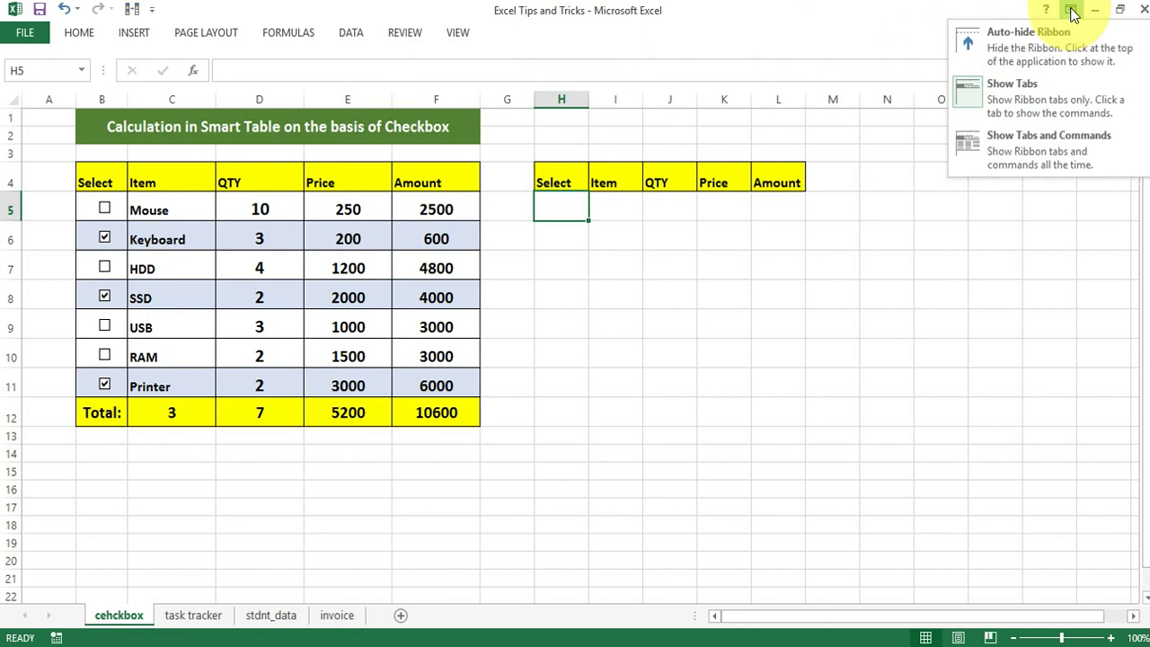
pyautogui.click(1040, 159)
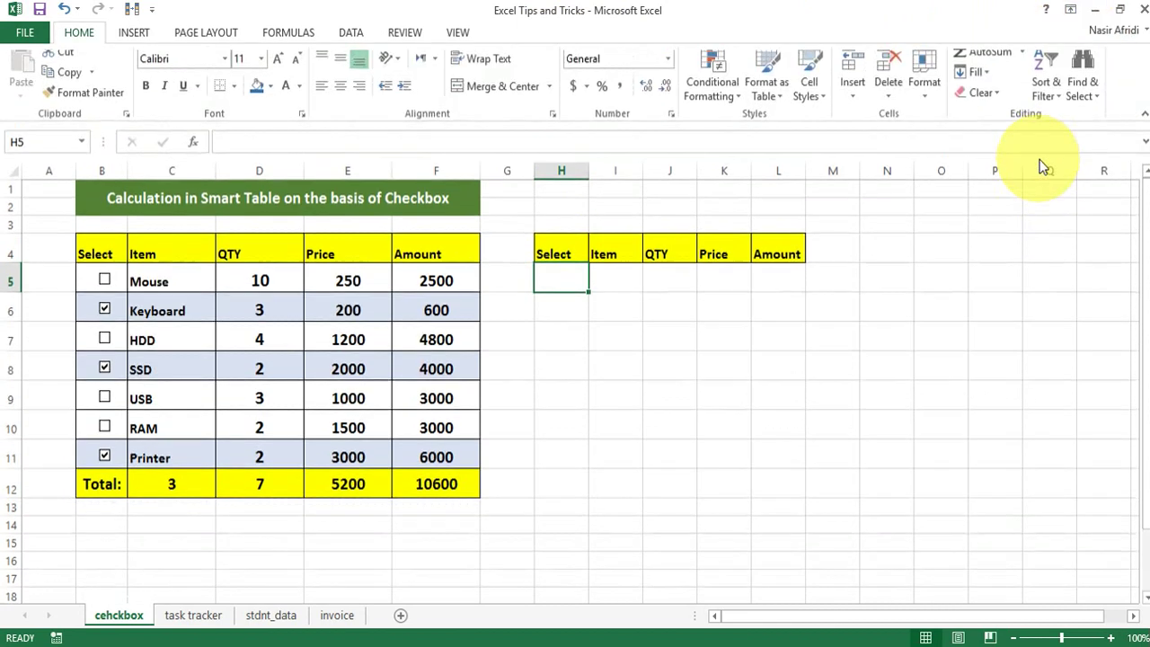
pyautogui.rightClick(1096, 116)
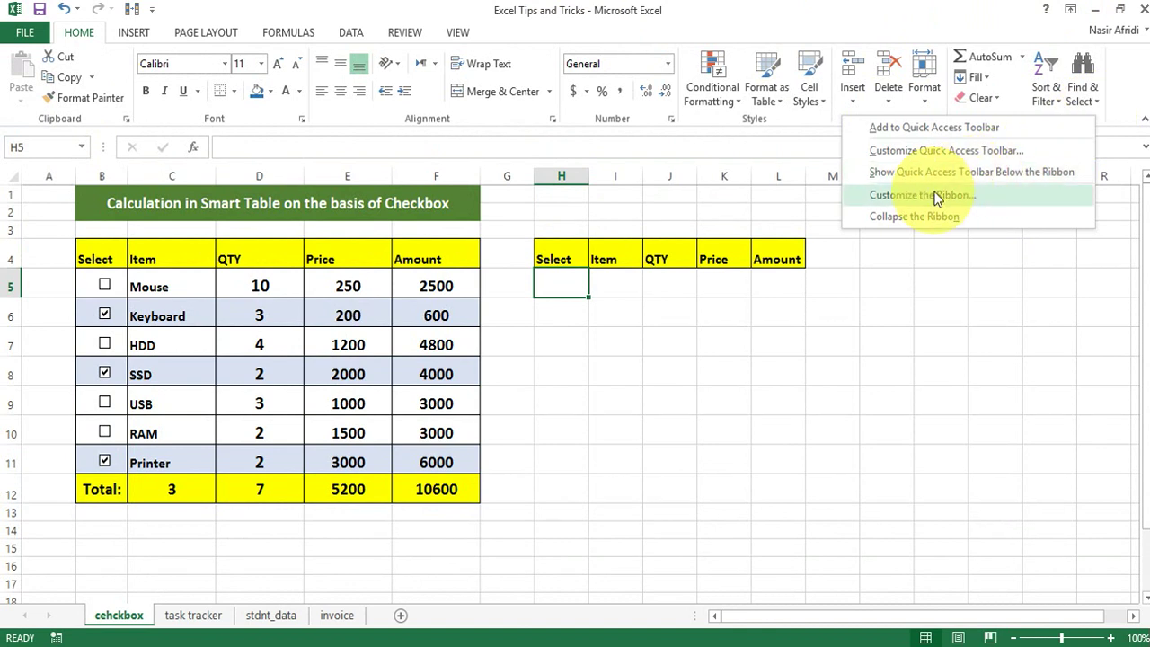
pyautogui.click(18, 32)
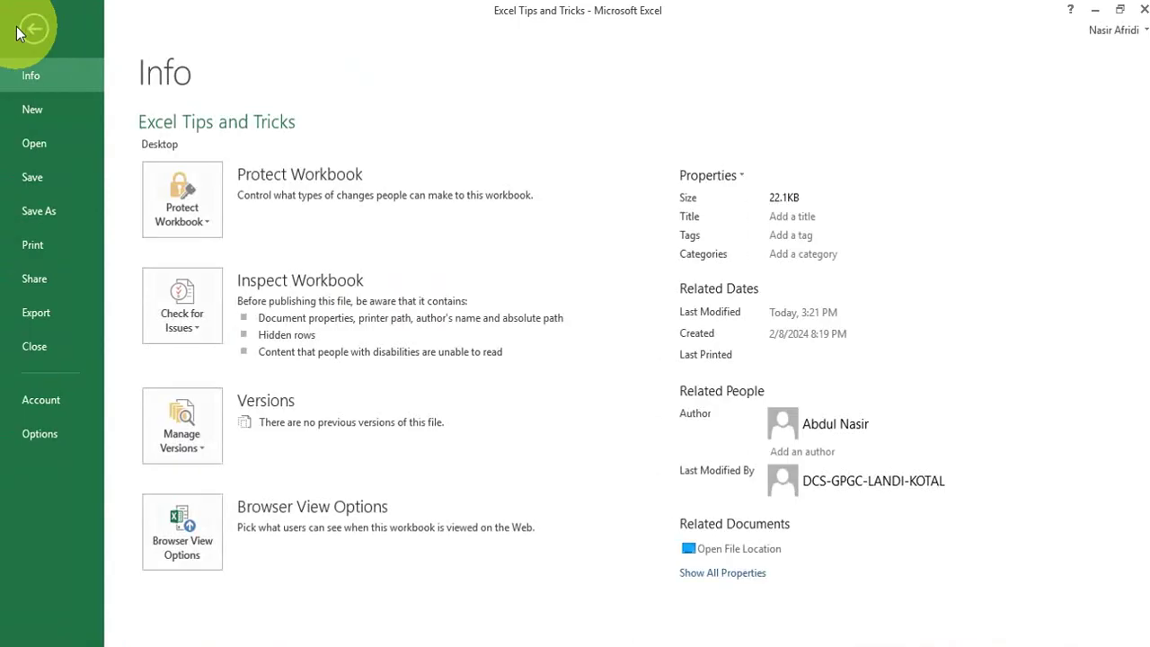
pyautogui.click(48, 435)
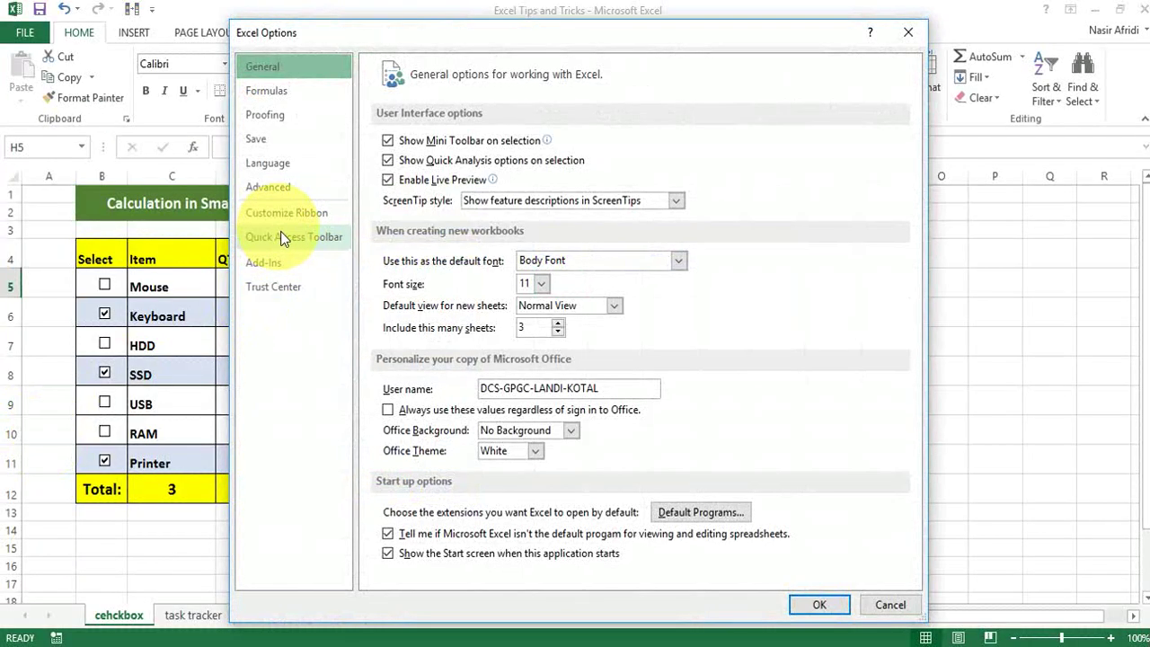
pyautogui.click(269, 216)
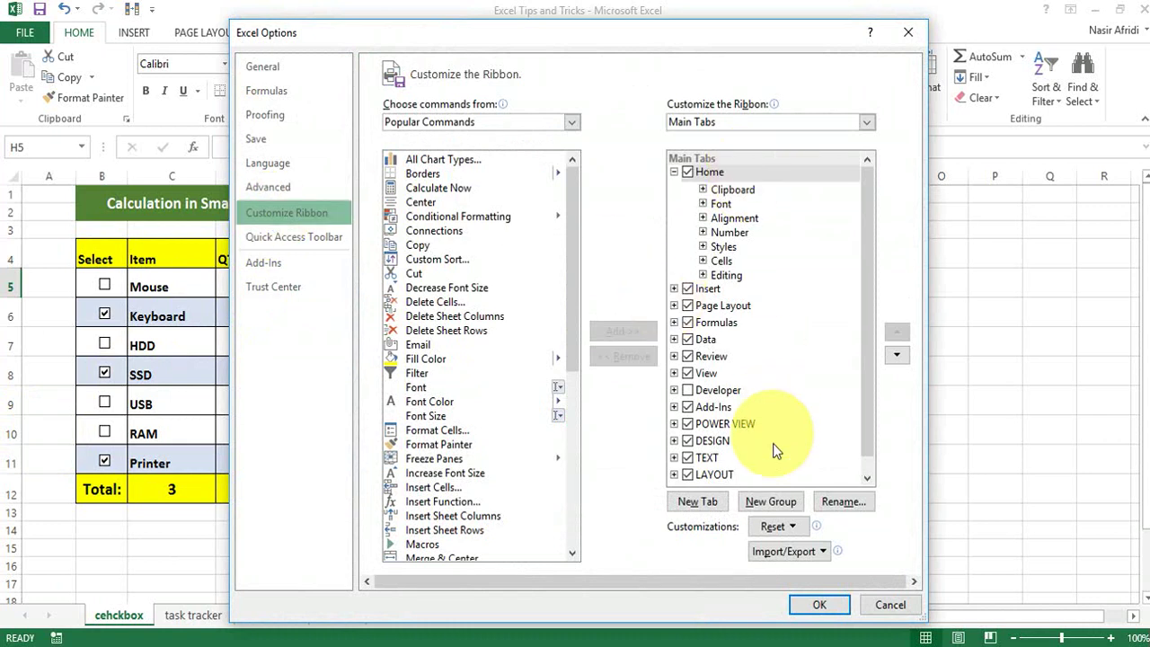
pyautogui.click(688, 391)
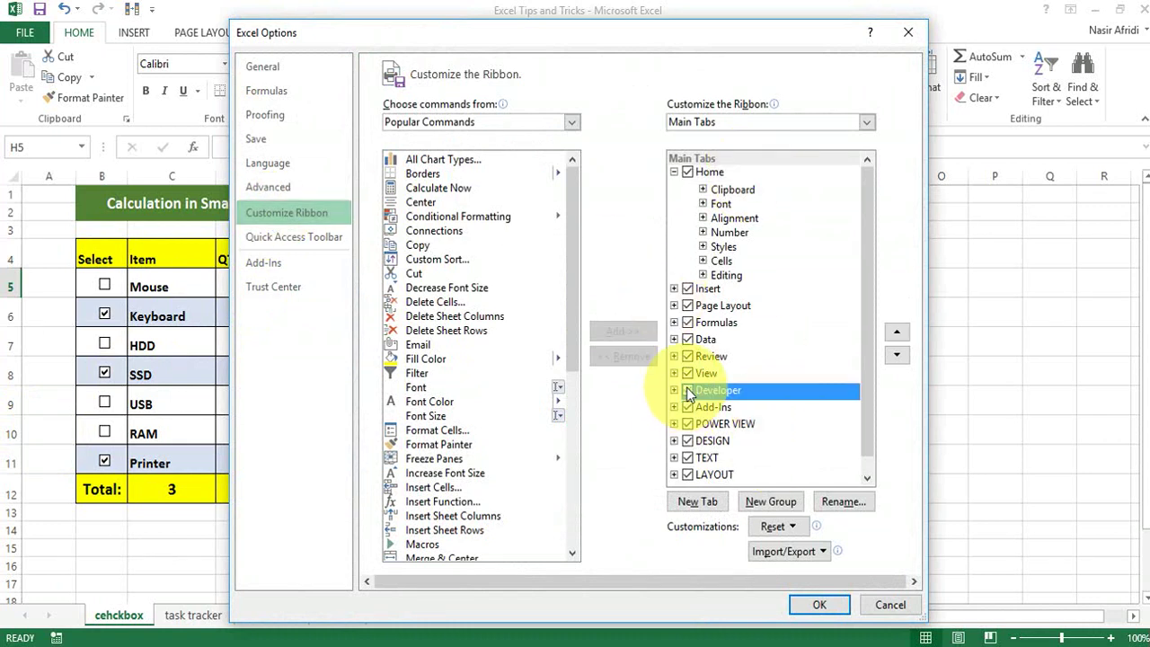
pyautogui.click(688, 391)
pyautogui.click(818, 605)
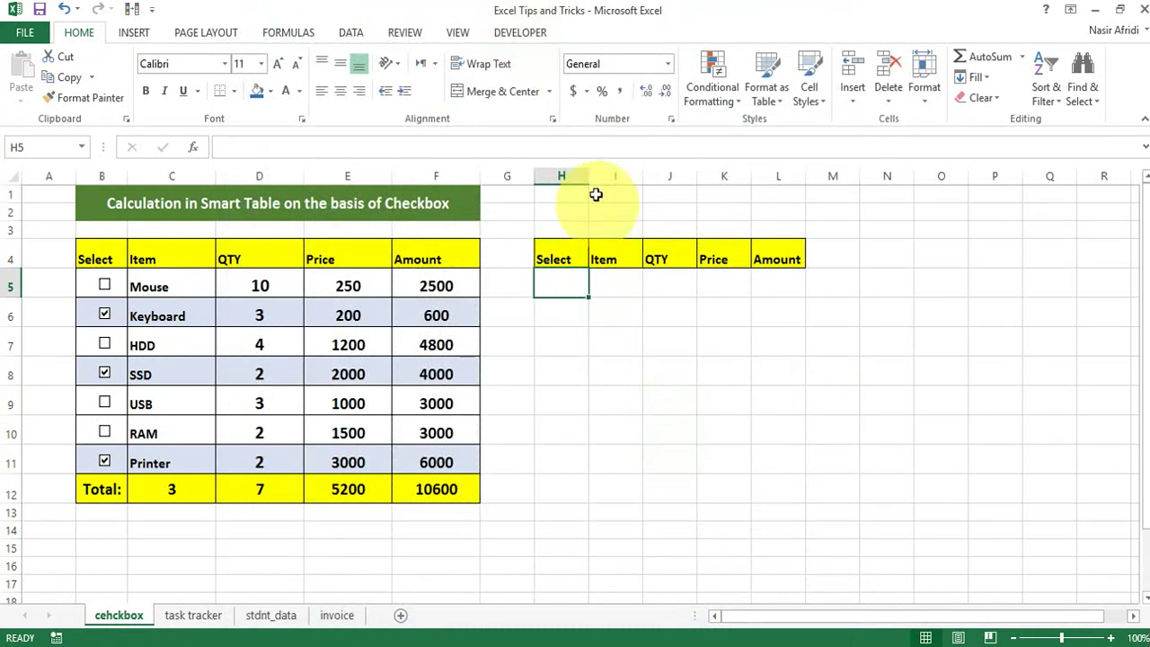
# Widen column H and insert a checkbox with no label text in cell H5
pyautogui.moveTo(589, 177); pyautogui.dragTo(613, 177)
pyautogui.click(527, 33)
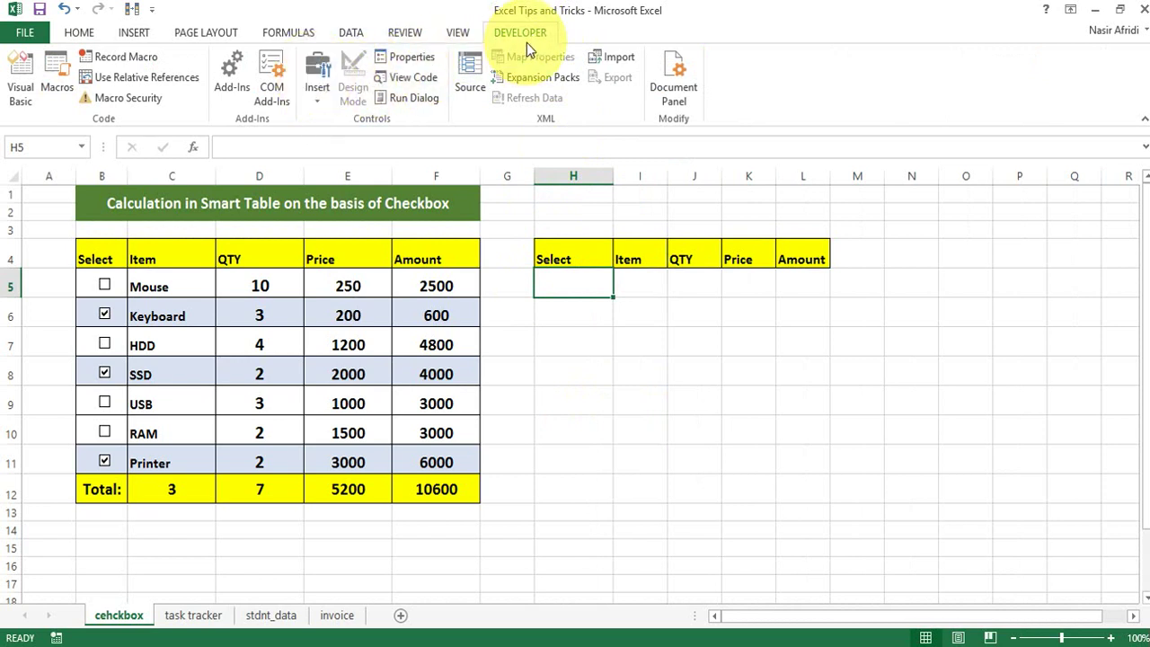
pyautogui.click(317, 104)
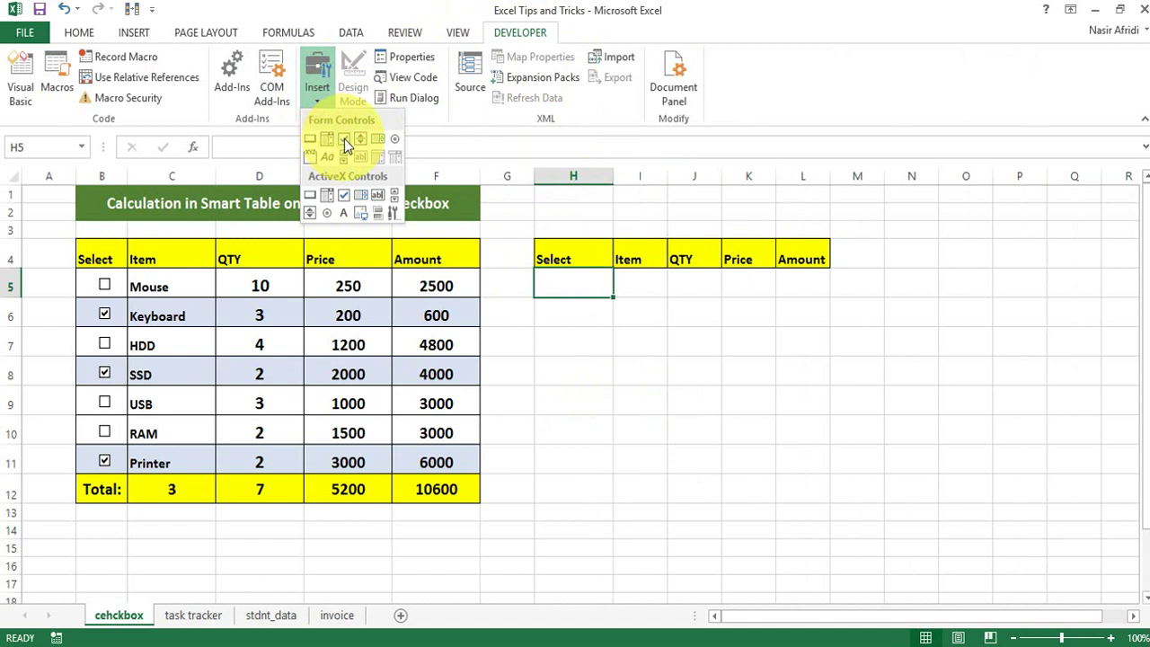
pyautogui.click(344, 138)
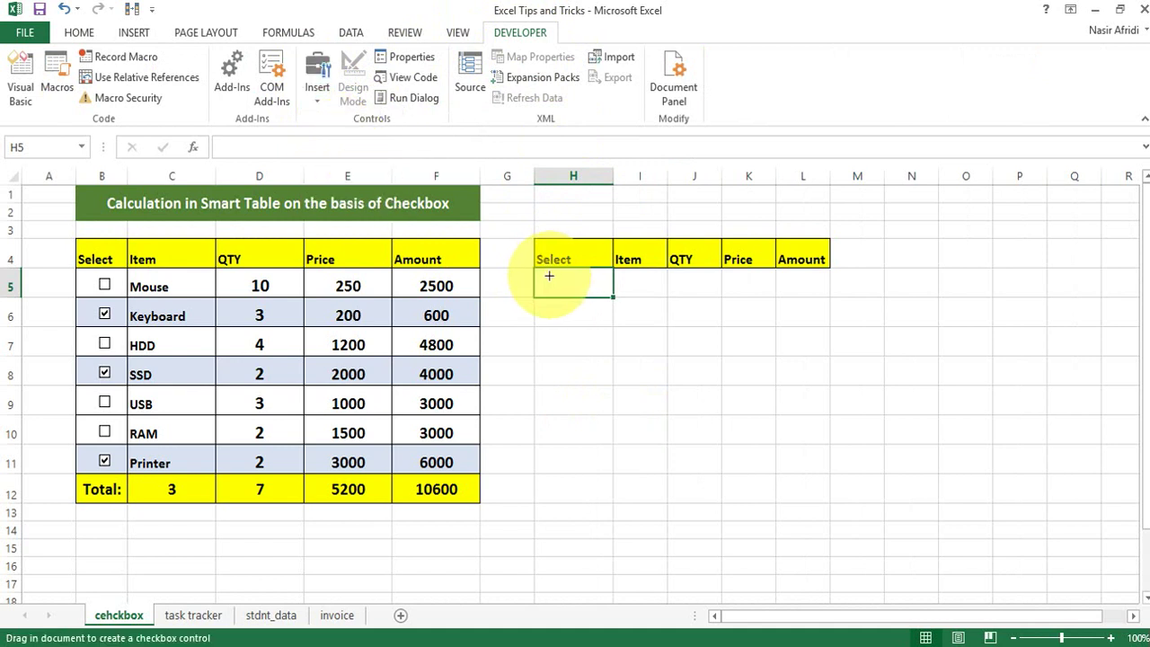
pyautogui.moveTo(545, 275); pyautogui.dragTo(559, 294)
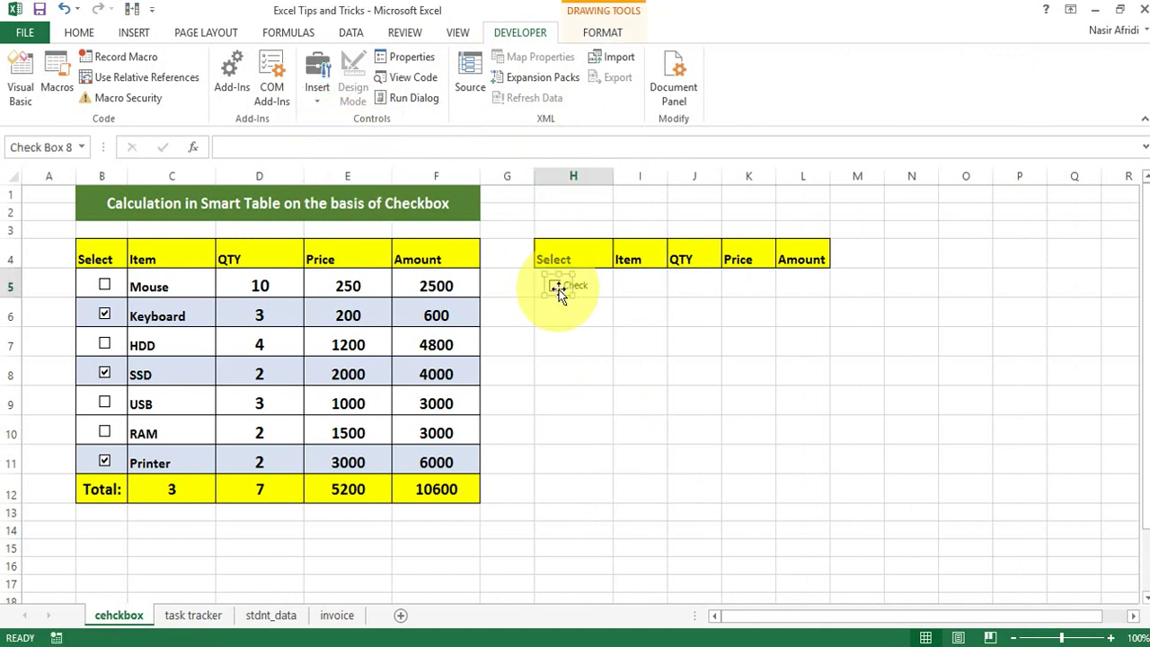
pyautogui.click(566, 286)
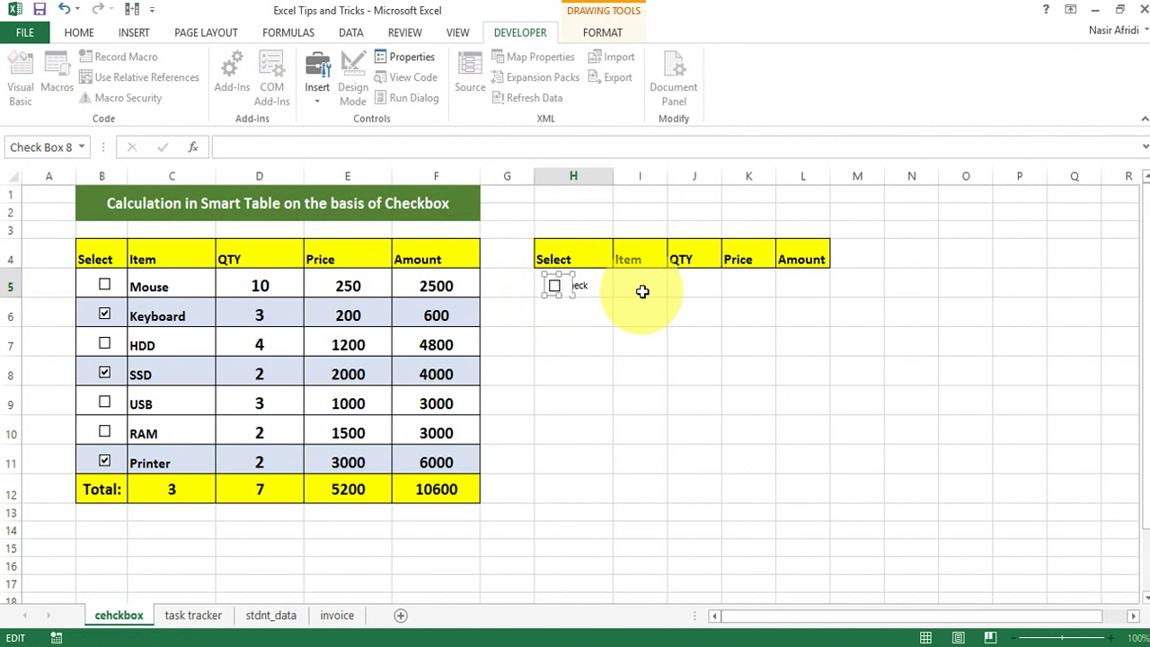
pyautogui.press('BackSpace')
pyautogui.press('BackSpace')
pyautogui.press('BackSpace')
pyautogui.click(624, 340)
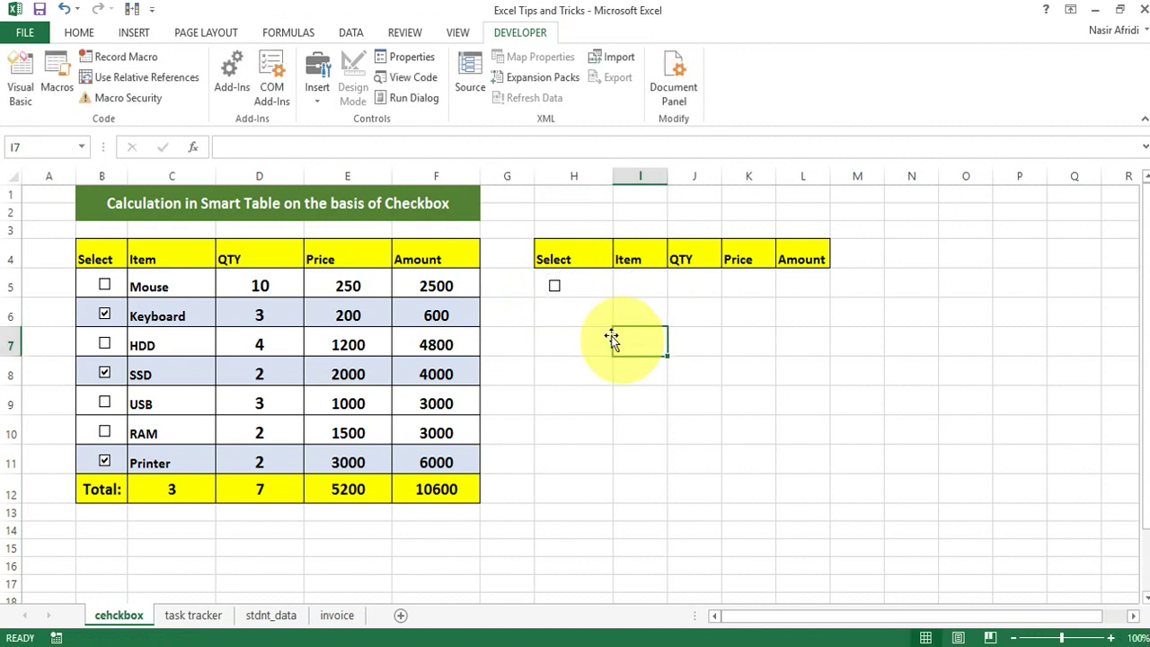
# Fit the checkbox inside H5 and fill it down through H11
pyautogui.keyDown('ctrl'); pyautogui.click(557, 287); pyautogui.keyUp('ctrl')
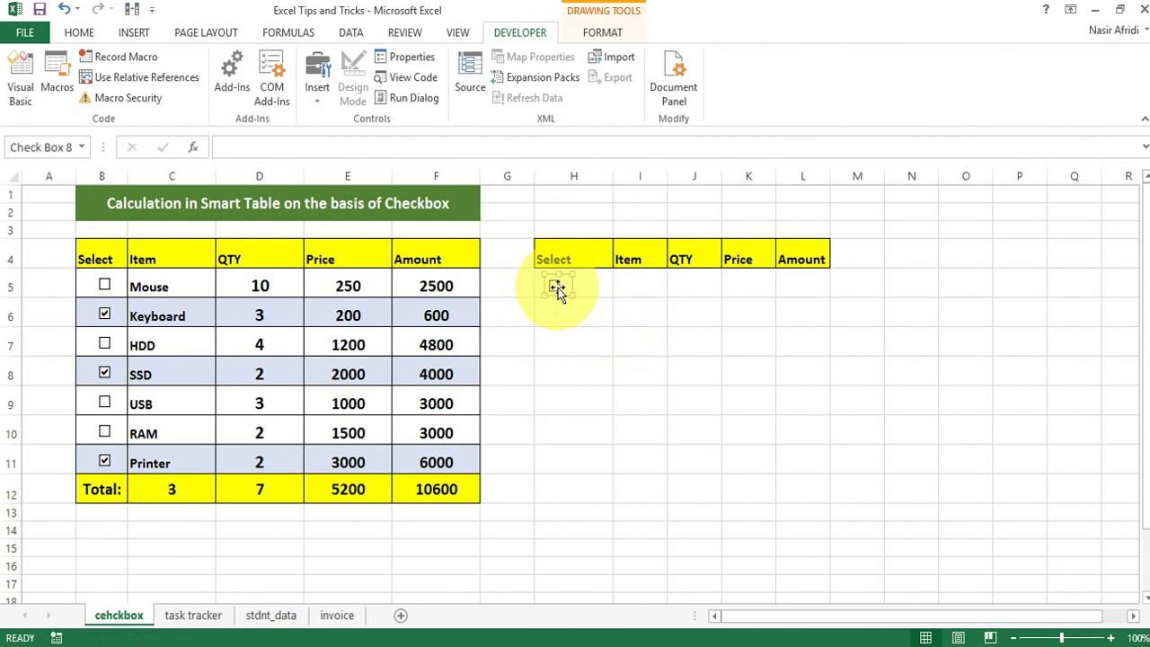
pyautogui.moveTo(558, 289); pyautogui.dragTo(556, 289)
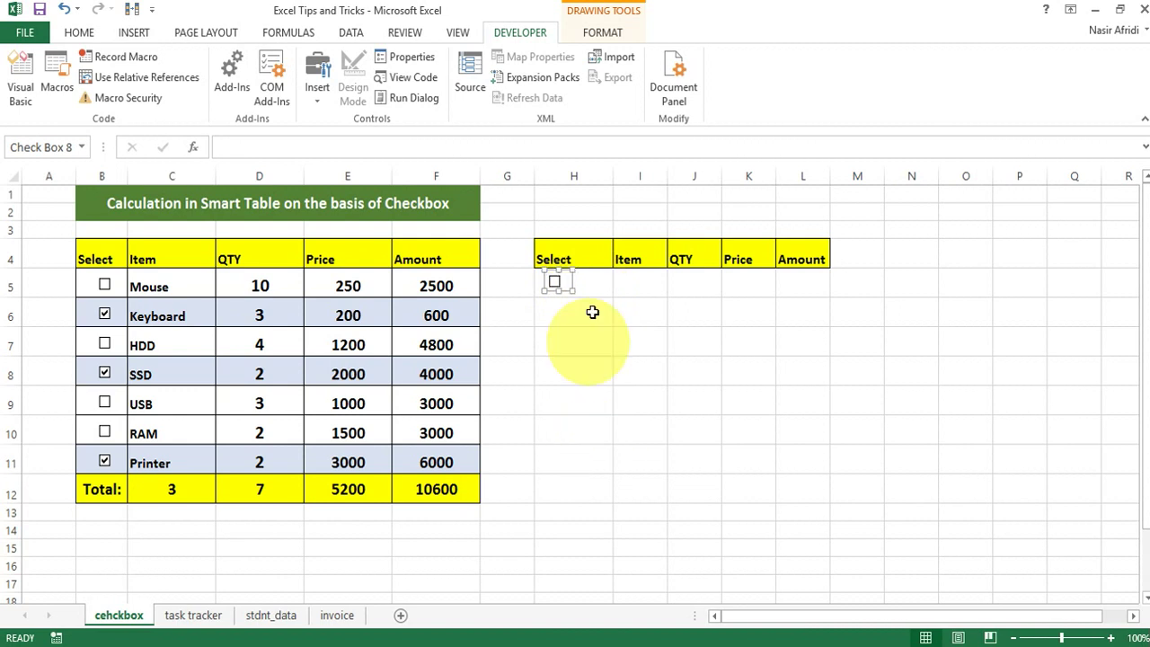
pyautogui.moveTo(593, 283); pyautogui.dragTo(589, 452)
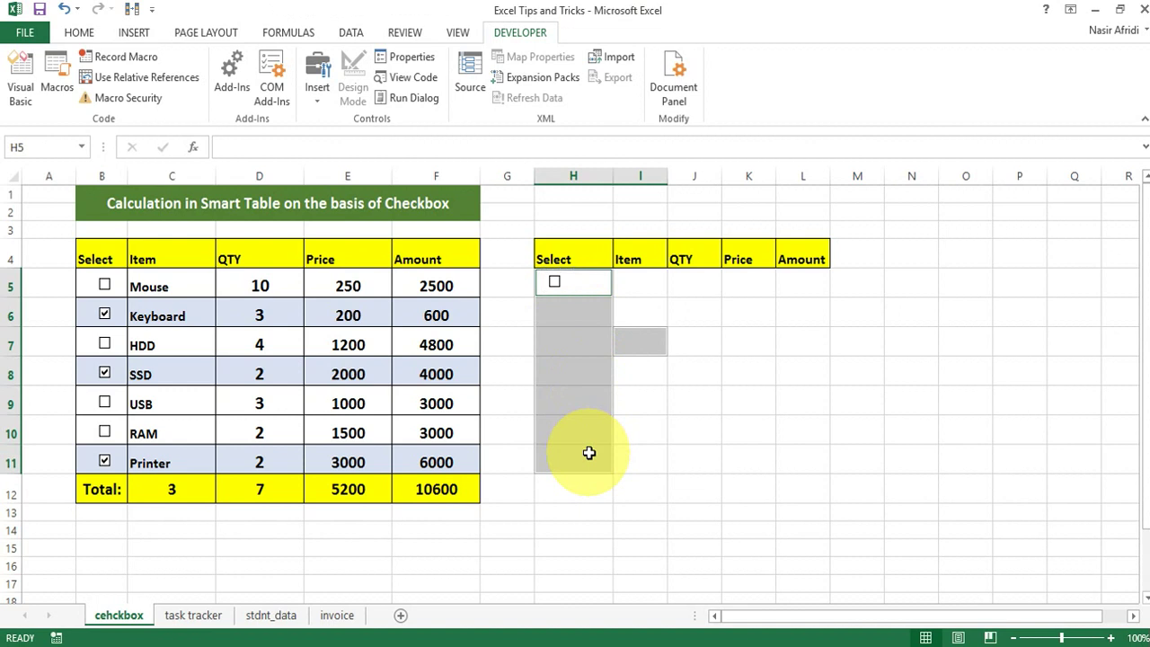
pyautogui.hotkey('ctrl', 'd')
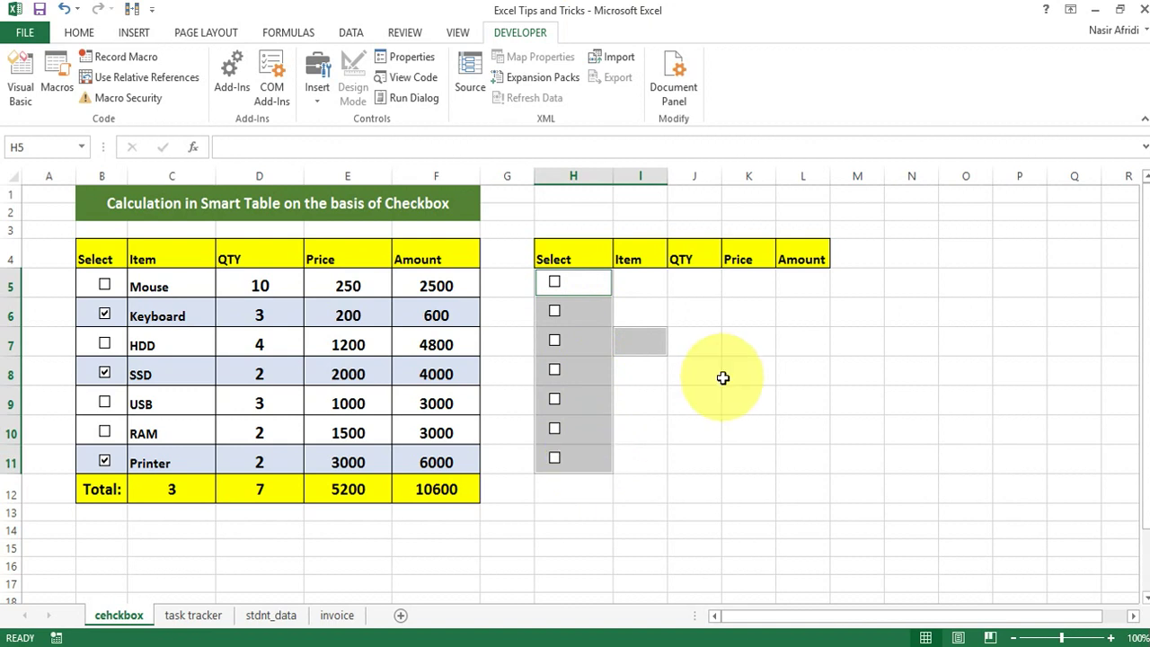
# Copy the first table's QTY and Price values D5:E11, then cancel the copy
pyautogui.click(644, 284)
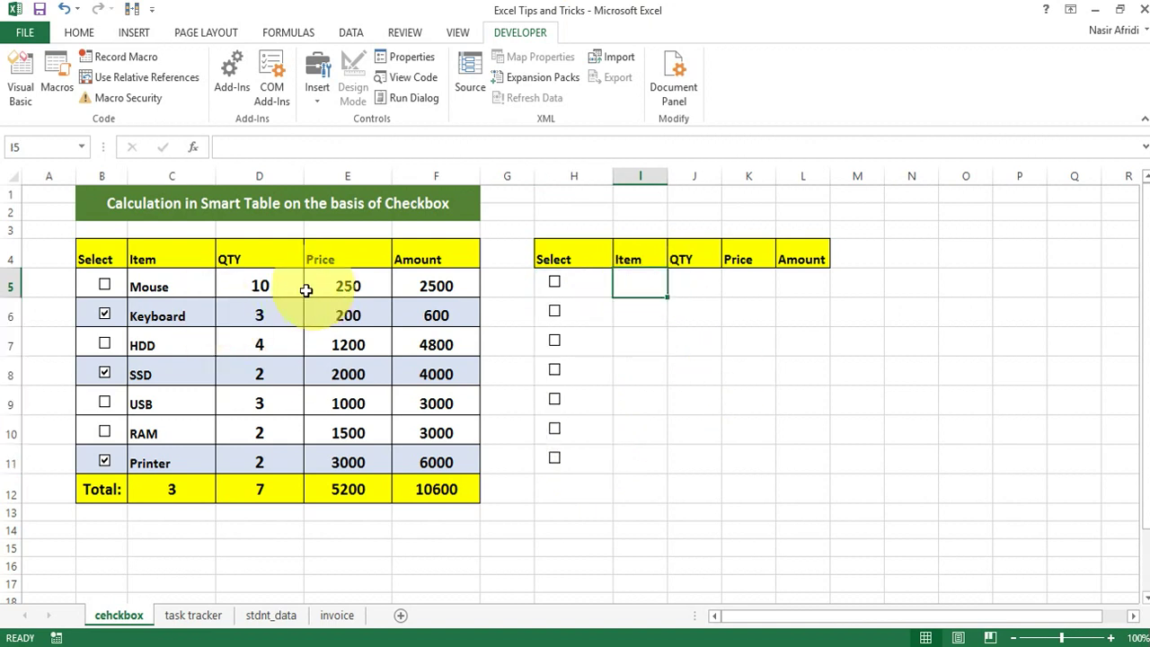
pyautogui.click(244, 284)
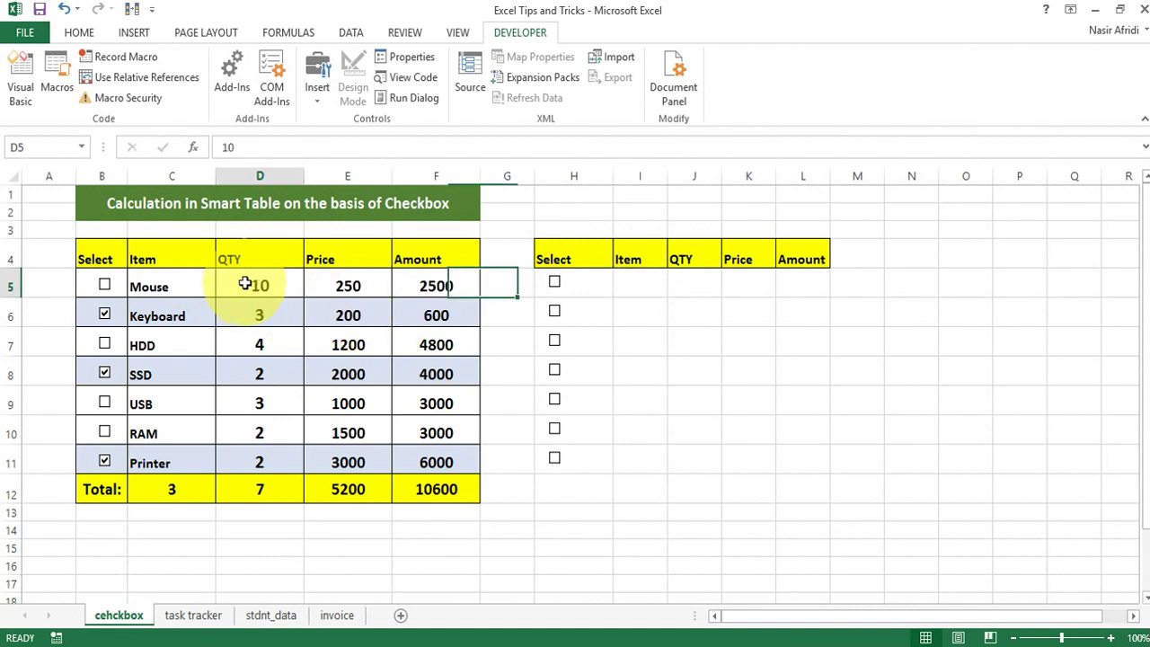
pyautogui.moveTo(244, 284); pyautogui.dragTo(338, 461)
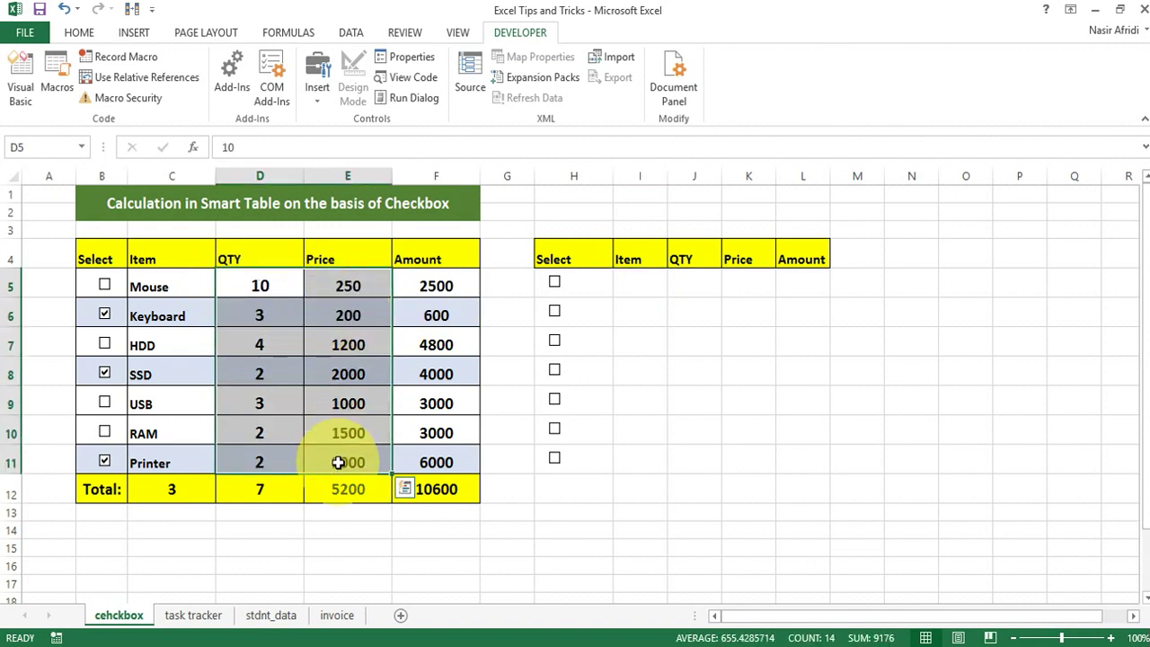
pyautogui.hotkey('ctrl', 'c')
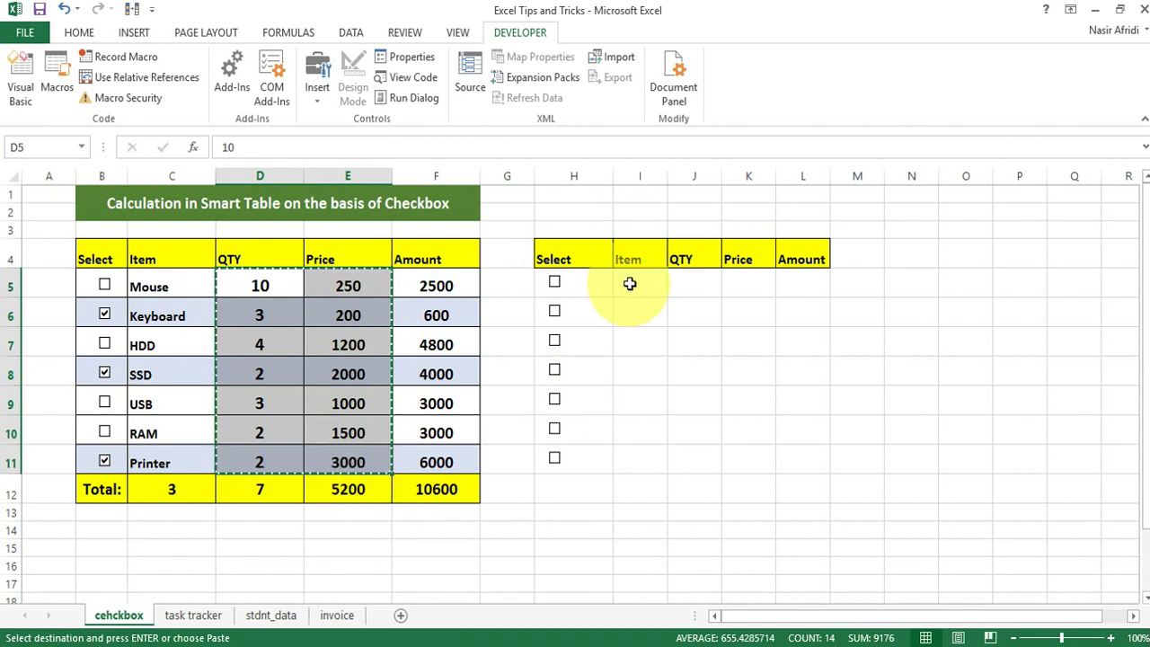
pyautogui.press('Escape')
# Fill I5:I12 with the formula =RANDBETWEEN(4,10) in one entry
pyautogui.moveTo(630, 283); pyautogui.dragTo(700, 465)
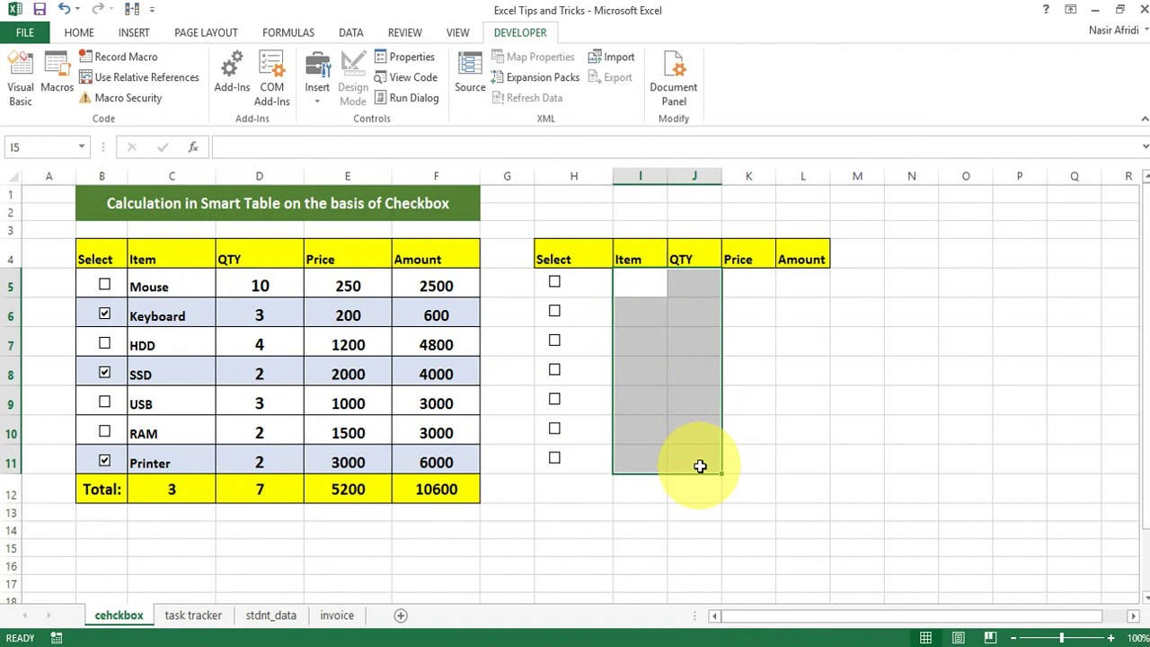
pyautogui.click(638, 277)
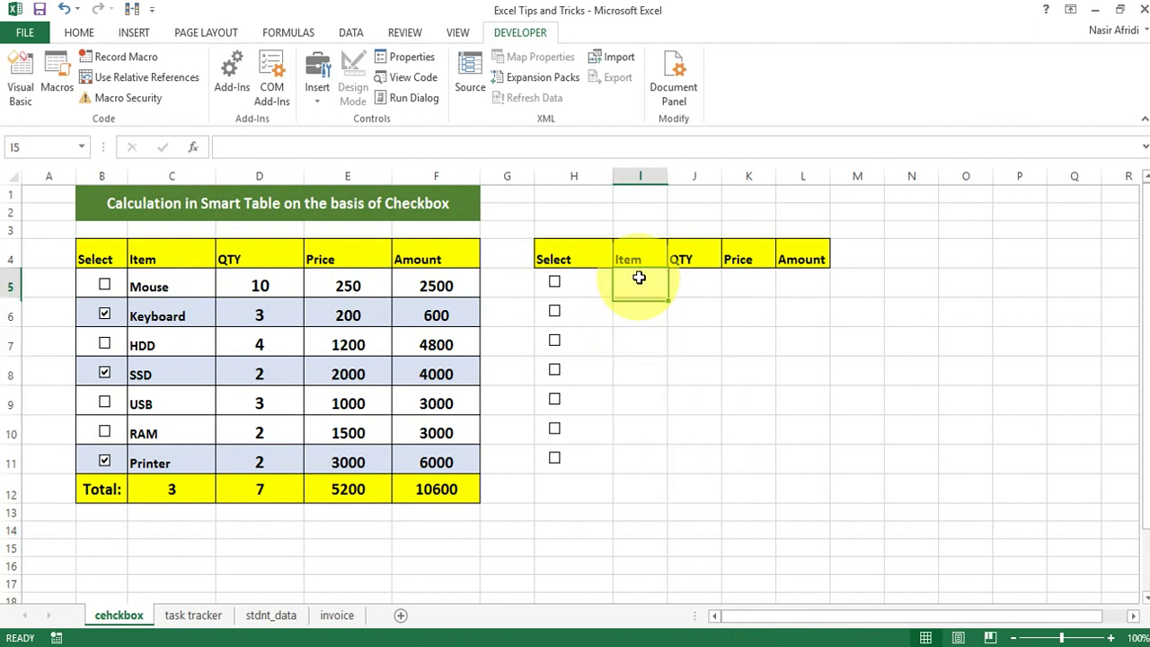
pyautogui.moveTo(638, 277); pyautogui.dragTo(631, 470)
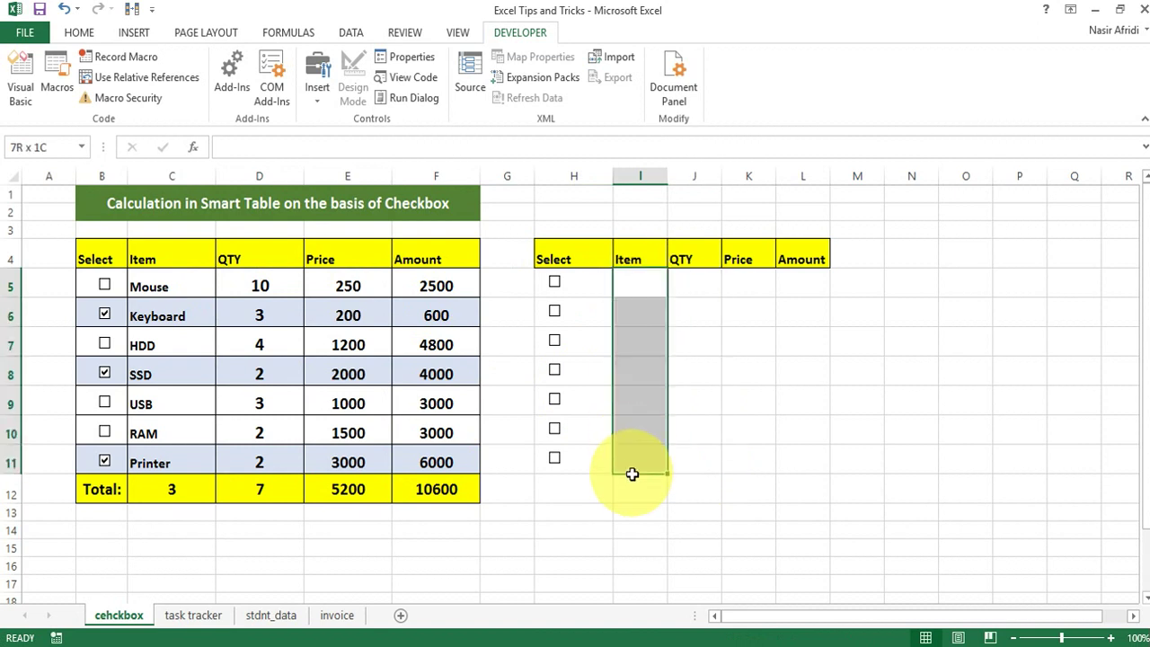
pyautogui.write('=RAN')
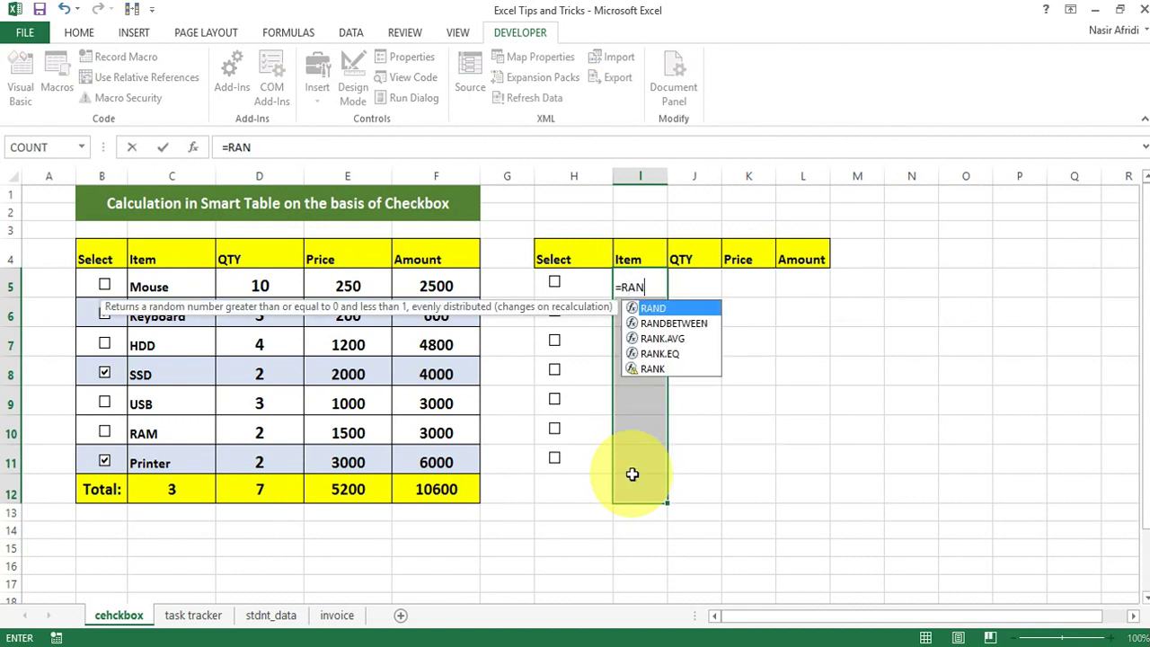
pyautogui.write('B')
pyautogui.press('BackSpace')
pyautogui.write('DB')
pyautogui.press('BackSpace')
pyautogui.write('B')
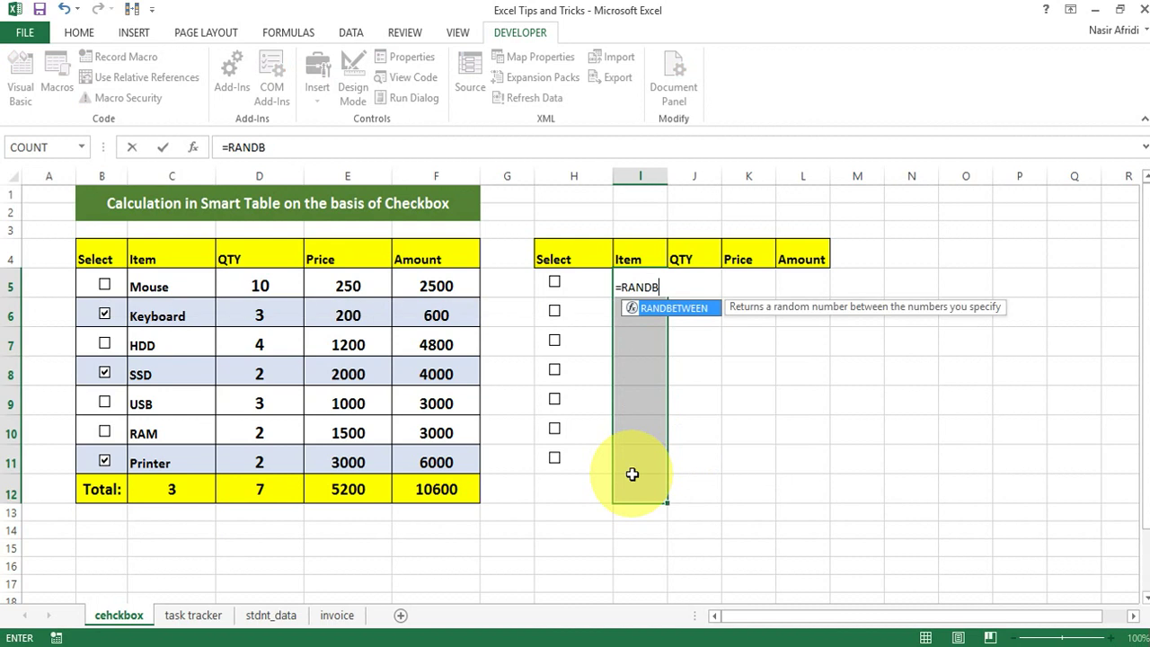
pyautogui.press('Tab')
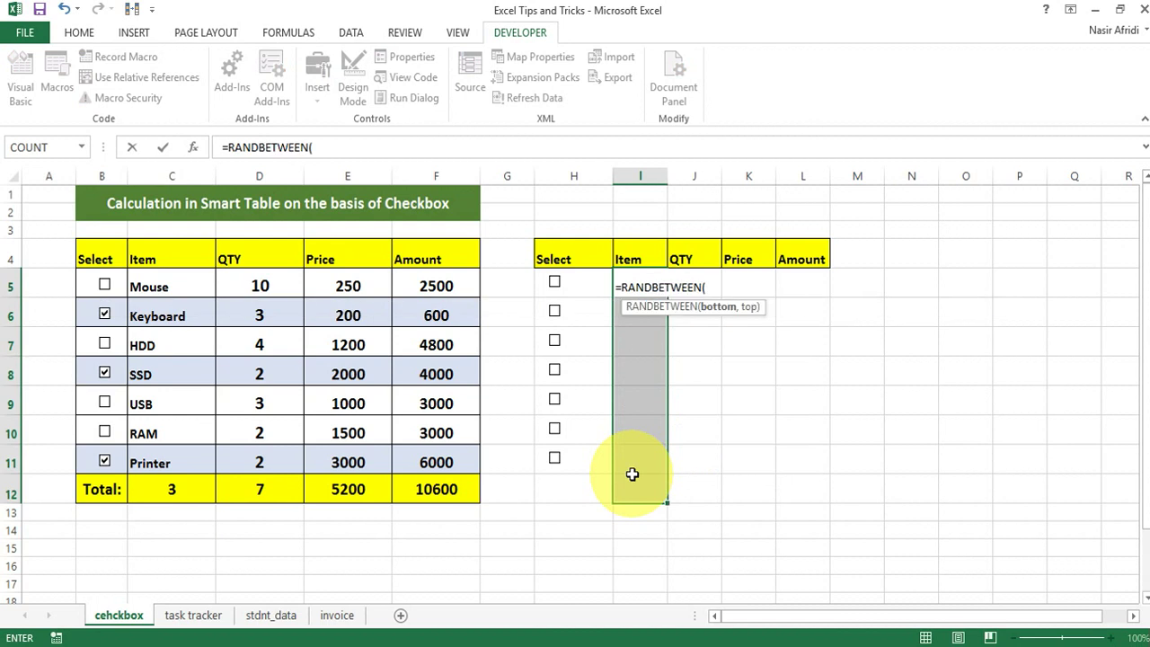
pyautogui.write('4,10')
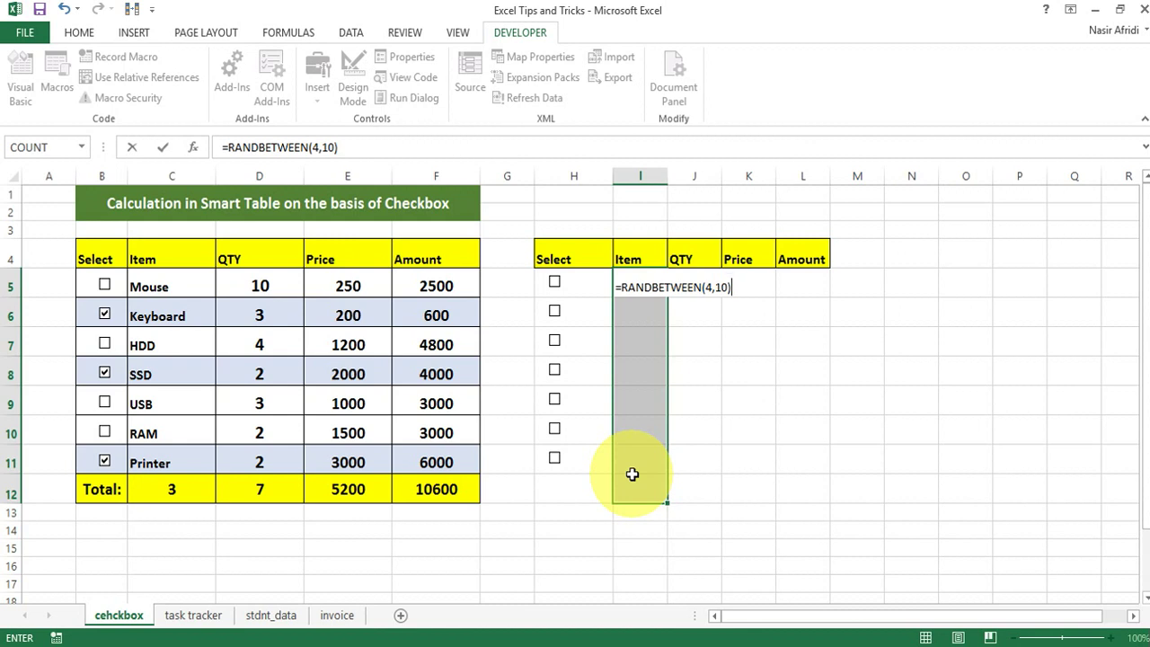
pyautogui.hotkey('ctrl', 'Return')
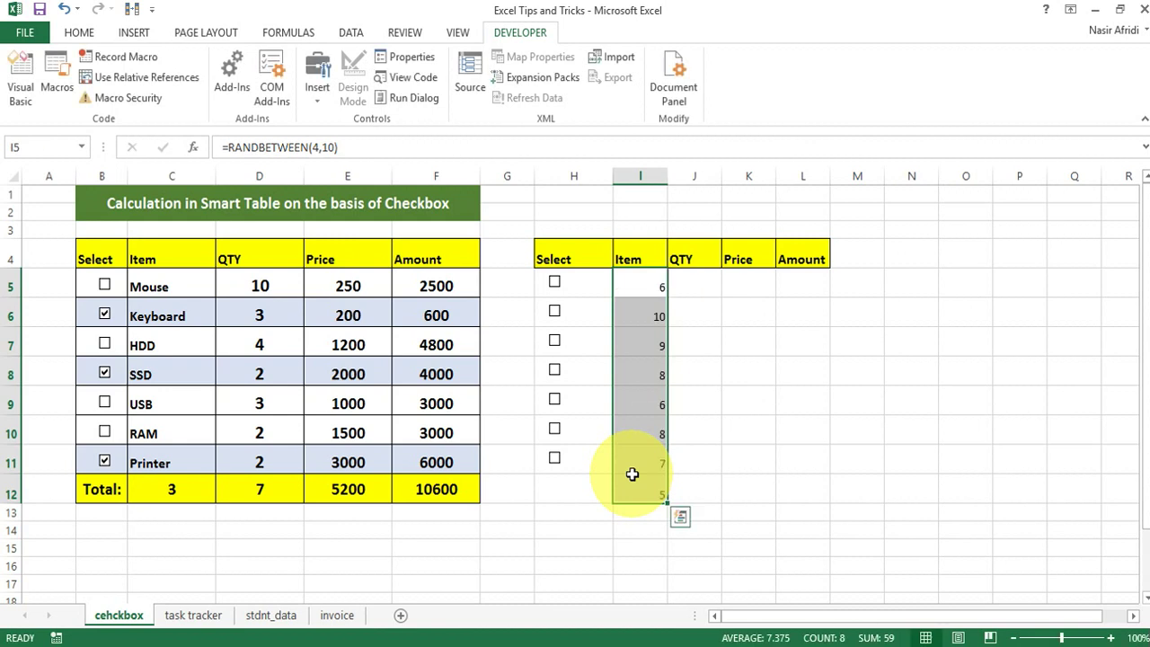
# Move the random numbers to the QTY column from J5 and convert them to fixed values
pyautogui.hotkey('ctrl', 'c')
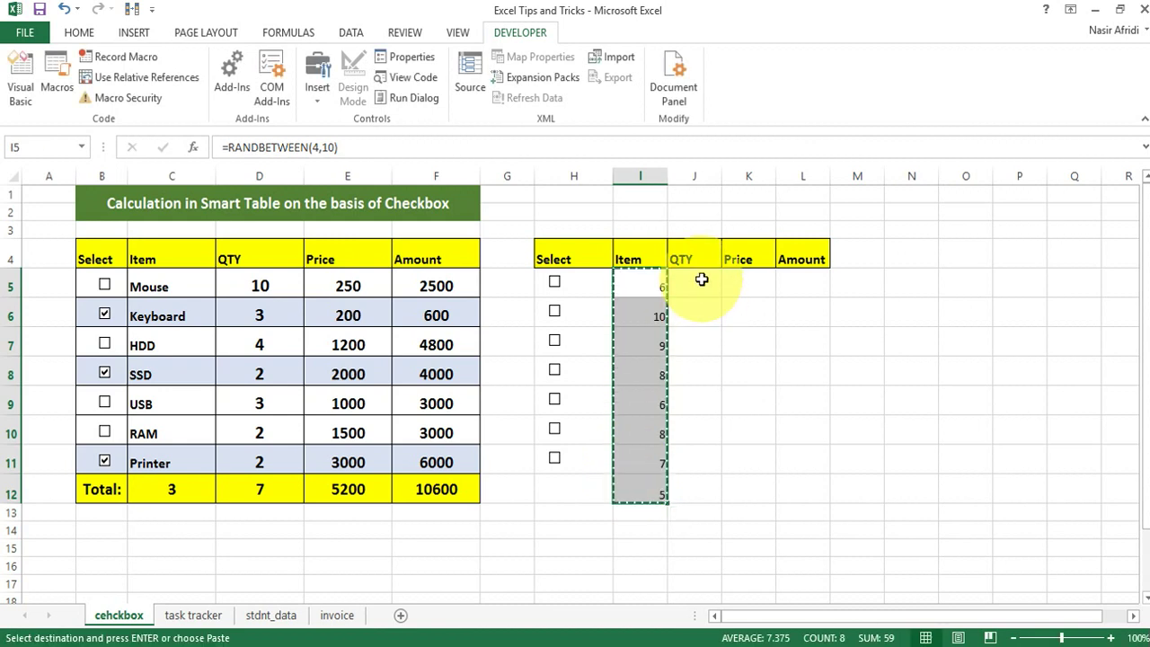
pyautogui.click(702, 280)
pyautogui.hotkey('ctrl', 'v')
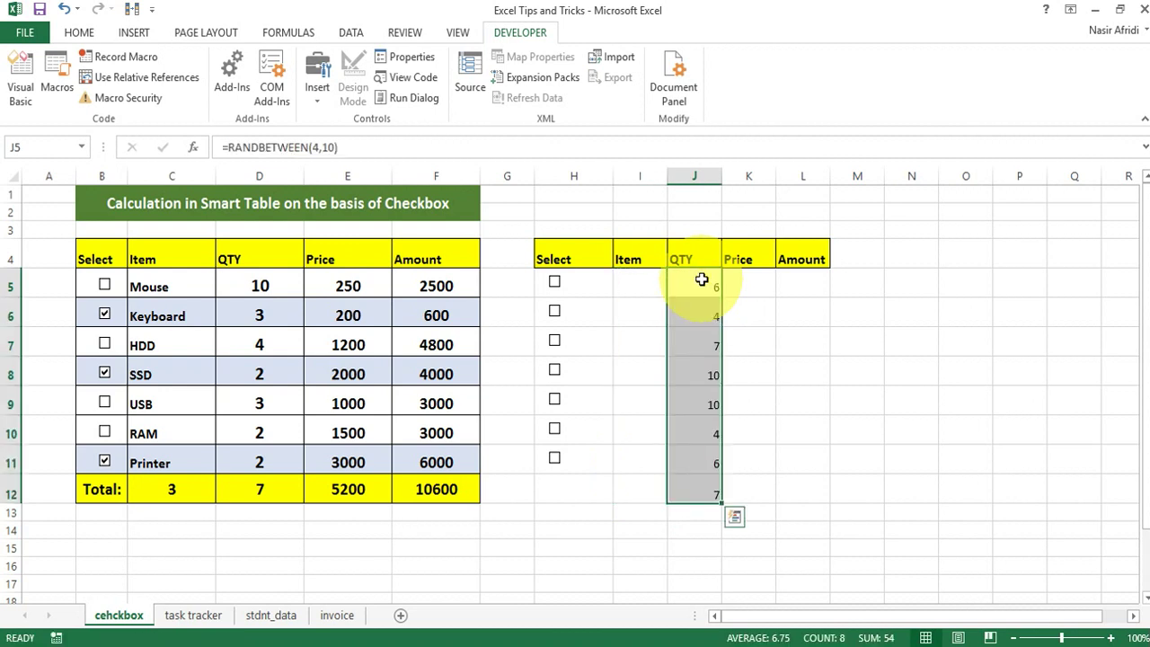
pyautogui.hotkey('ctrl', 'c')
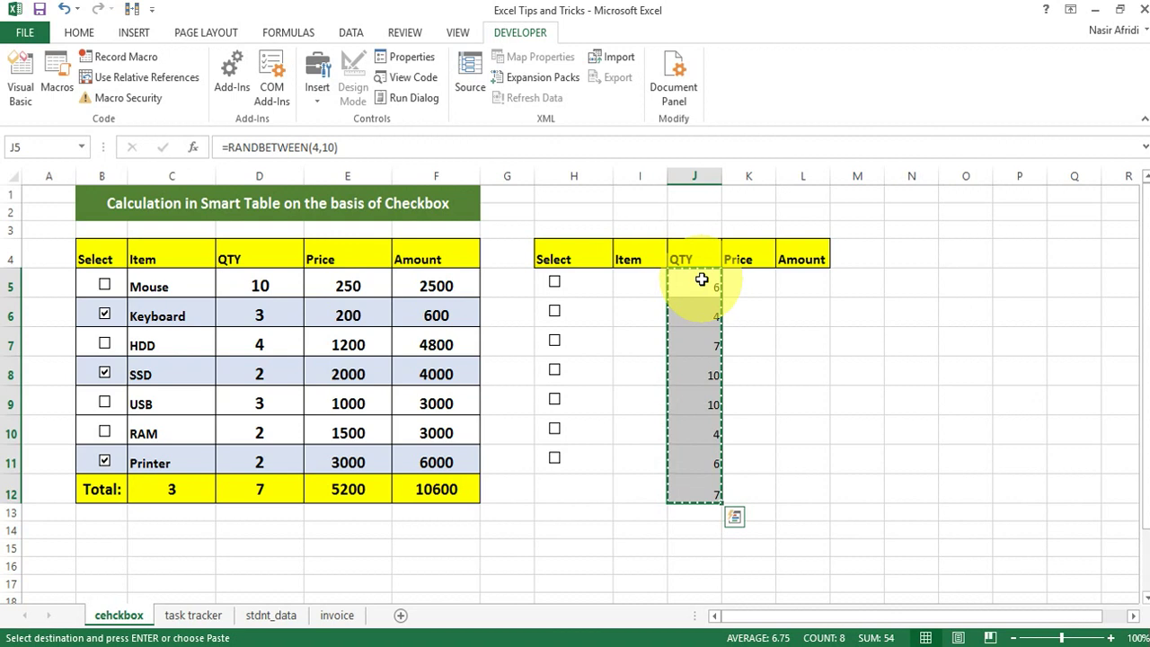
pyautogui.rightClick(702, 279)
pyautogui.click(757, 360)
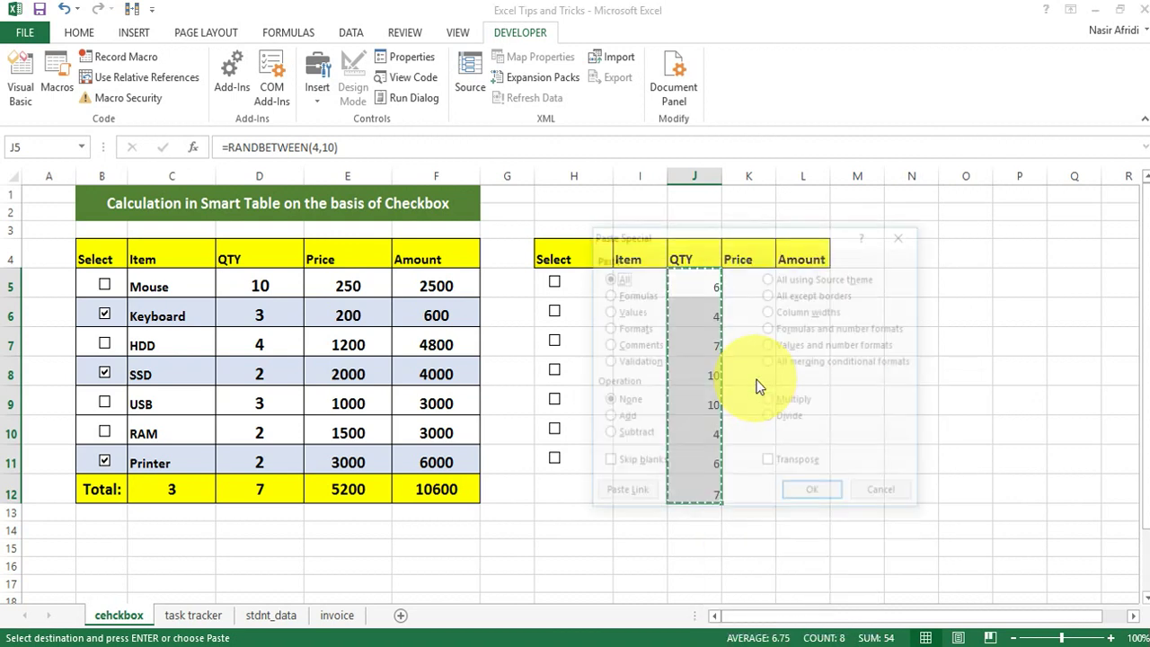
pyautogui.click(607, 311)
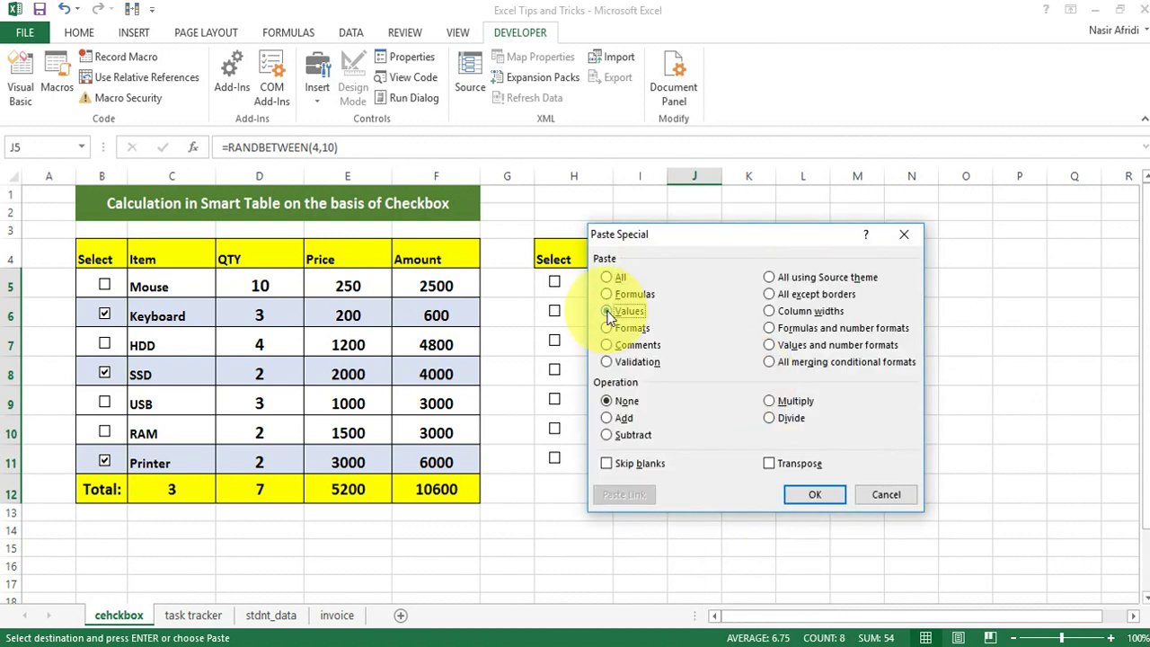
pyautogui.click(805, 496)
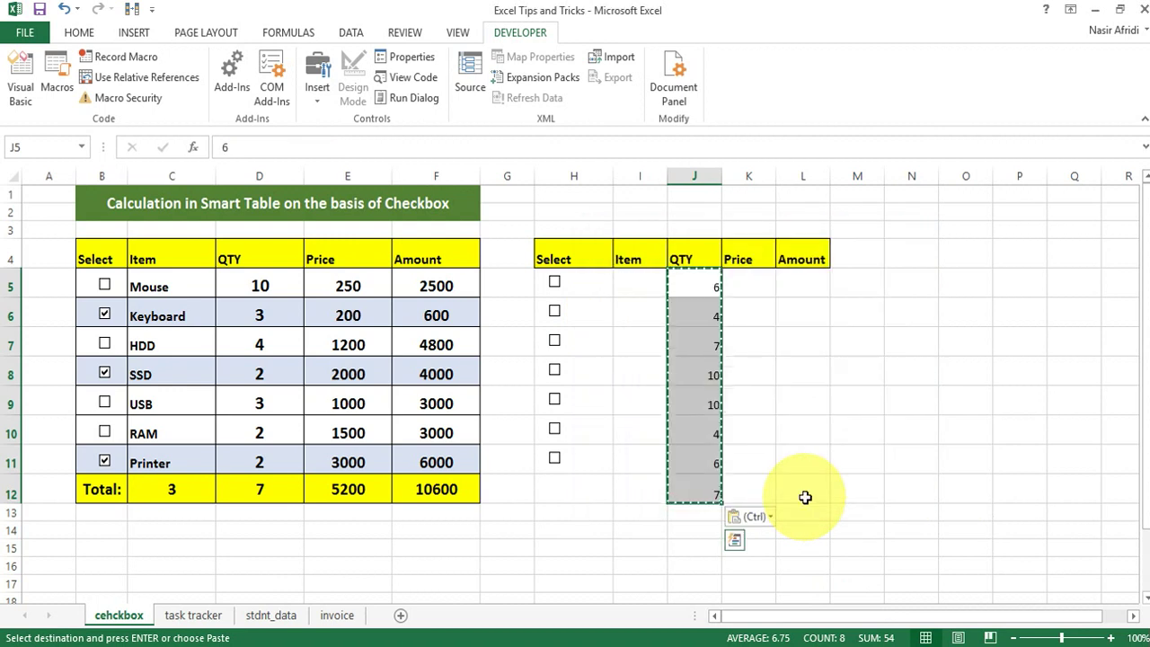
# Make the QTY numbers centred, bold and two sizes larger
pyautogui.click(72, 34)
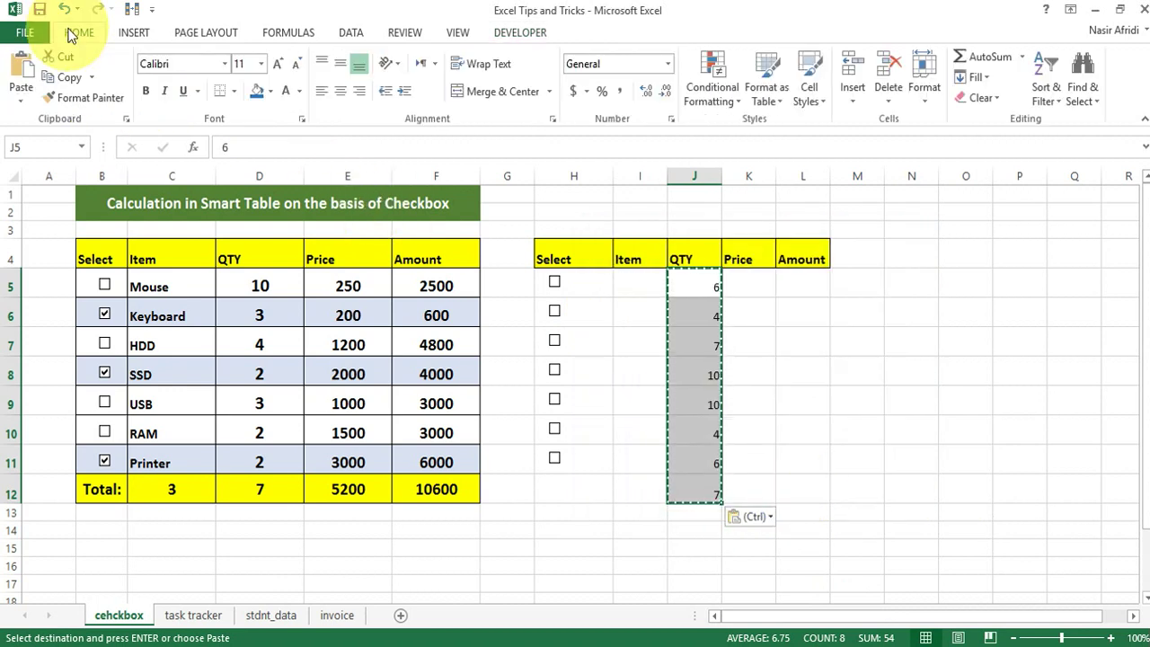
pyautogui.click(340, 93)
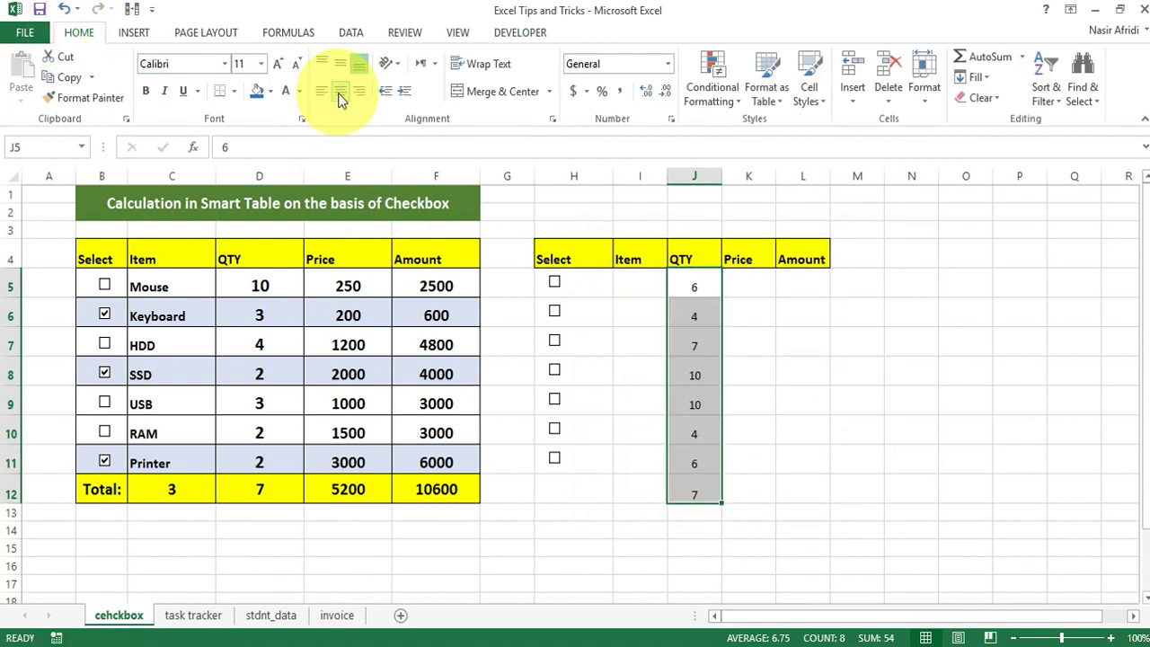
pyautogui.click(145, 90)
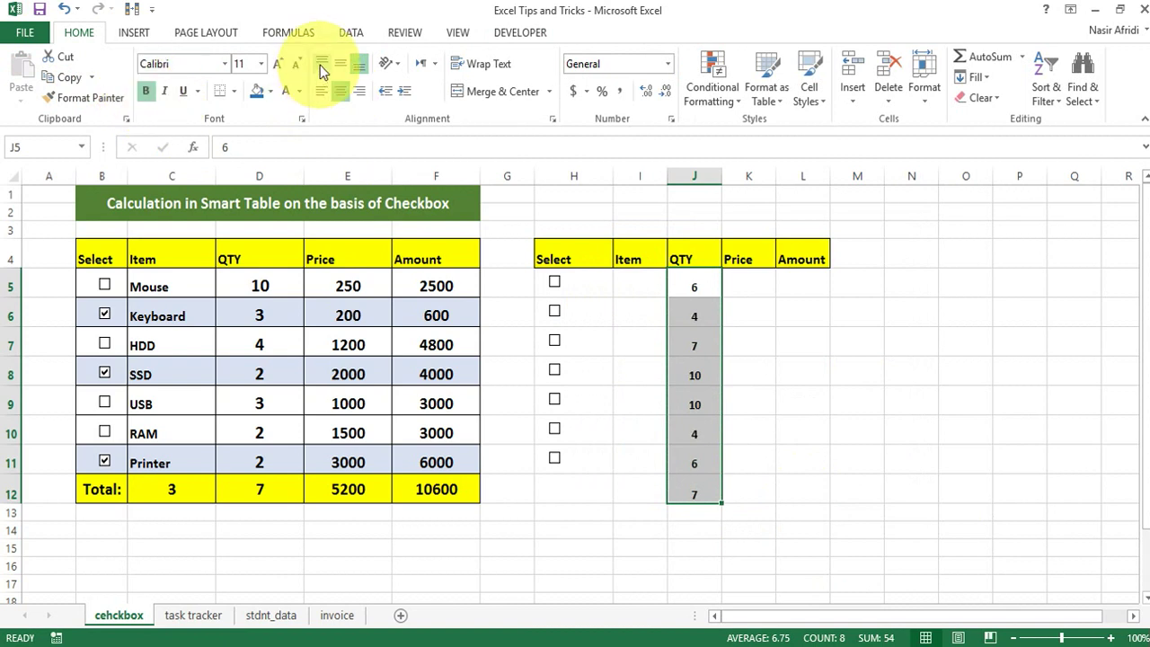
pyautogui.click(279, 65)
pyautogui.click(278, 65)
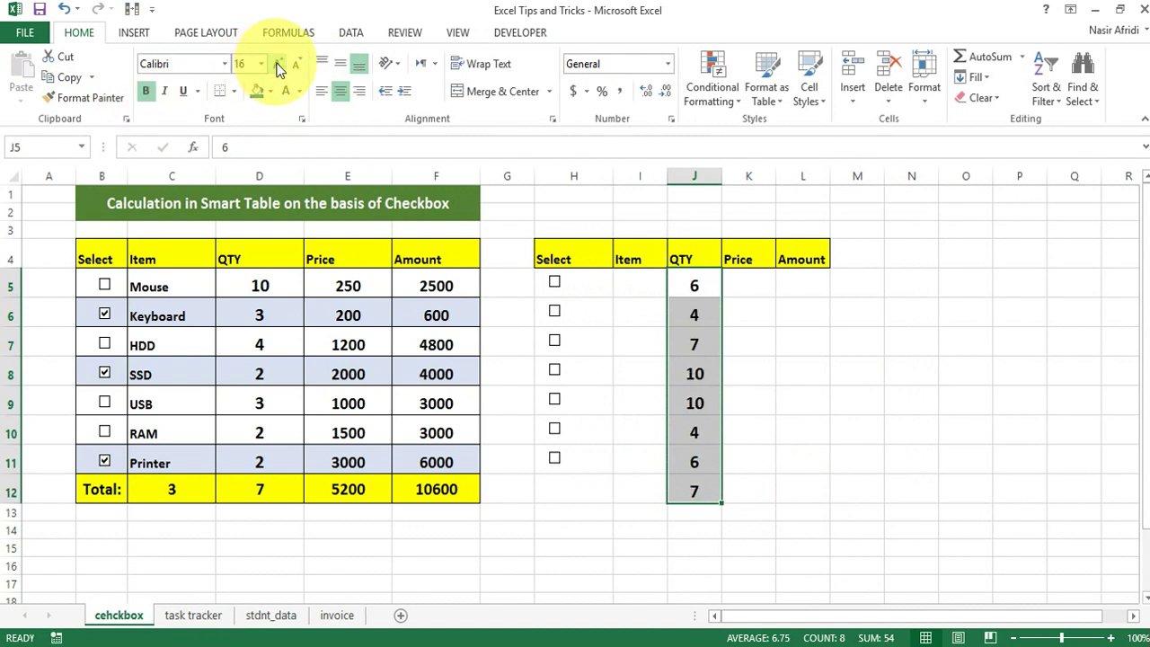
pyautogui.click(693, 490)
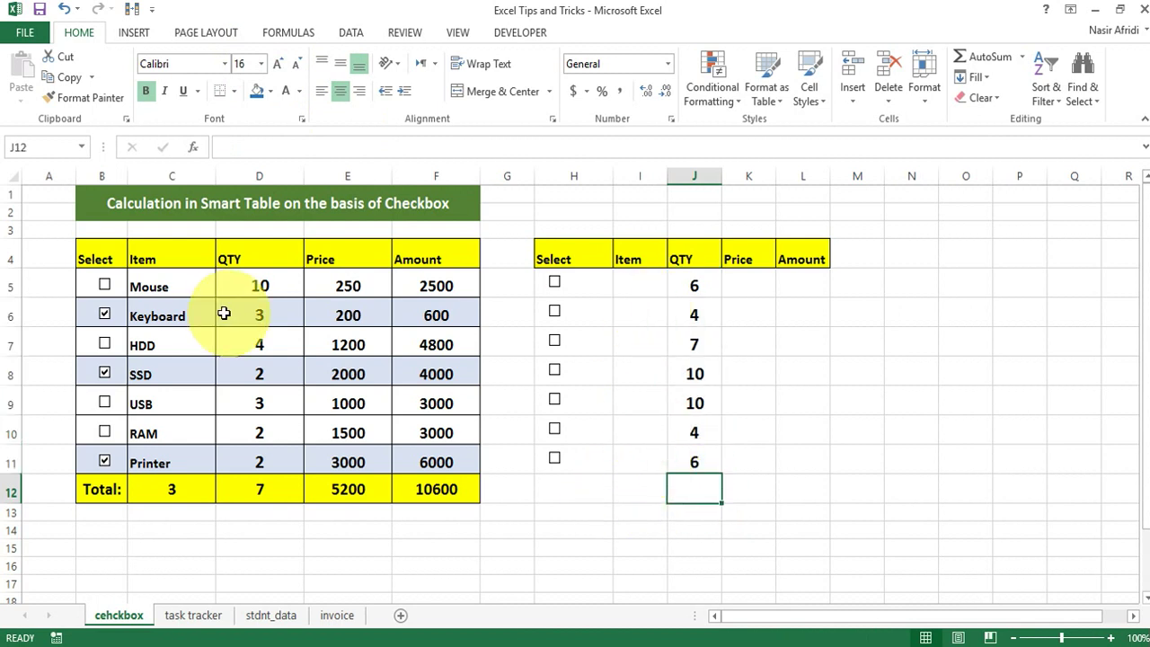
# Copy the item names Mouse to Printer into I5:I11 and autofit column I
pyautogui.moveTo(151, 291); pyautogui.dragTo(166, 454)
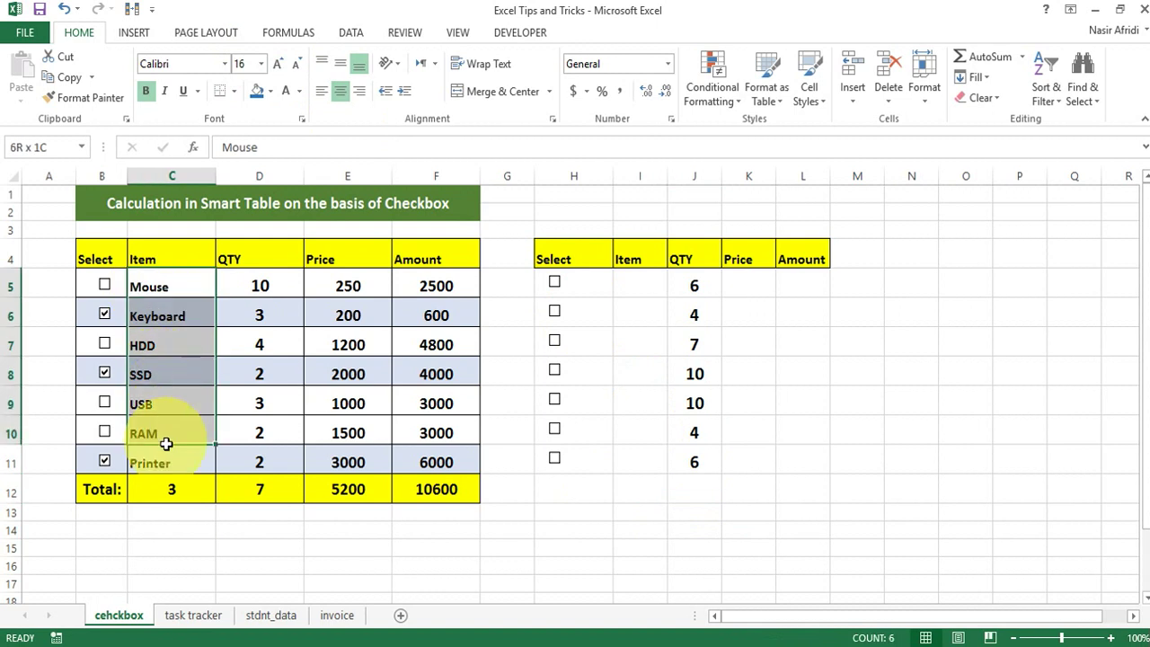
pyautogui.hotkey('ctrl', 'c')
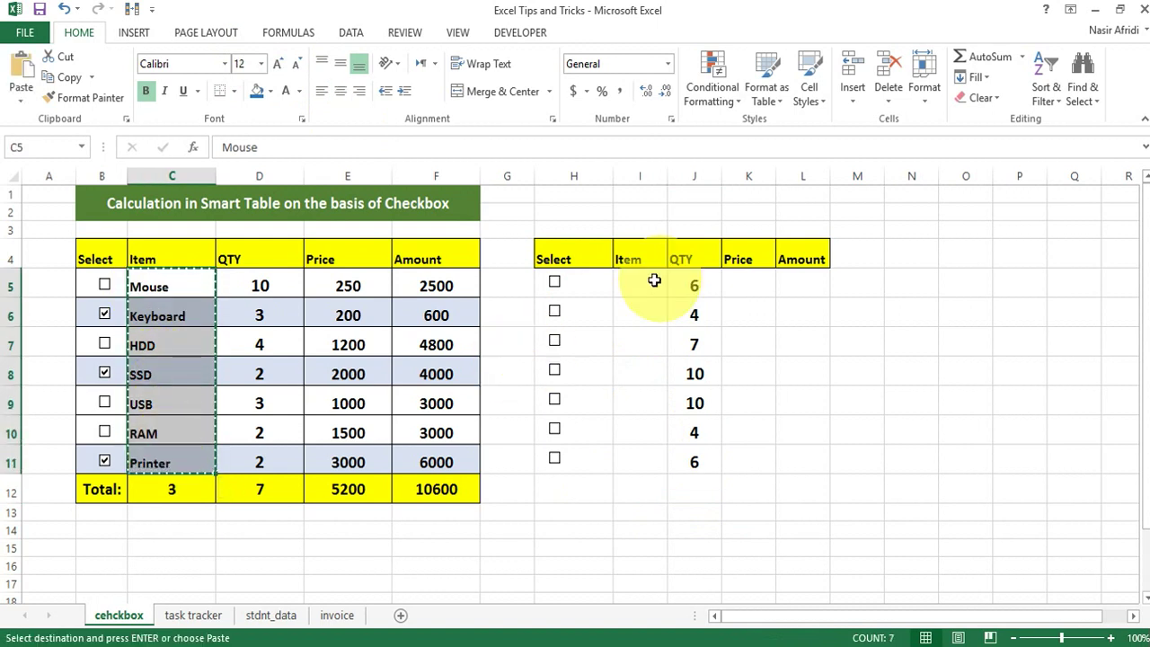
pyautogui.click(648, 282)
pyautogui.hotkey('ctrl', 'v')
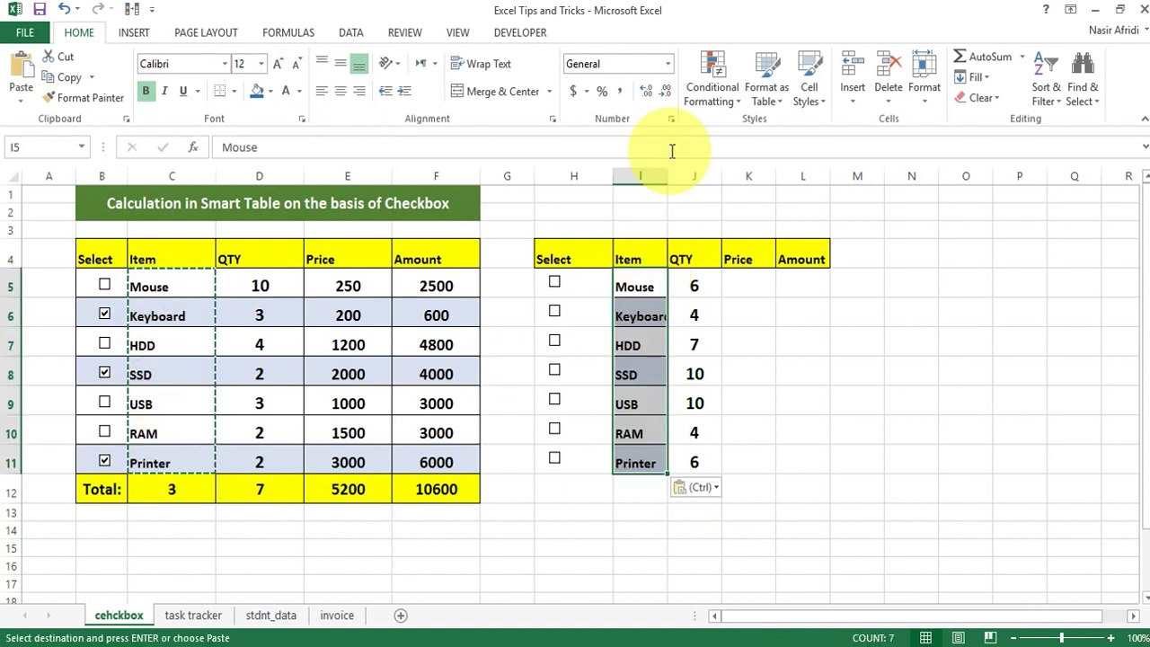
pyautogui.doubleClick(666, 178)
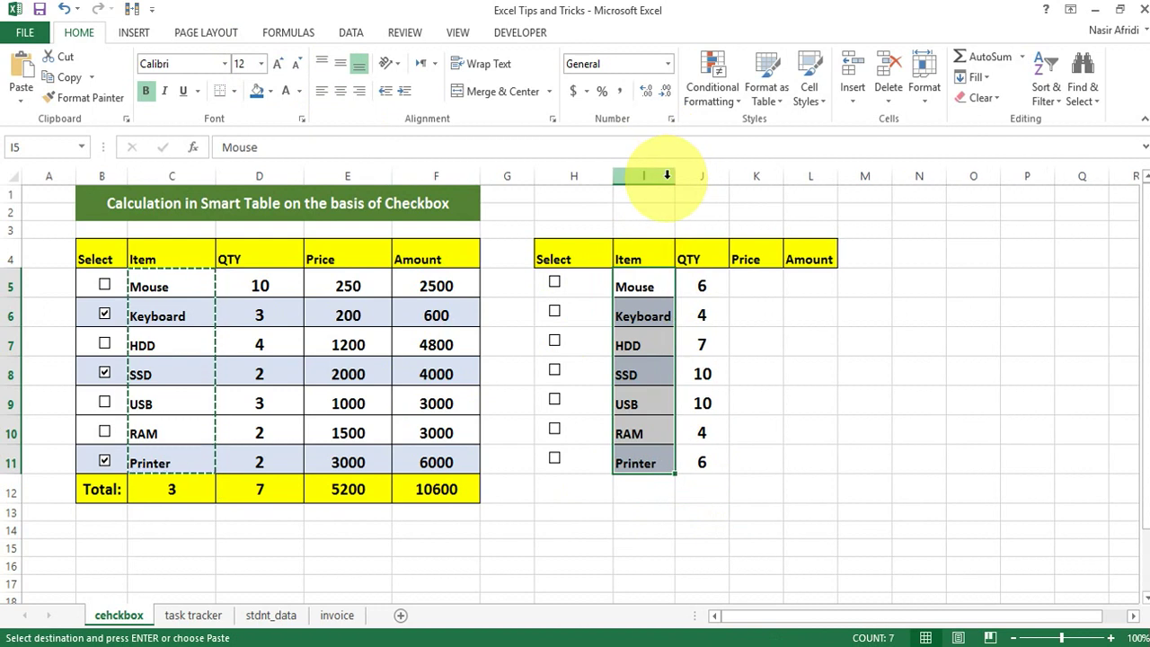
# Fill K5:K11 with fixed random prices generated by =RANDBETWEEN(250,1000)
pyautogui.click(763, 285)
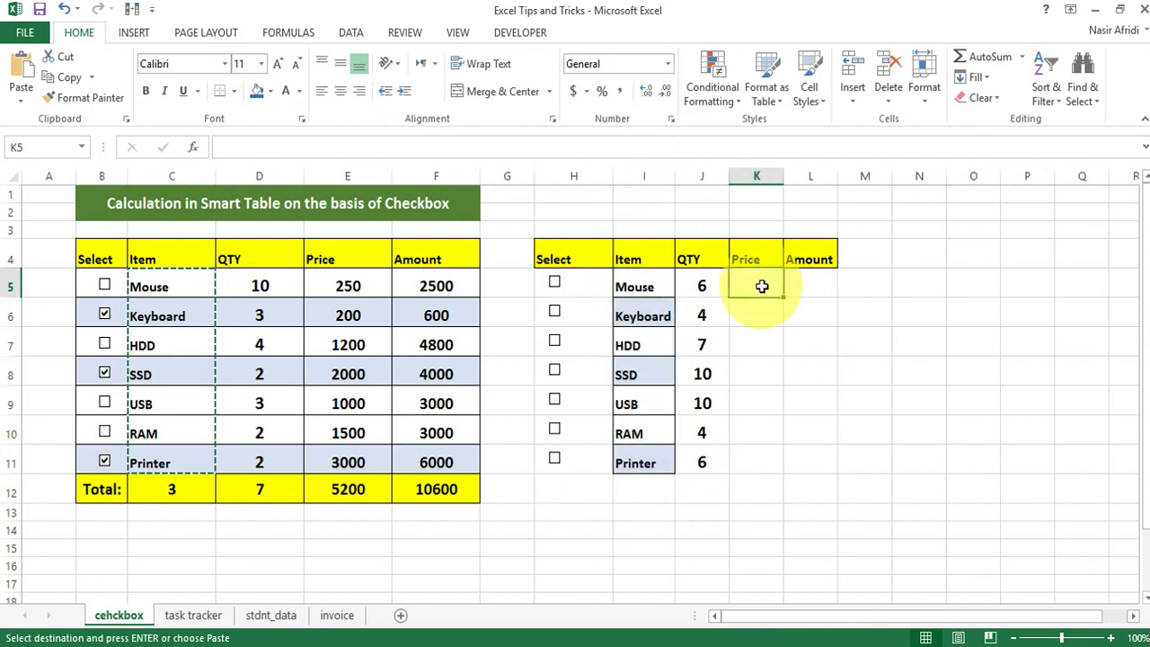
pyautogui.moveTo(763, 339); pyautogui.dragTo(760, 467)
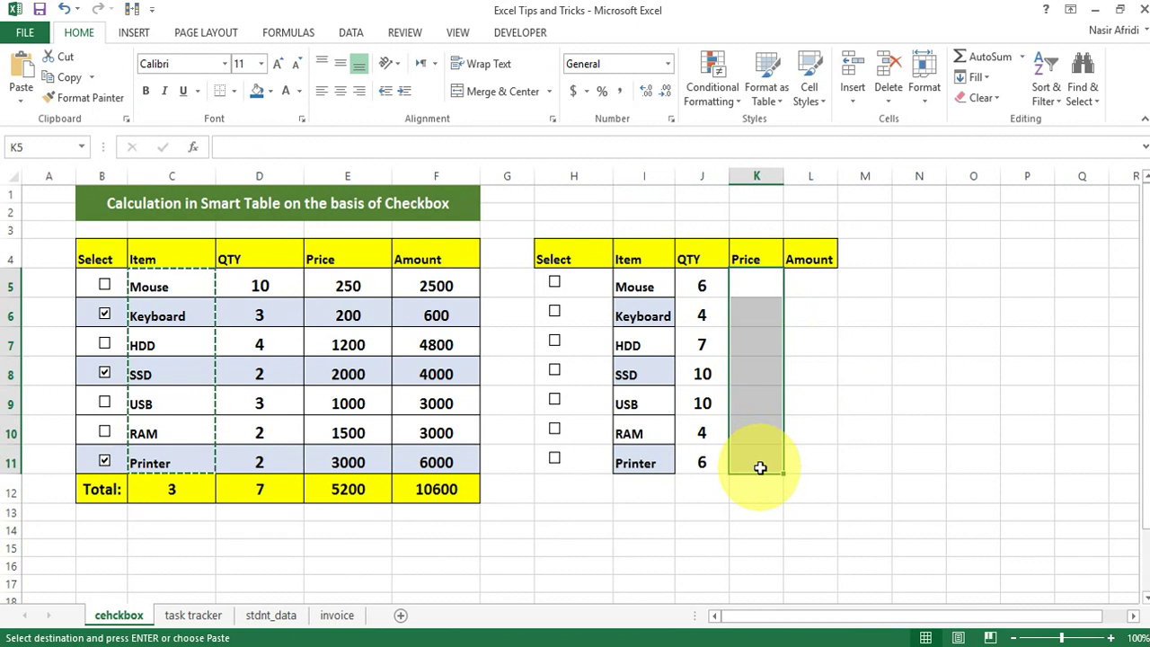
pyautogui.write('=RANDBETWEEN(')
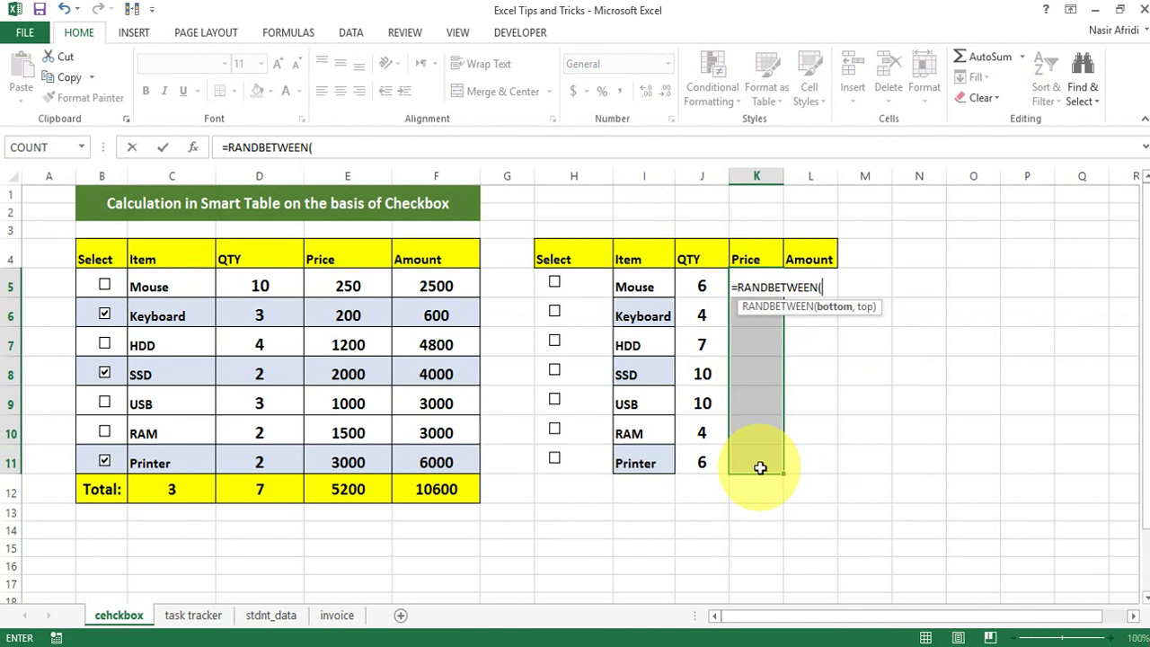
pyautogui.write('250,1000')
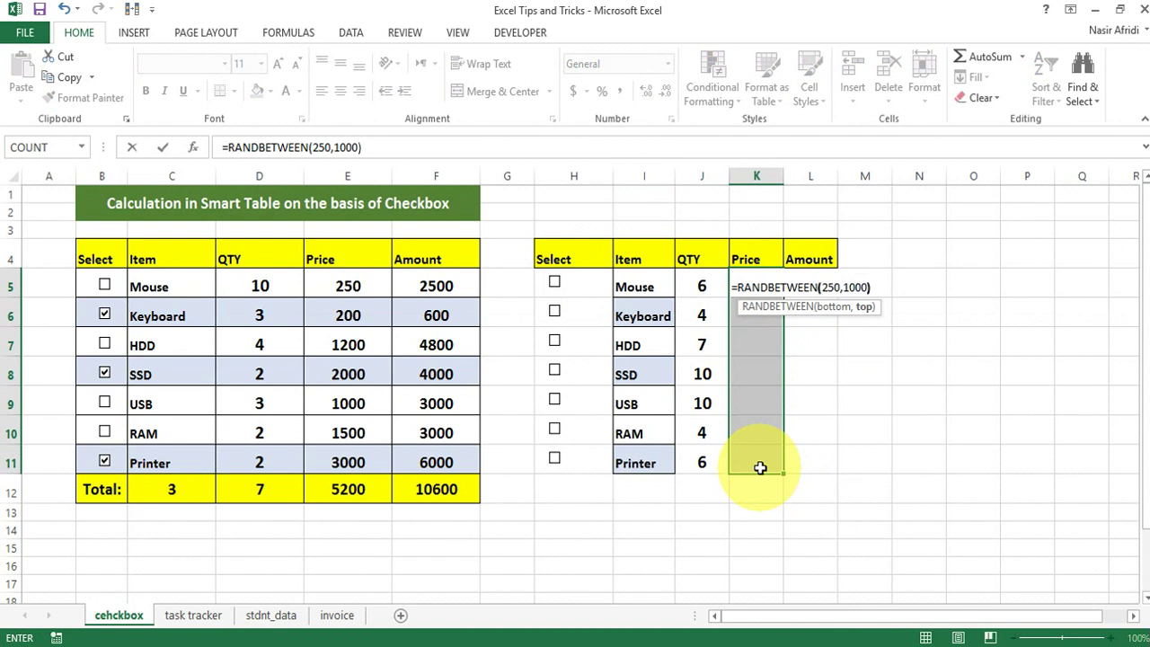
pyautogui.hotkey('ctrl', 'Return')
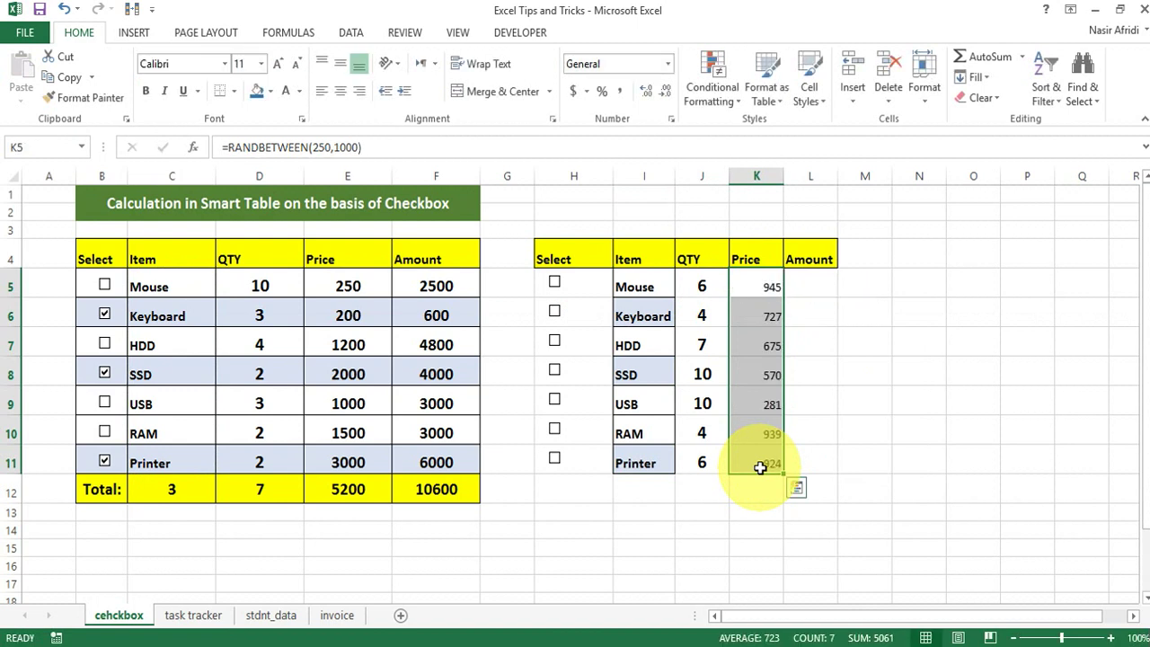
pyautogui.hotkey('ctrl', 'c')
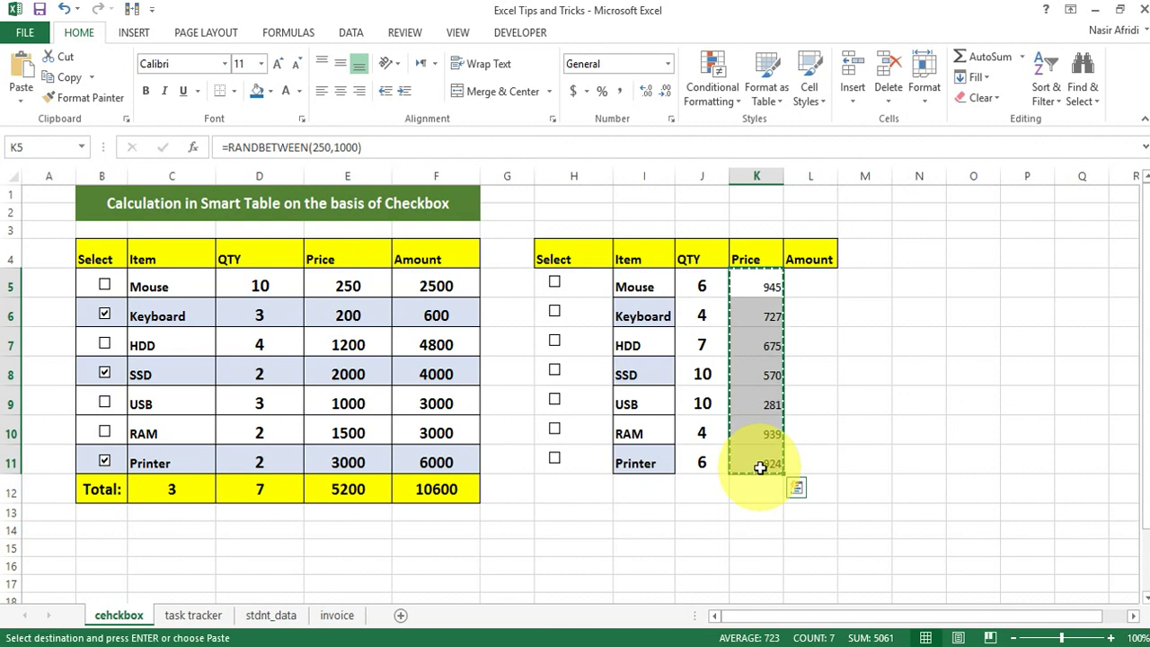
pyautogui.rightClick(754, 333)
pyautogui.click(810, 393)
pyautogui.click(680, 324)
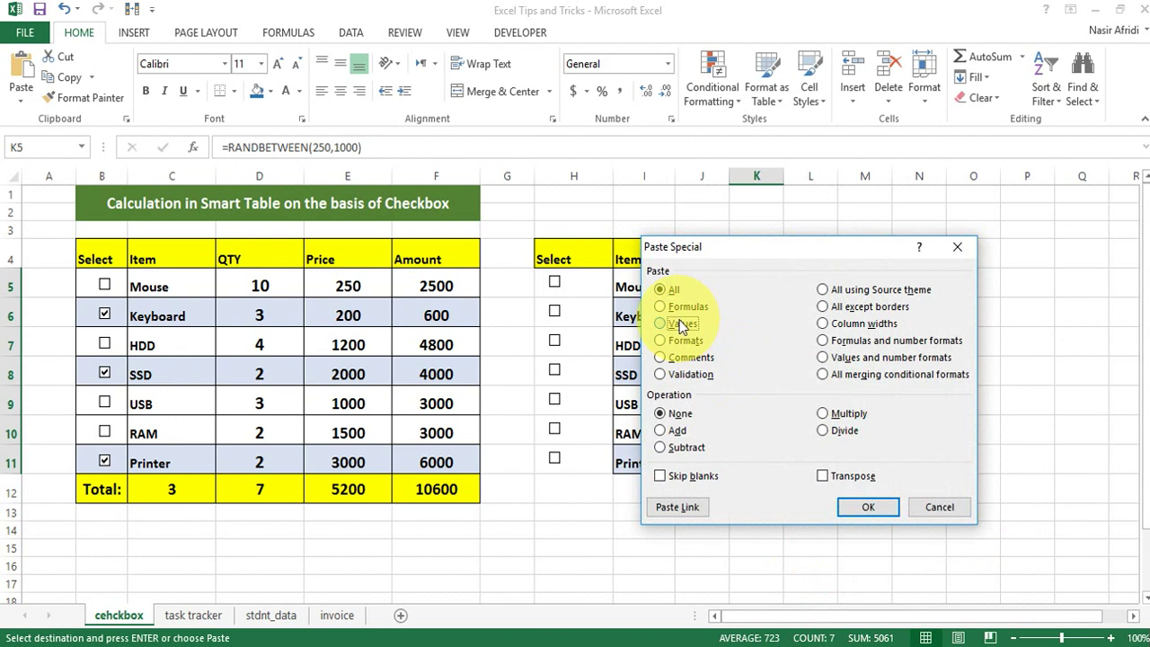
pyautogui.click(856, 509)
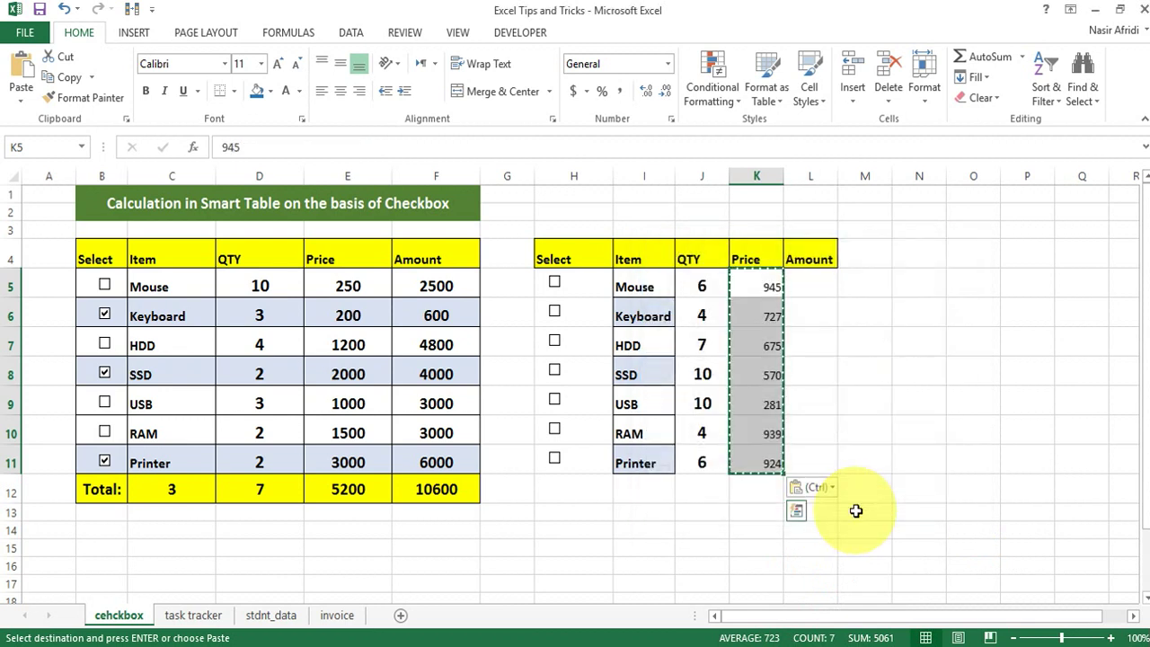
# Make the prices centred, bold and one size larger
pyautogui.click(340, 93)
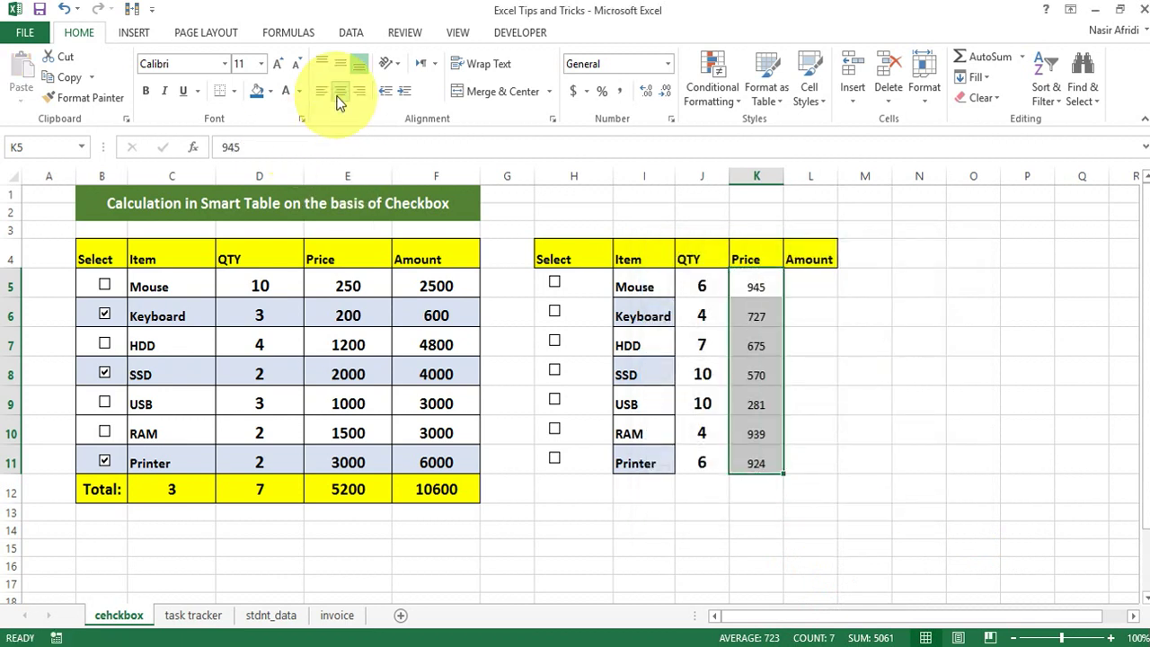
pyautogui.click(146, 91)
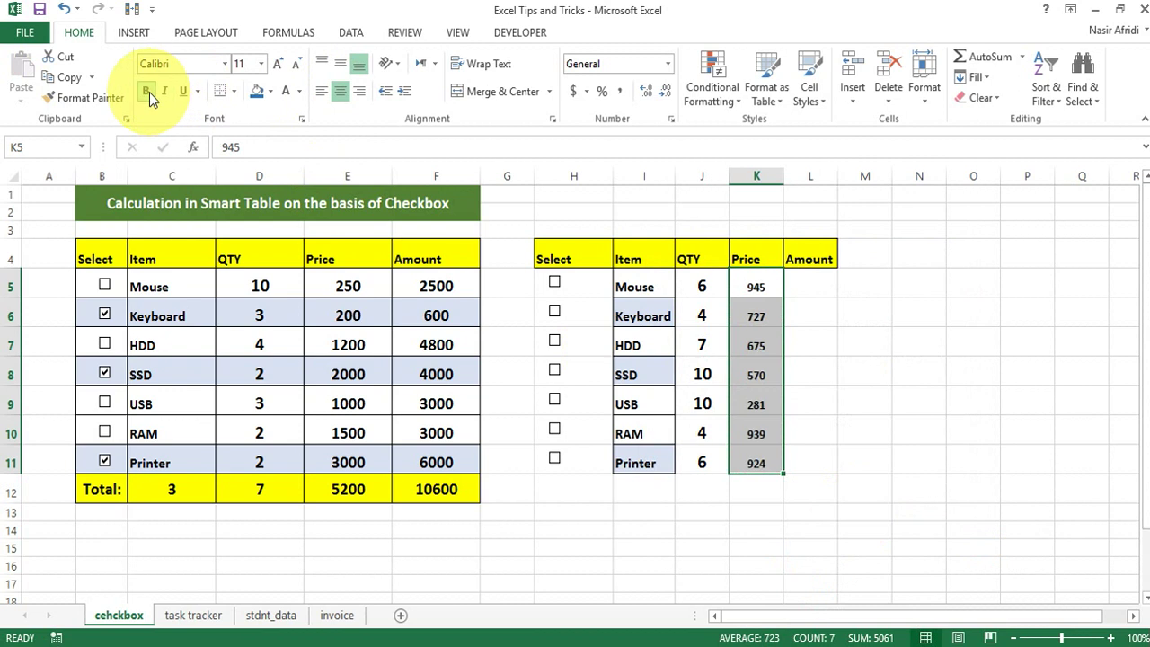
pyautogui.click(281, 66)
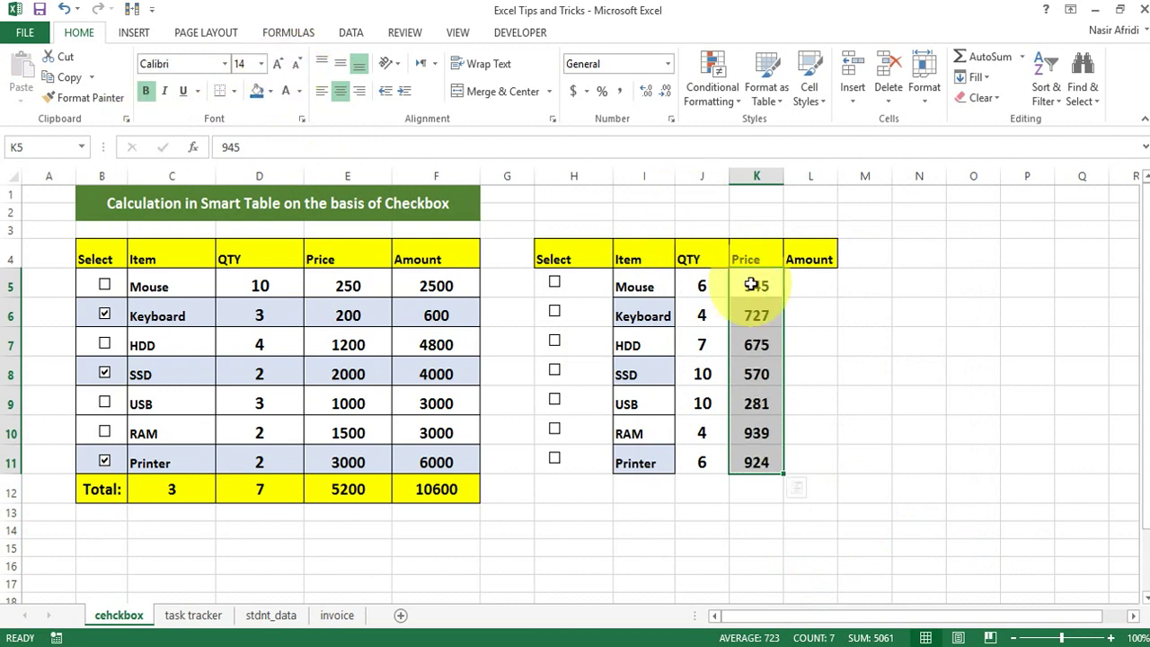
pyautogui.click(809, 285)
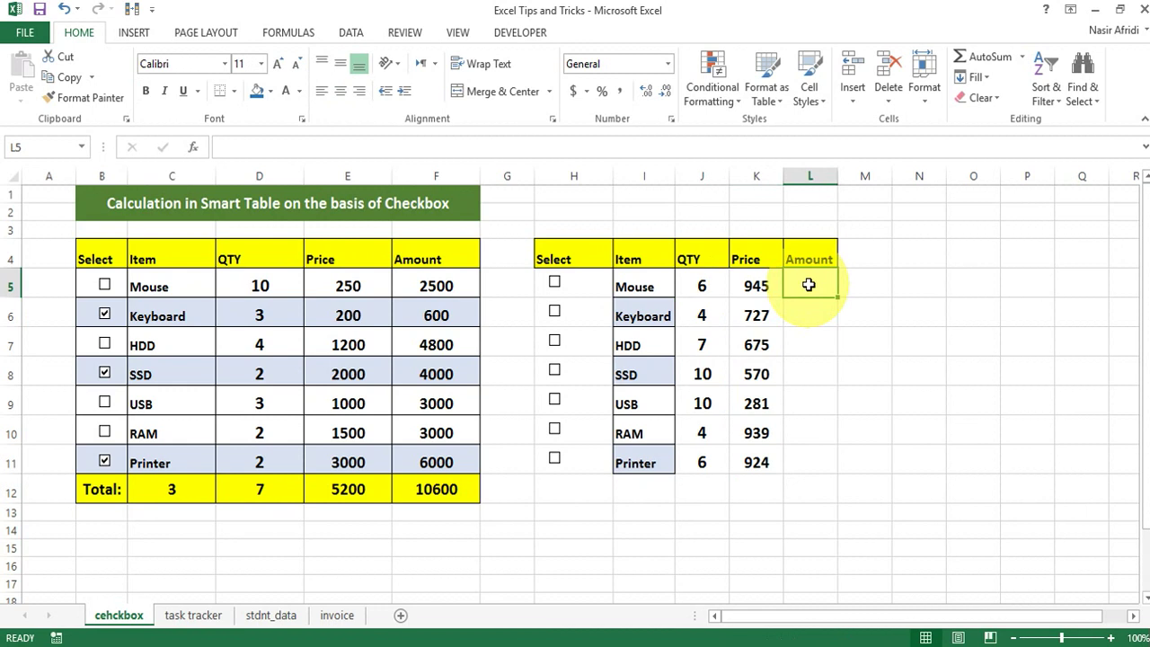
# Enter =J5*K5 in L5 and fill the Amount formula down to L11
pyautogui.write('=')
pyautogui.click(713, 282)
pyautogui.write('*')
pyautogui.click(763, 281)
pyautogui.press('Return')
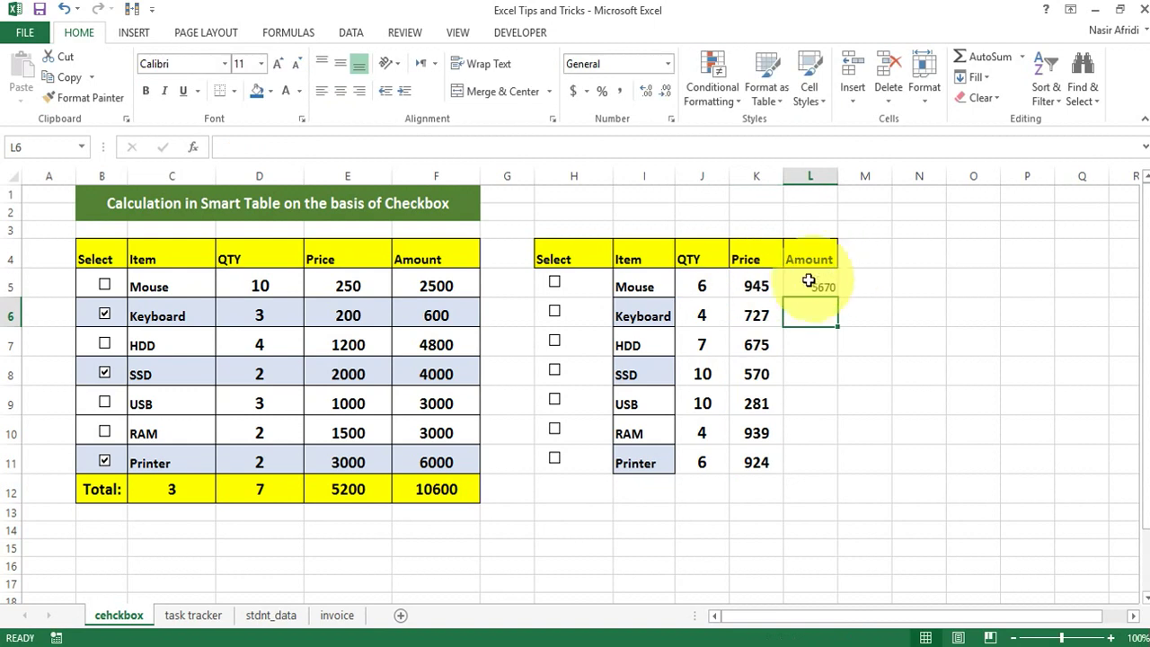
pyautogui.click(805, 287)
pyautogui.doubleClick(805, 287)
pyautogui.click(869, 317)
pyautogui.press('BackSpace')
pyautogui.press('BackSpace')
pyautogui.press('Return')
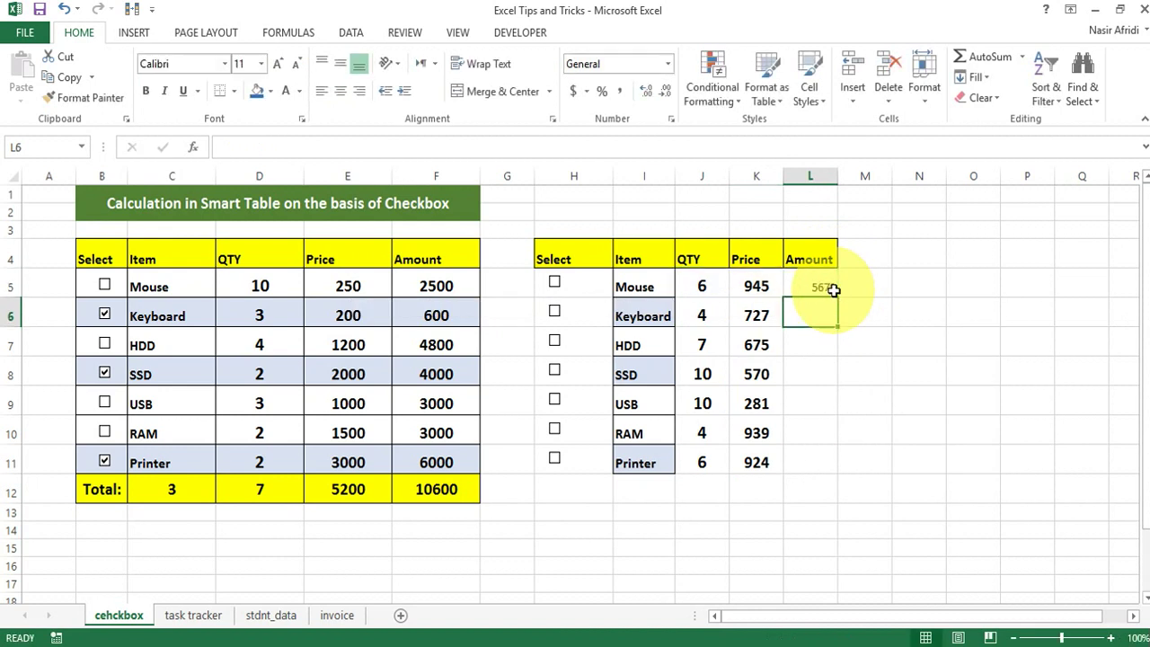
pyautogui.click(819, 288)
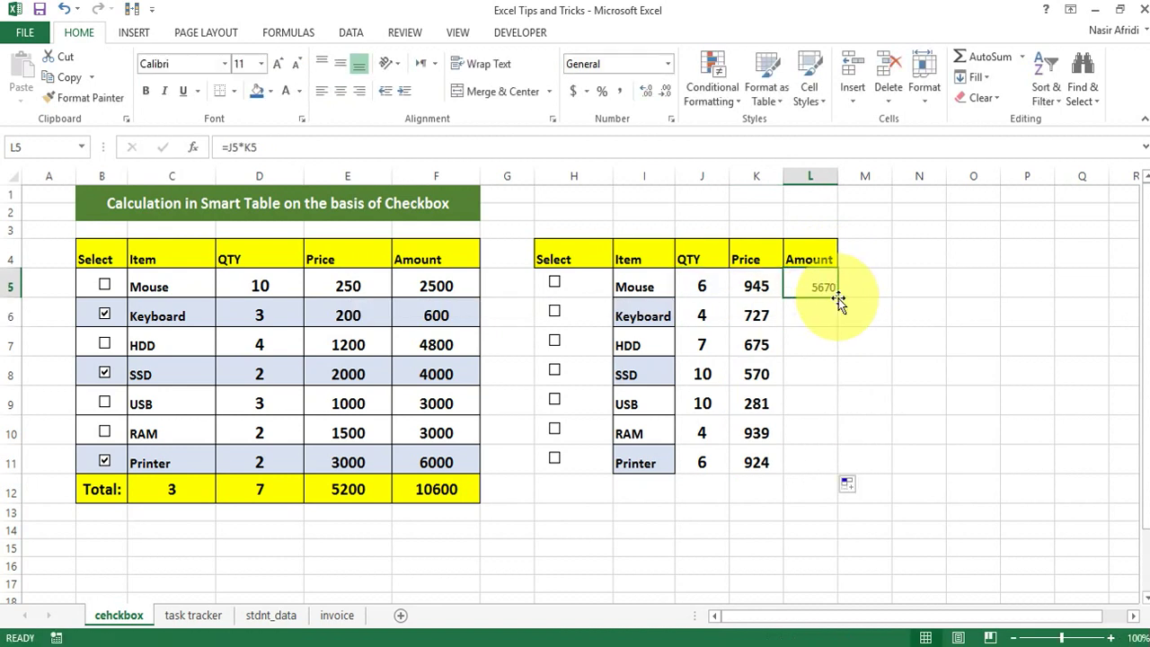
pyautogui.doubleClick(839, 297)
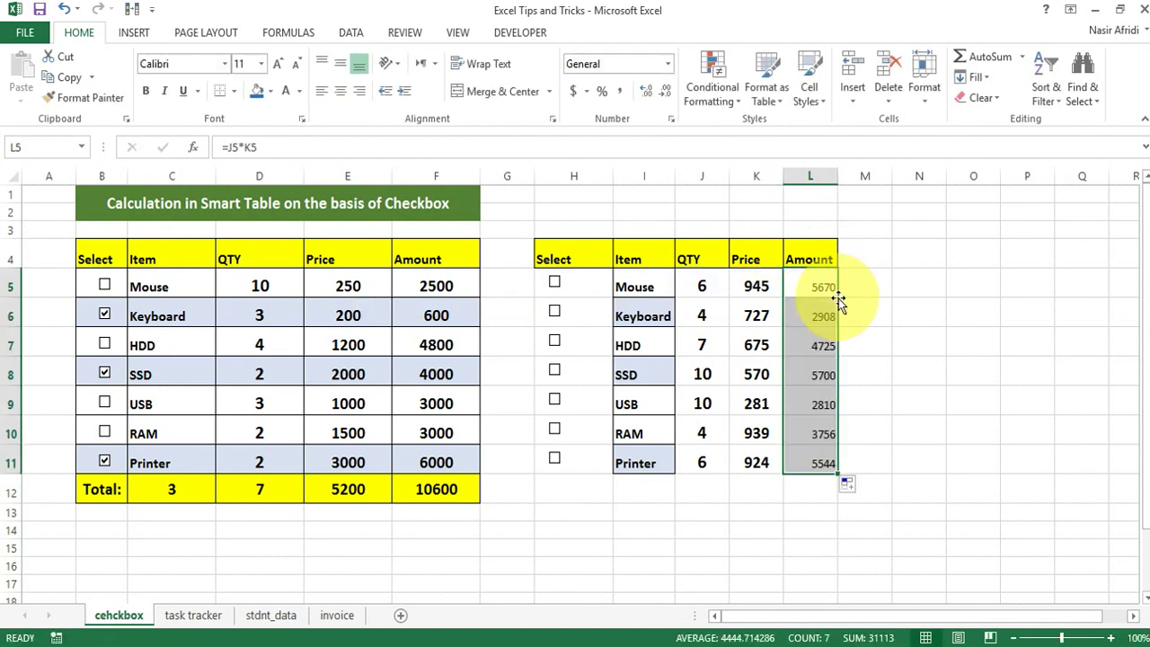
# Make the amounts centred, bold and two sizes larger
pyautogui.click(347, 87)
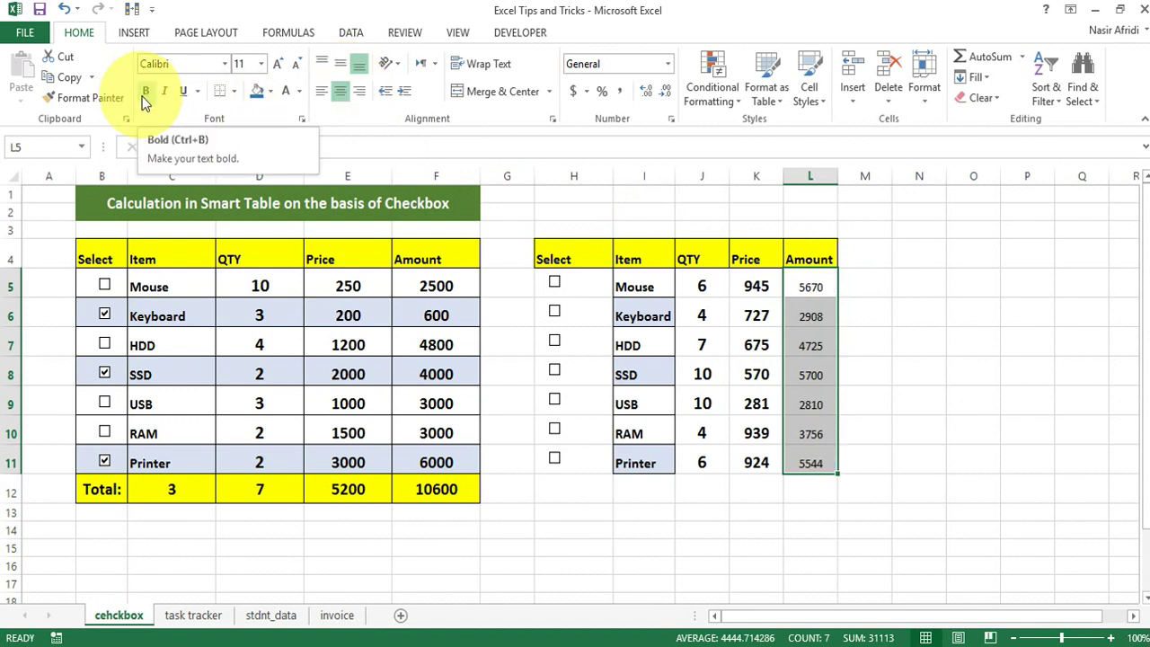
pyautogui.click(281, 62)
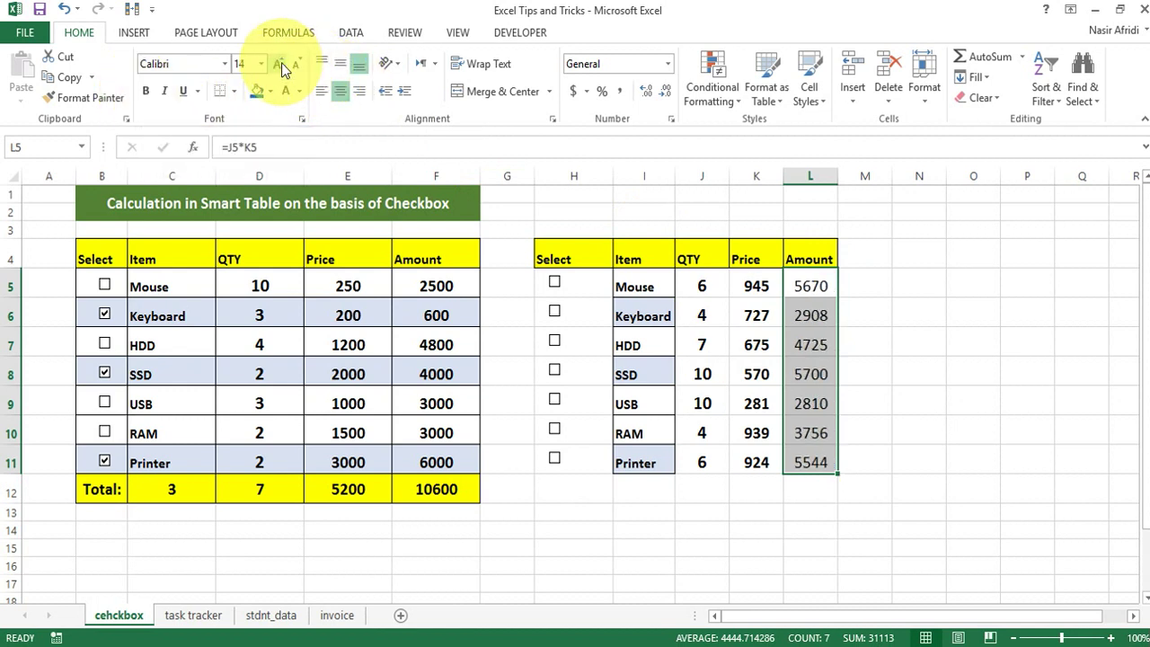
pyautogui.click(281, 63)
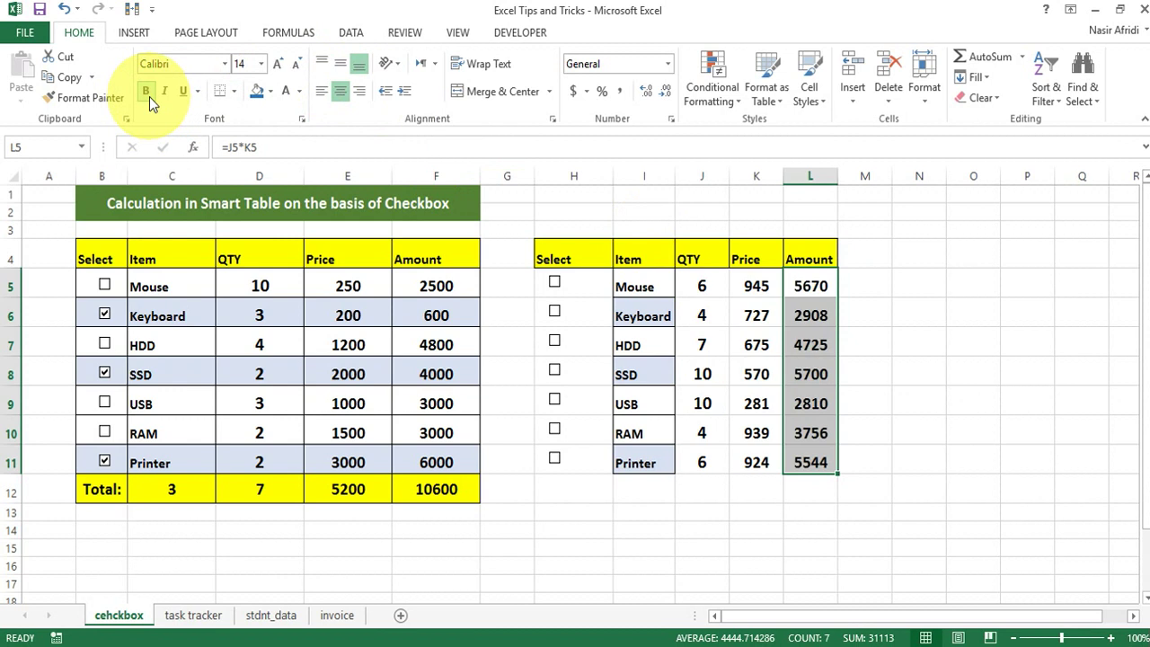
pyautogui.click(149, 96)
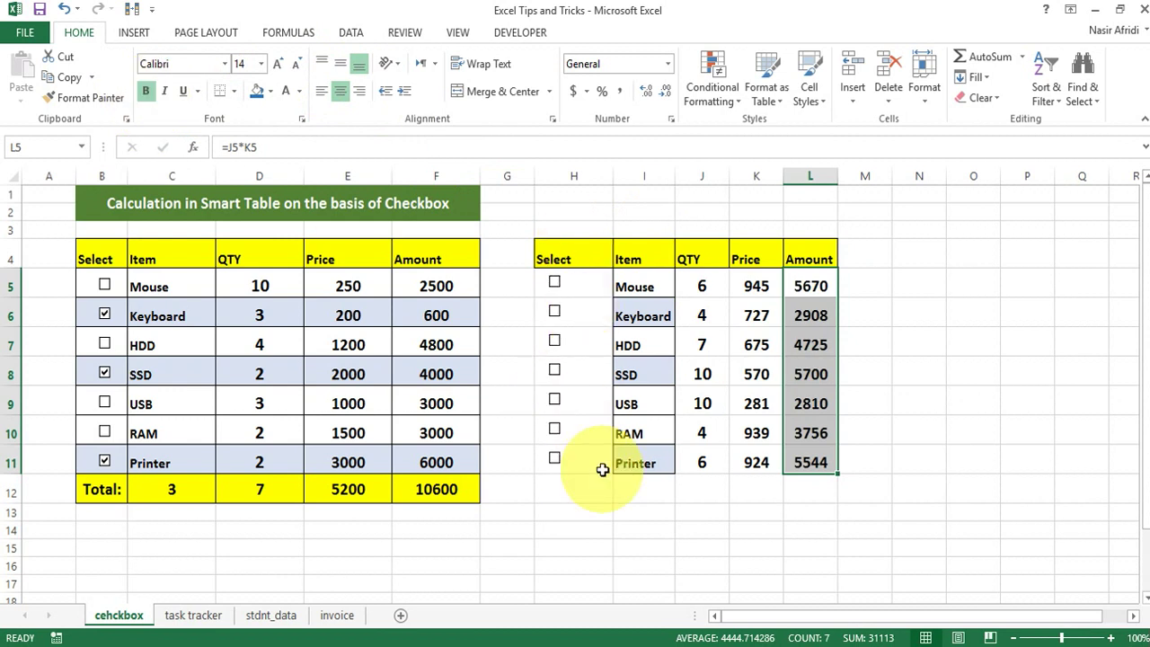
# Give the totals row H12:L12 an orange fill and all borders
pyautogui.moveTo(578, 487)
pyautogui.mouseDown()
pyautogui.moveTo(829, 504)
pyautogui.moveTo(827, 488)
pyautogui.mouseUp()
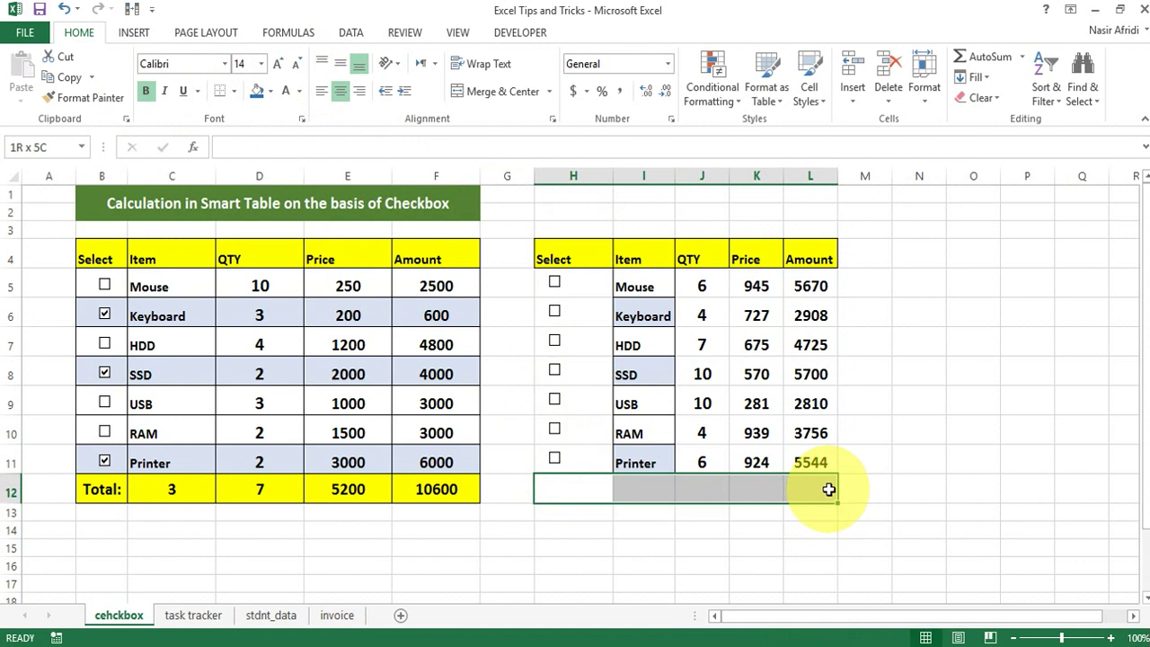
pyautogui.click(273, 92)
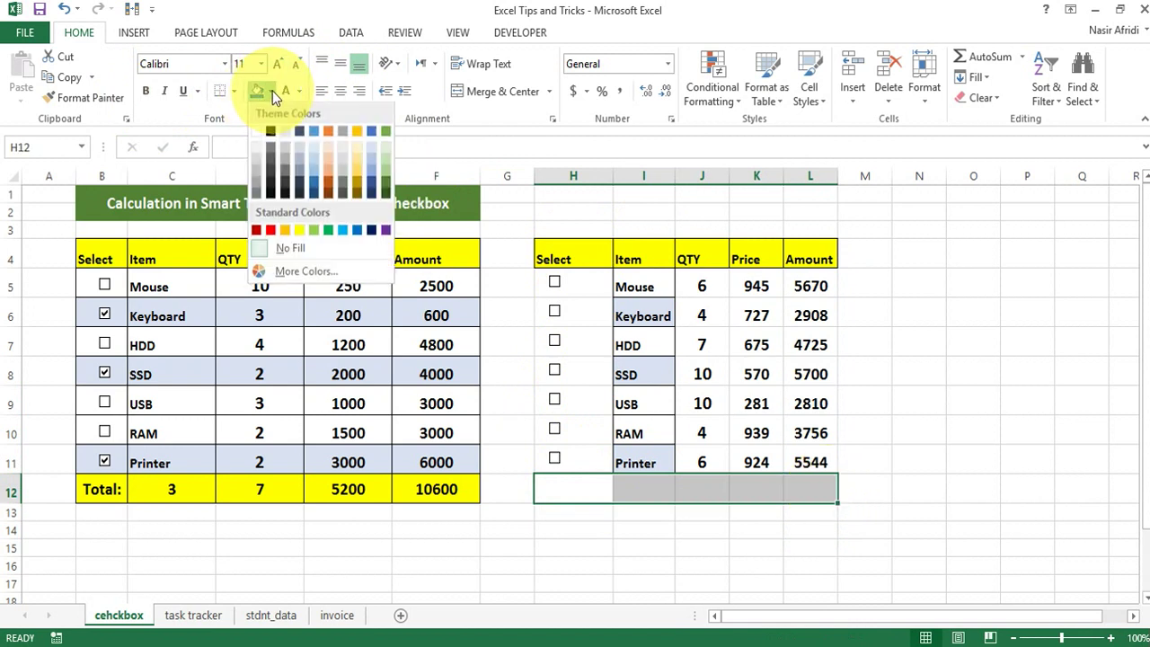
pyautogui.click(287, 228)
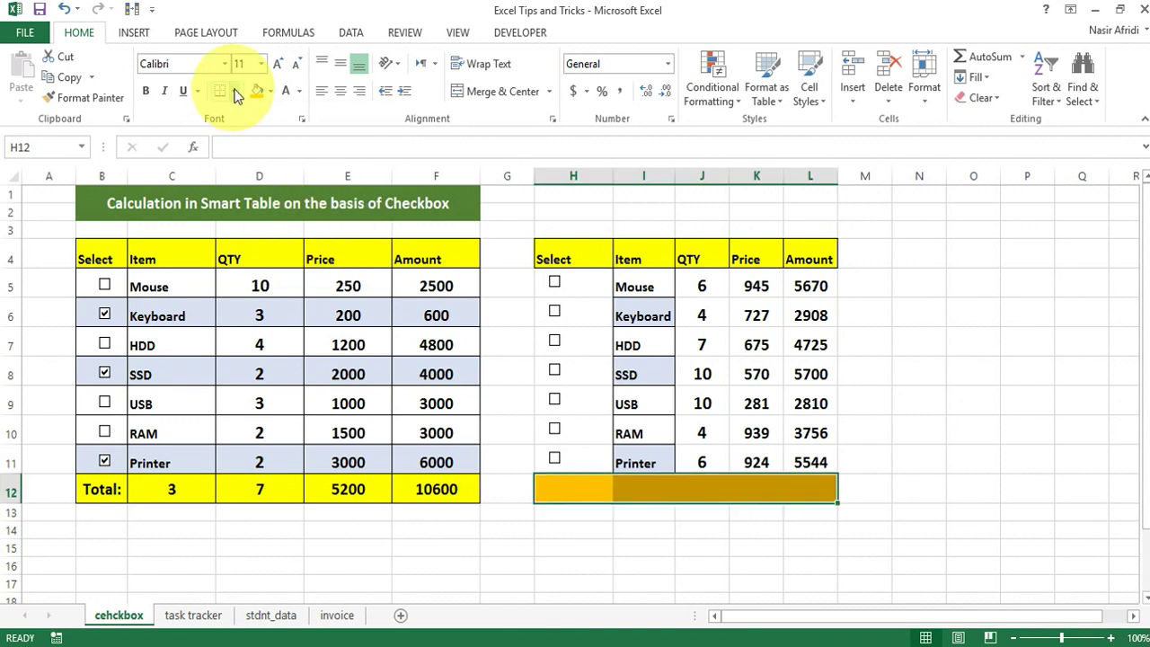
pyautogui.click(234, 91)
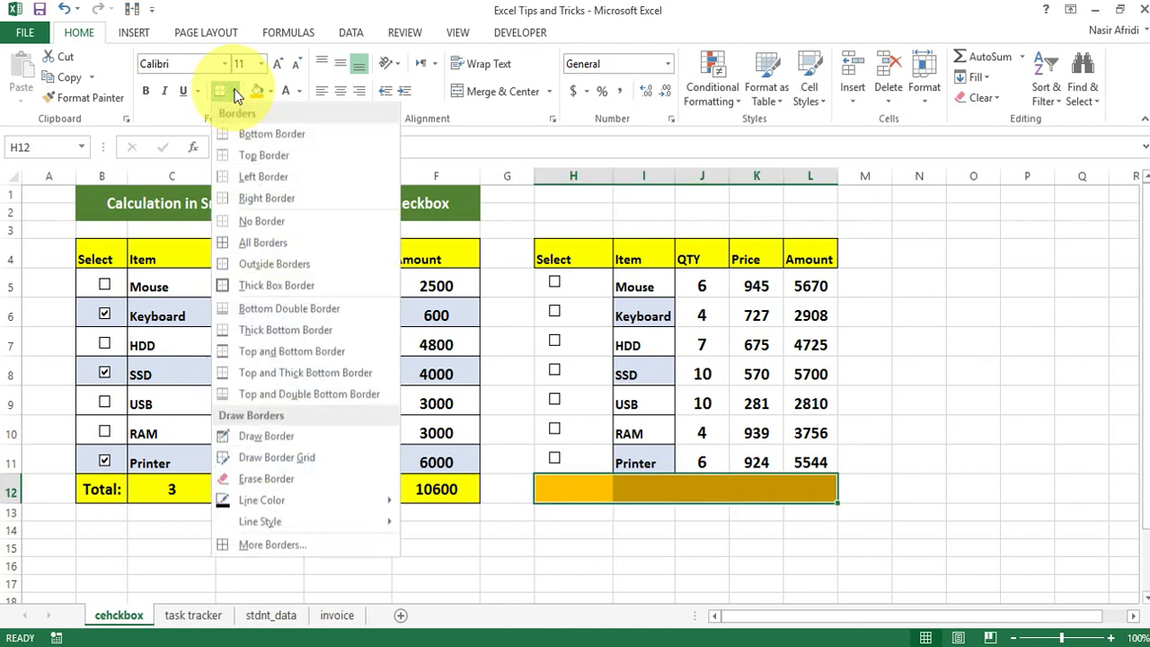
pyautogui.click(228, 245)
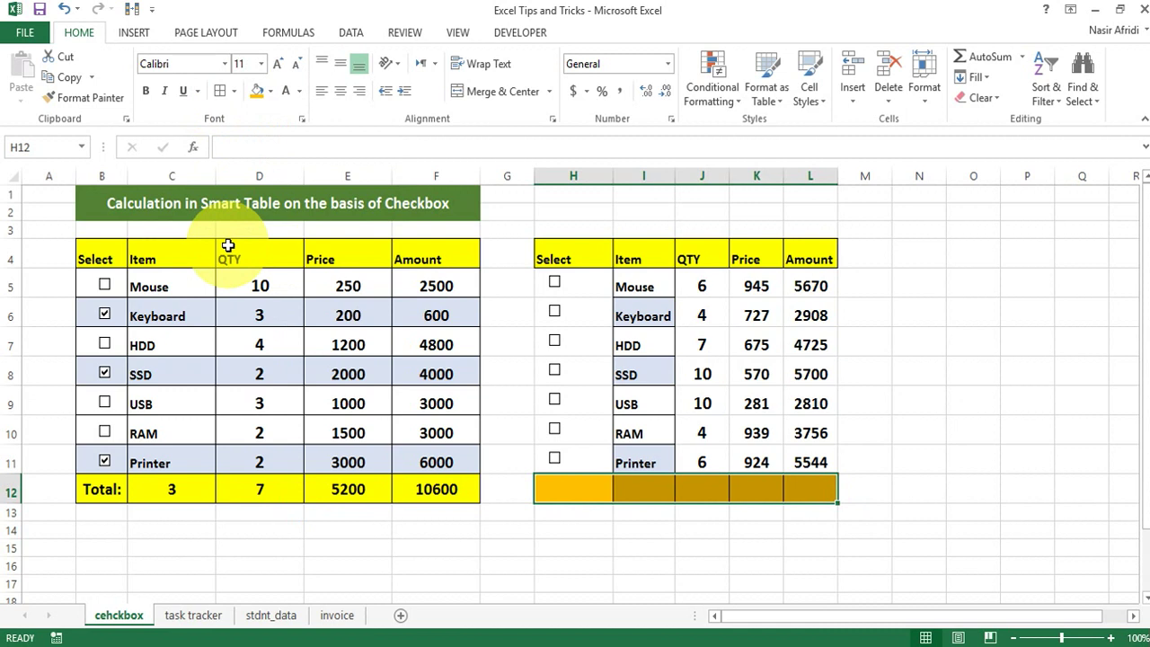
# Label H12 'TOTAL' in bold, larger text, centred horizontally and vertically
pyautogui.click(576, 493)
pyautogui.write('t')
pyautogui.press('BackSpace')
pyautogui.write('TOTAL')
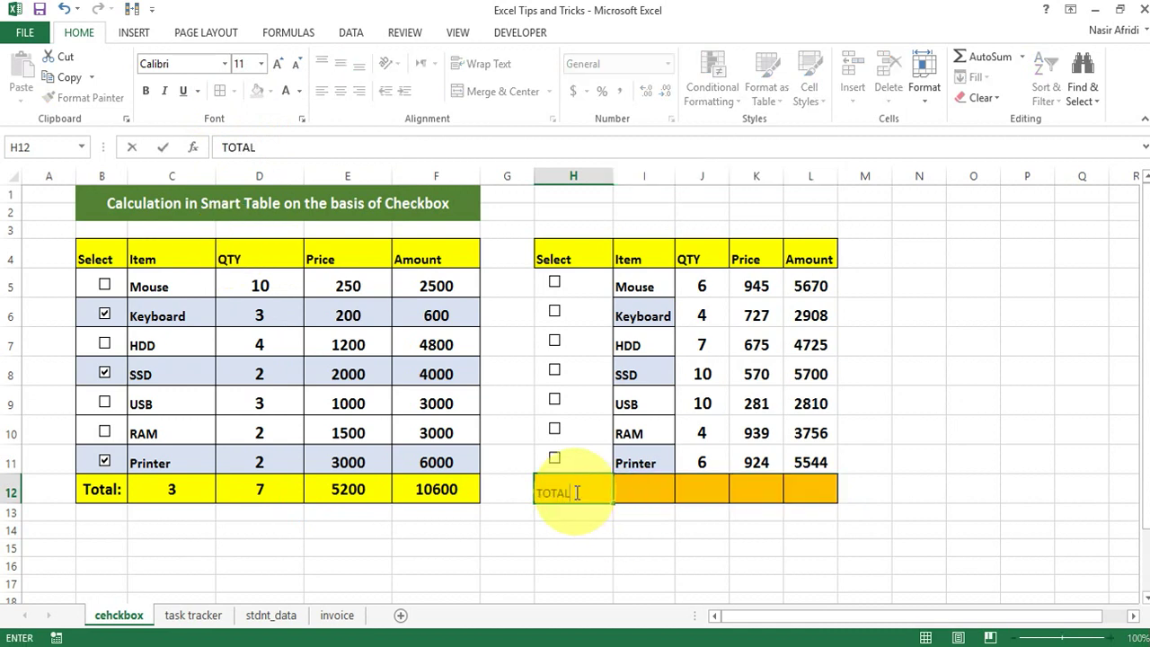
pyautogui.press('Return')
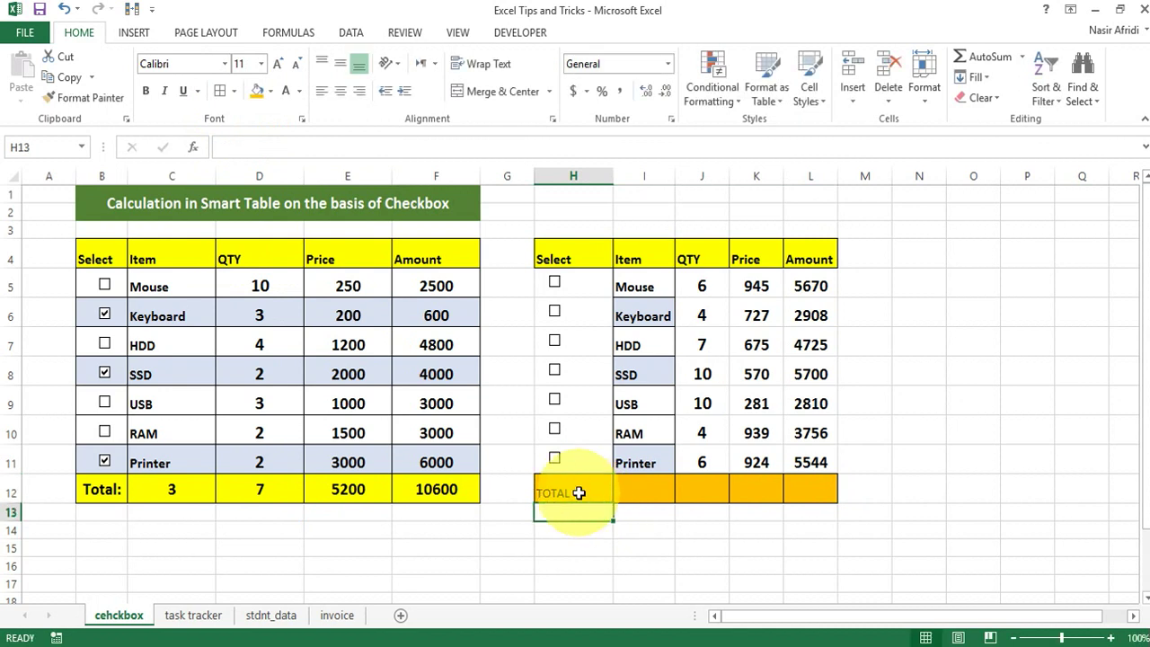
pyautogui.click(579, 492)
pyautogui.click(154, 94)
pyautogui.click(281, 64)
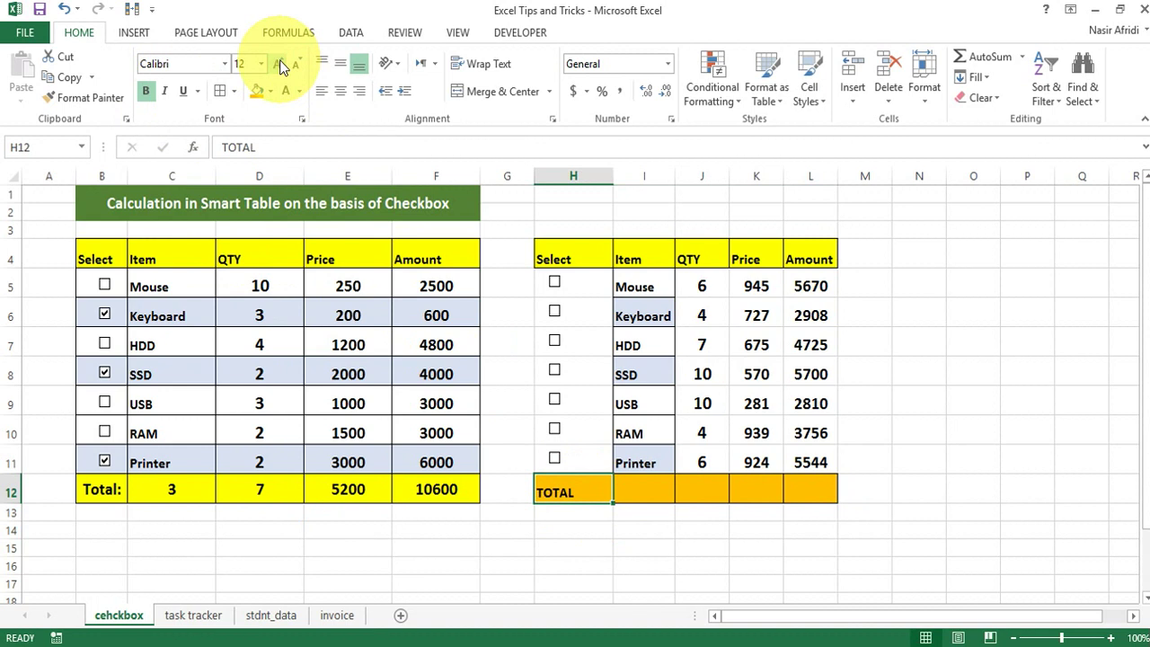
pyautogui.click(339, 91)
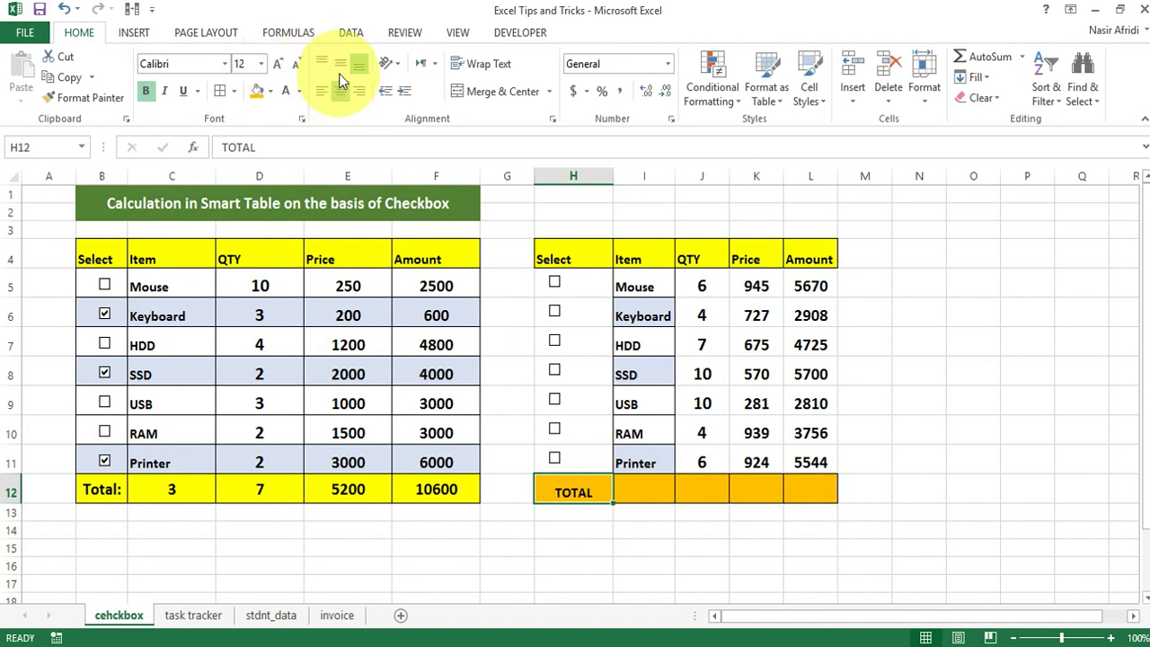
pyautogui.click(341, 70)
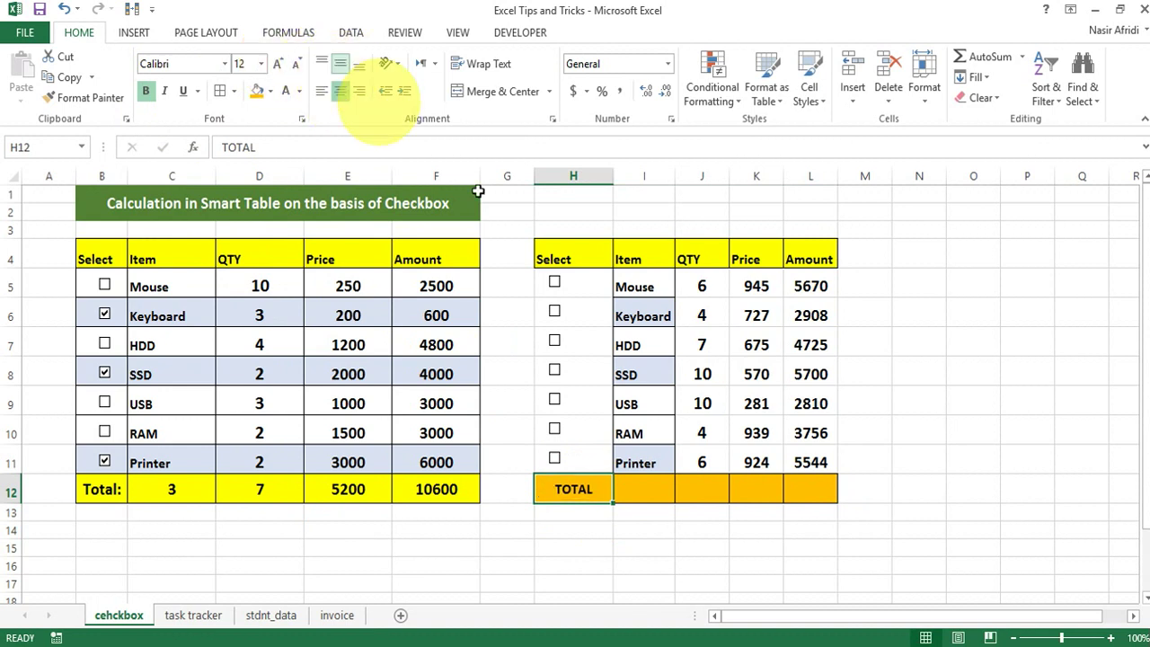
# Link the Mouse checkbox in the second table to cell H5
pyautogui.keyDown('ctrl'); pyautogui.click(555, 286); pyautogui.keyUp('ctrl')
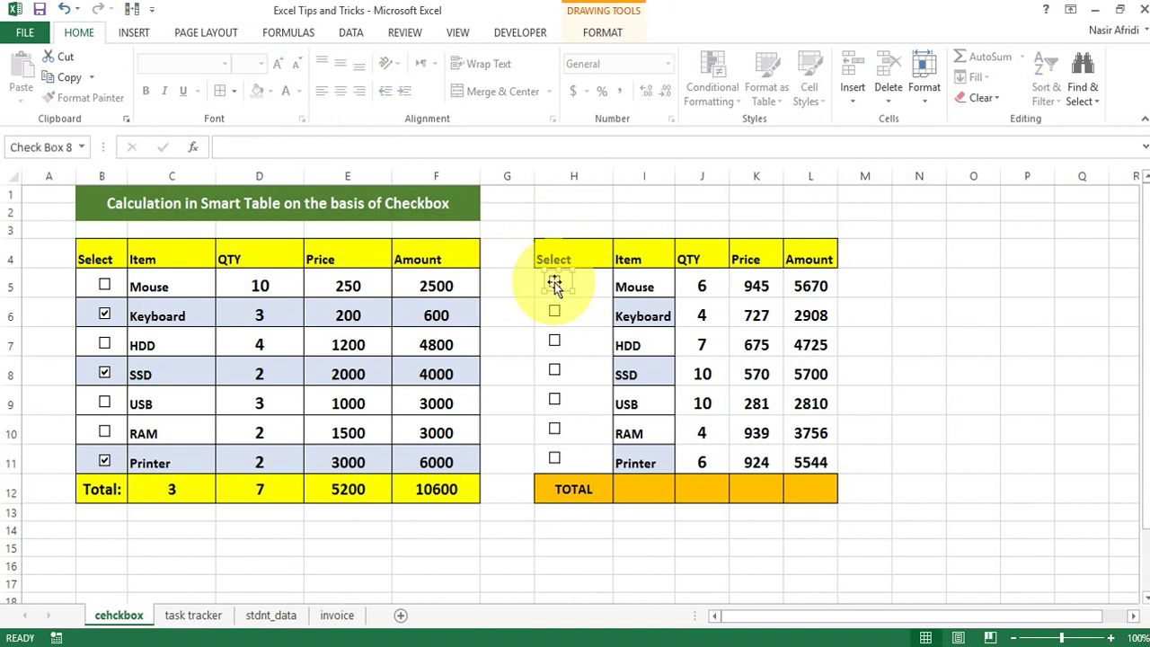
pyautogui.rightClick(555, 284)
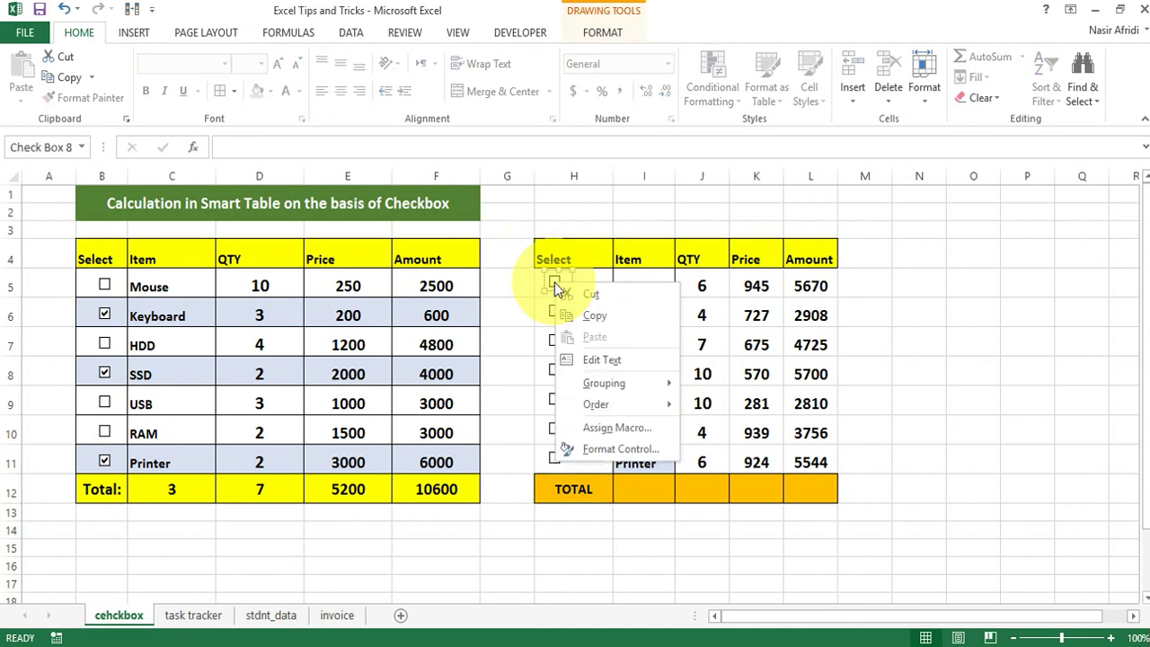
pyautogui.click(622, 449)
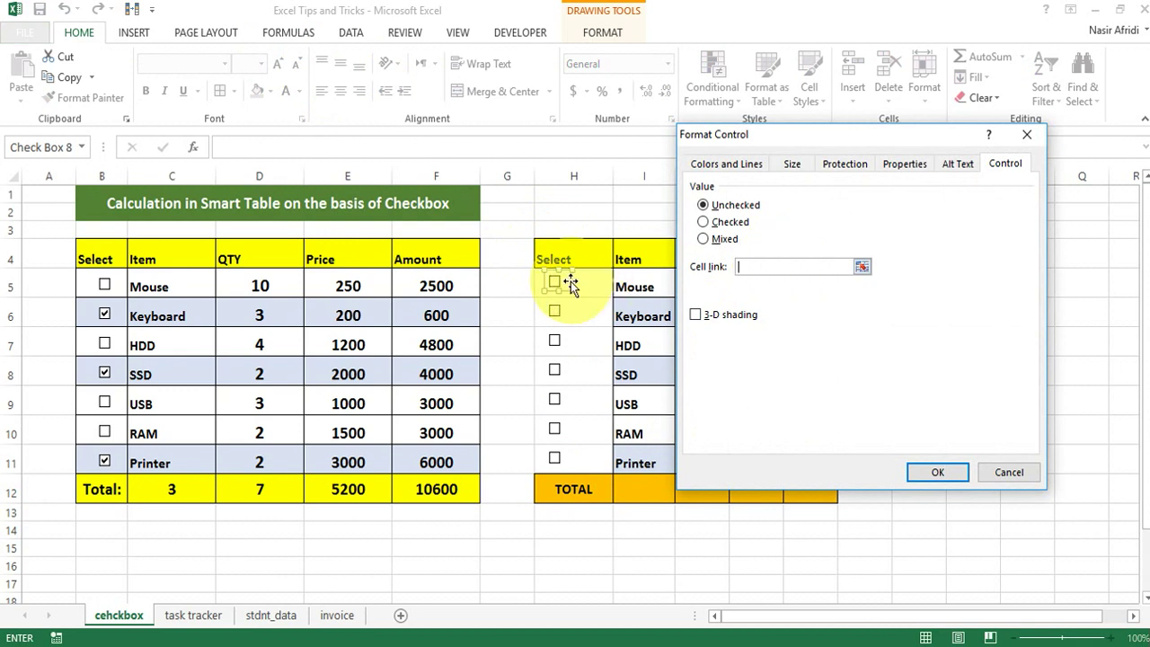
pyautogui.click(611, 285)
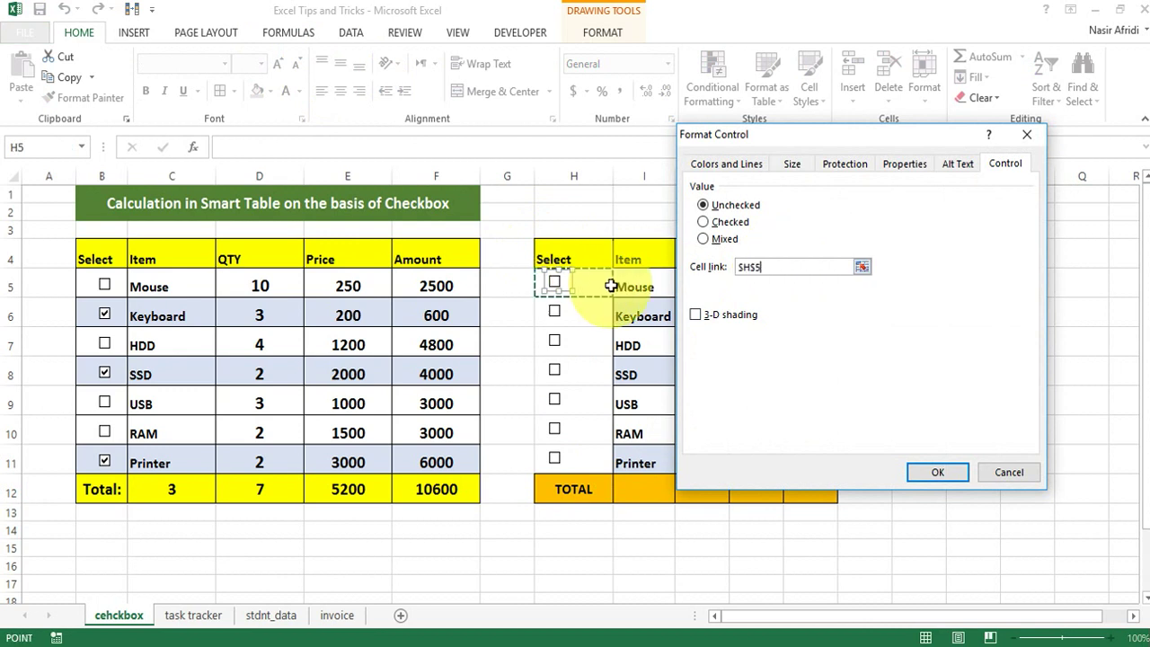
pyautogui.click(934, 468)
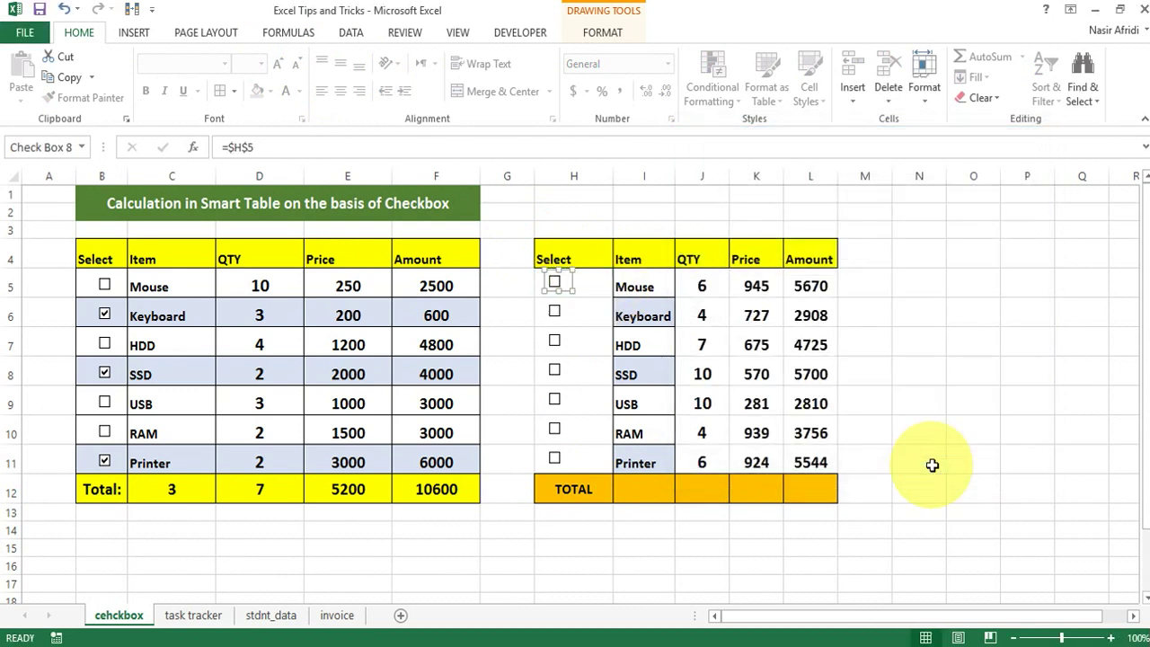
pyautogui.click(954, 341)
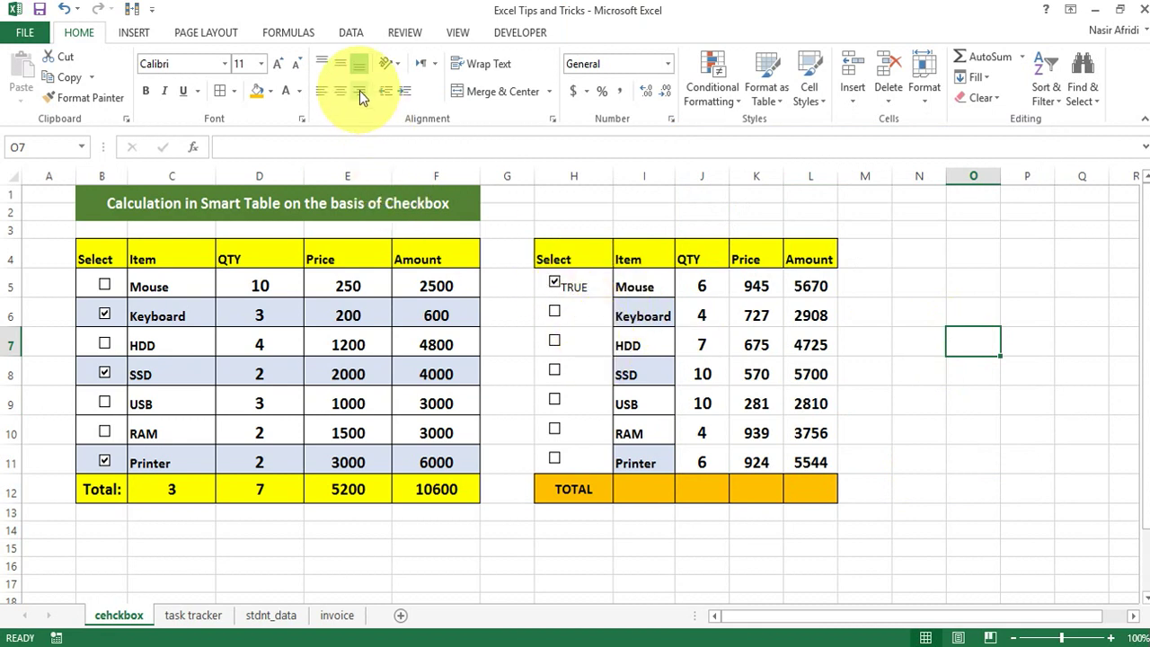
# Right-align cells H5 through H11
pyautogui.click(598, 286)
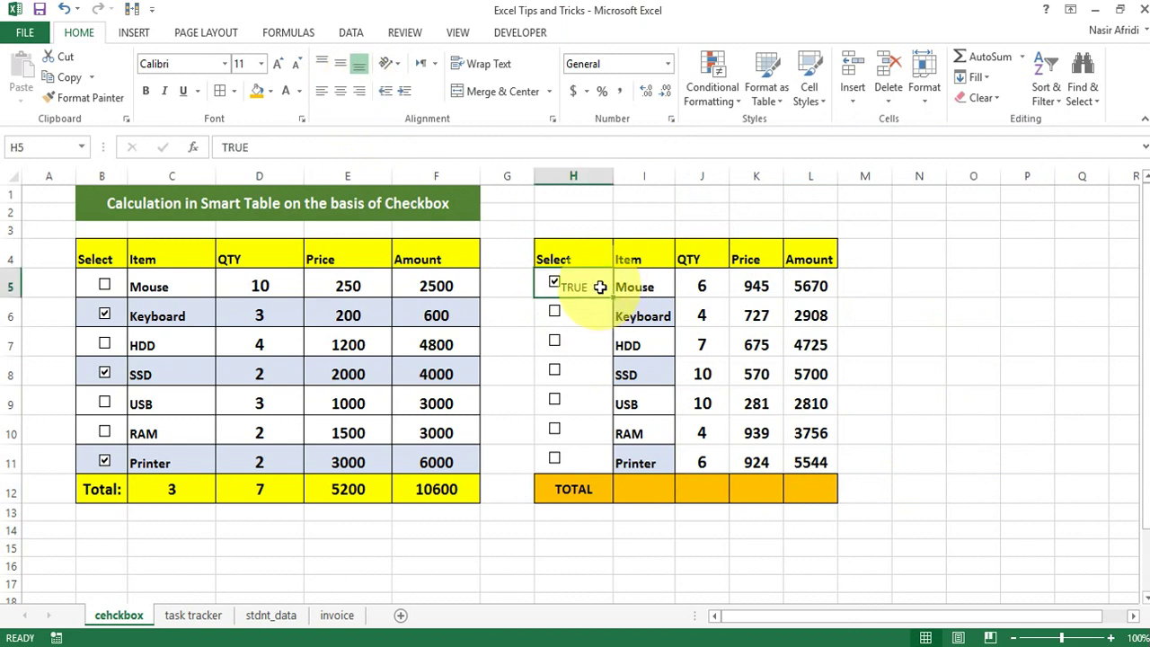
pyautogui.click(358, 91)
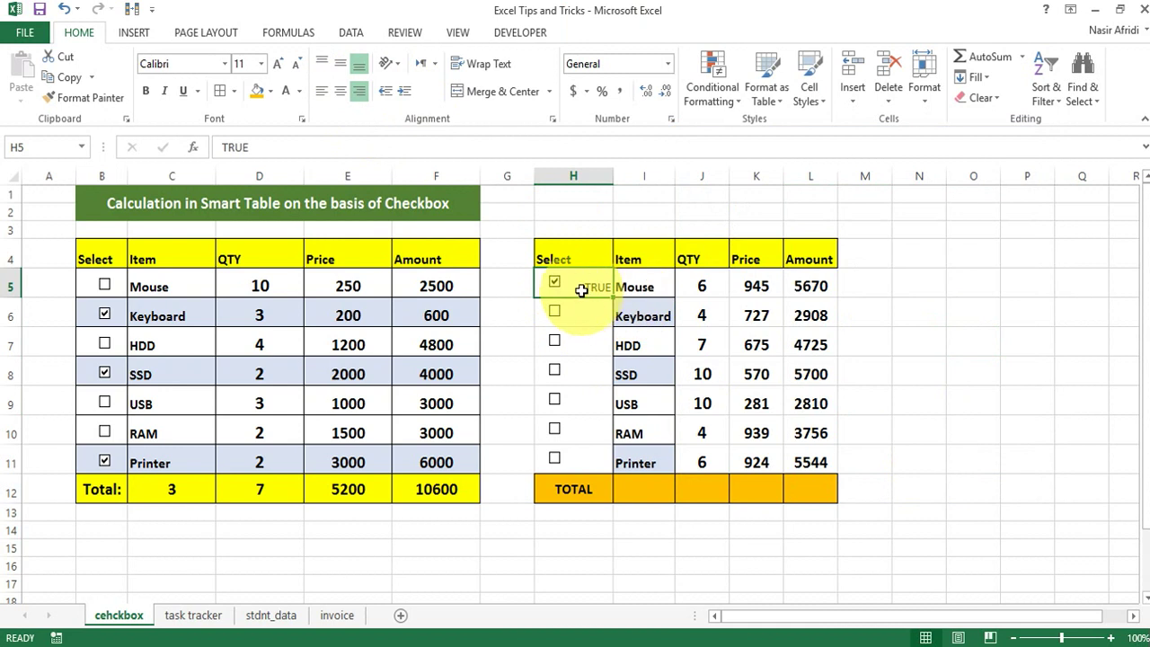
pyautogui.moveTo(582, 303); pyautogui.dragTo(583, 449)
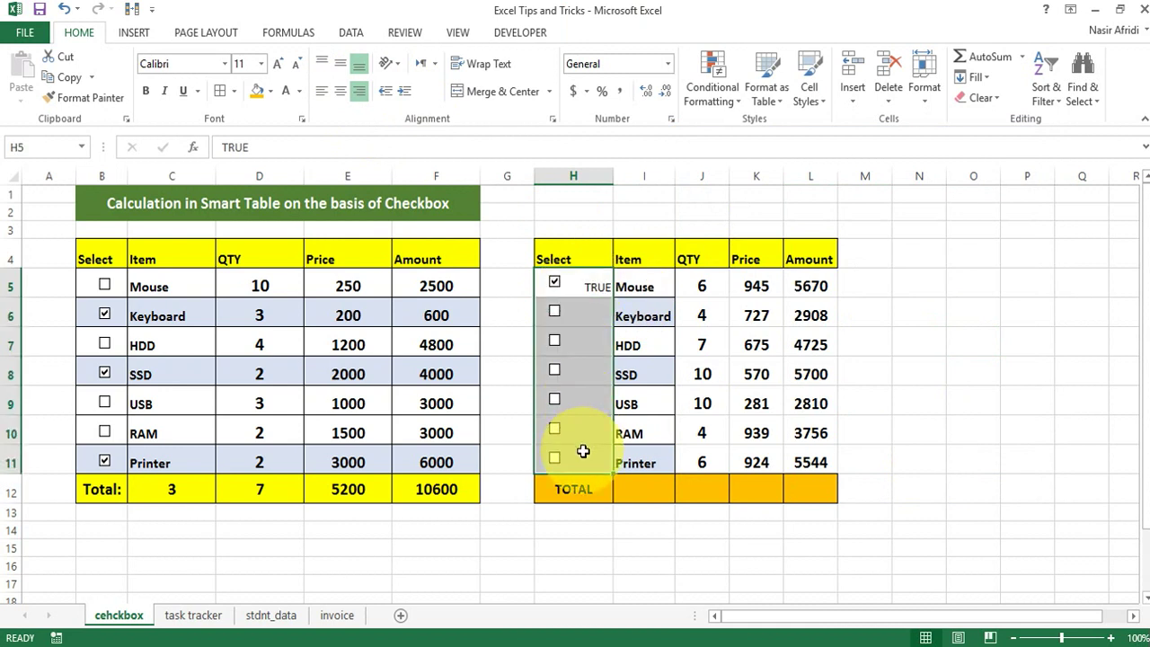
pyautogui.click(362, 90)
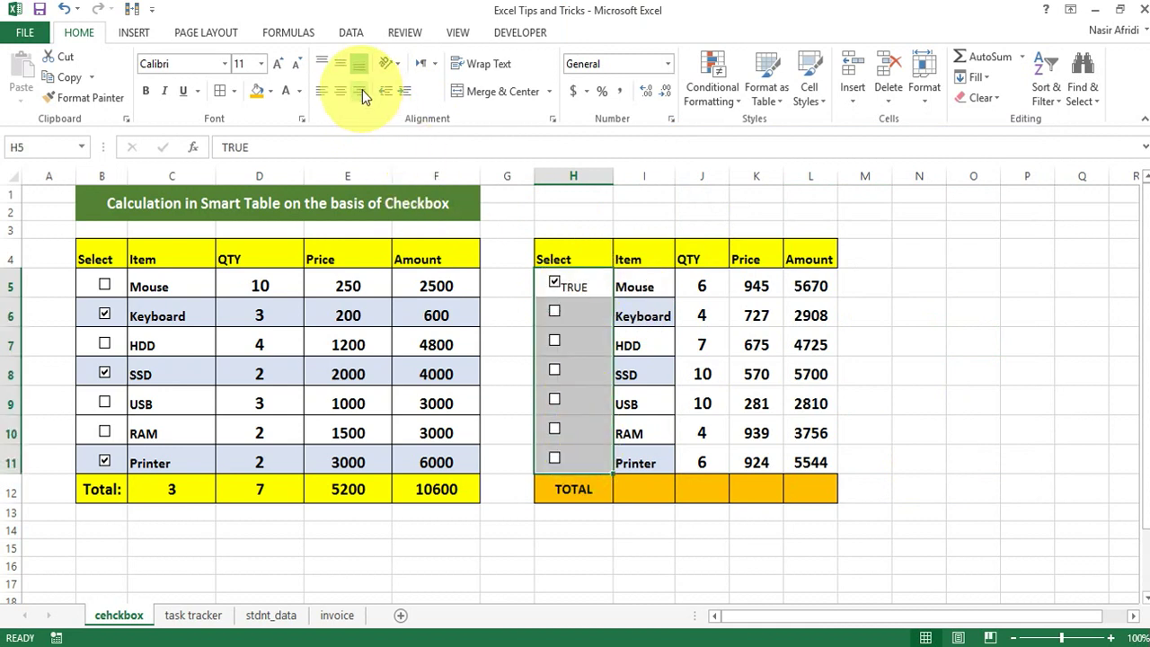
pyautogui.click(362, 89)
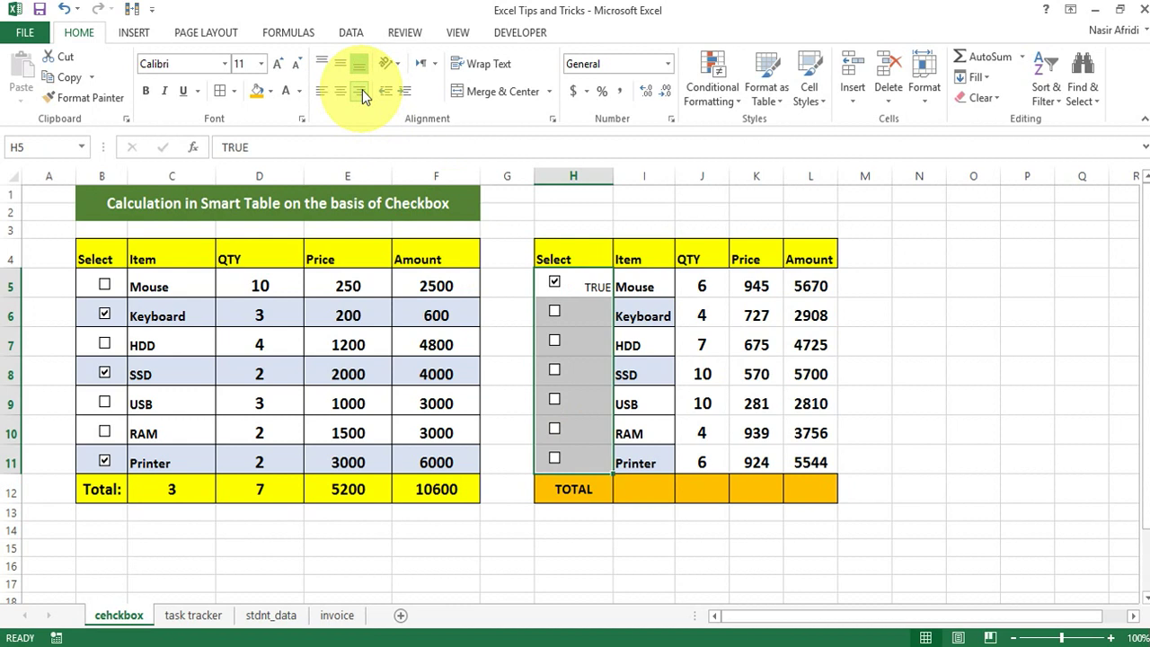
pyautogui.click(580, 306)
# Link the Keyboard checkbox to cell H6
pyautogui.rightClick(552, 313)
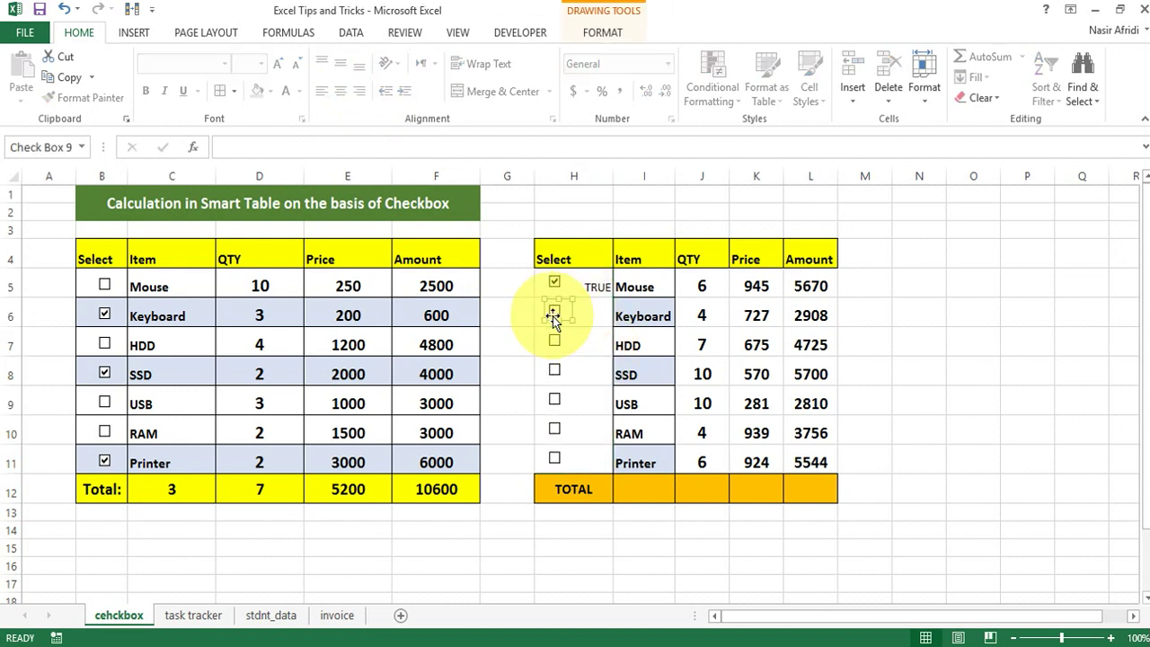
pyautogui.click(620, 481)
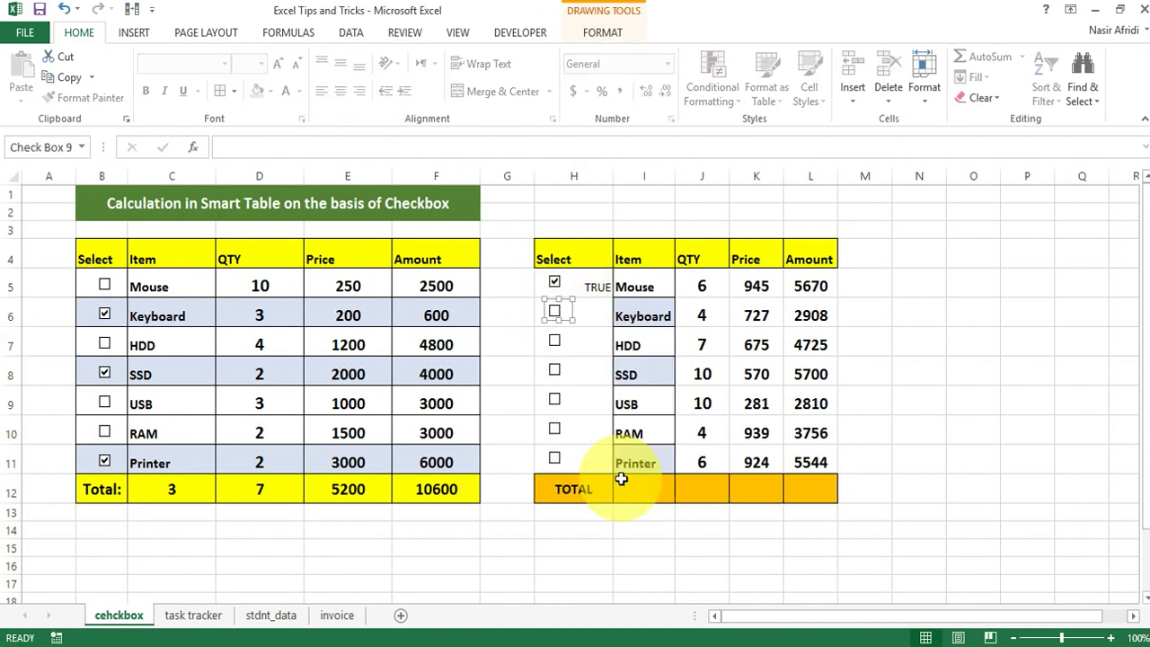
pyautogui.click(783, 266)
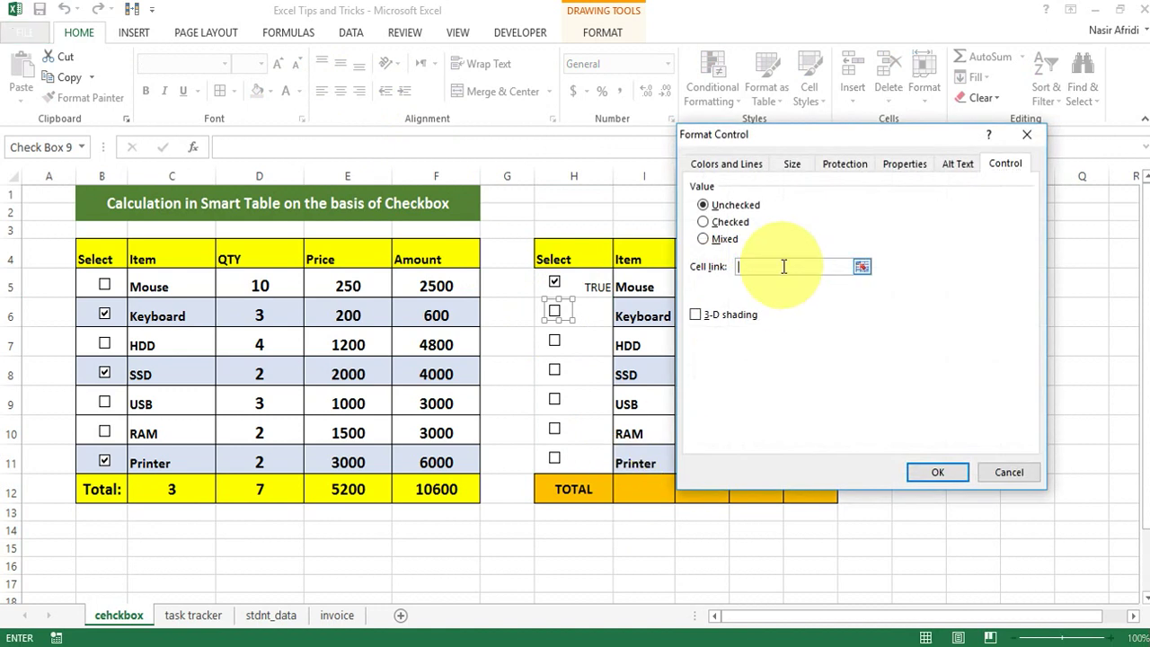
pyautogui.click(596, 309)
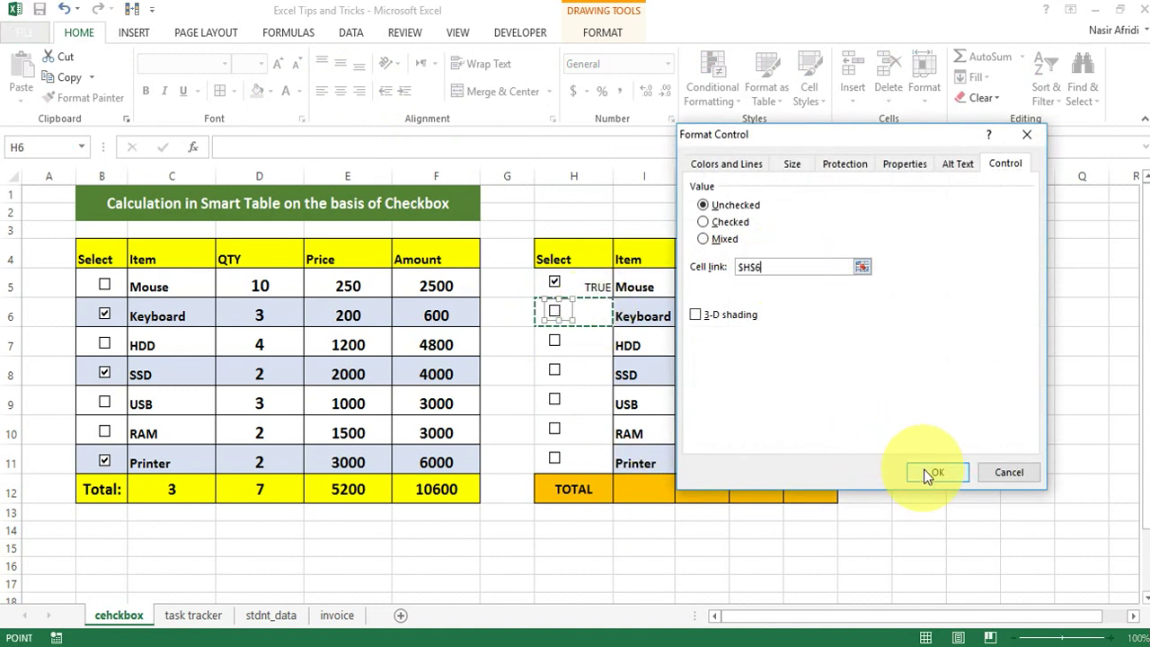
pyautogui.click(923, 468)
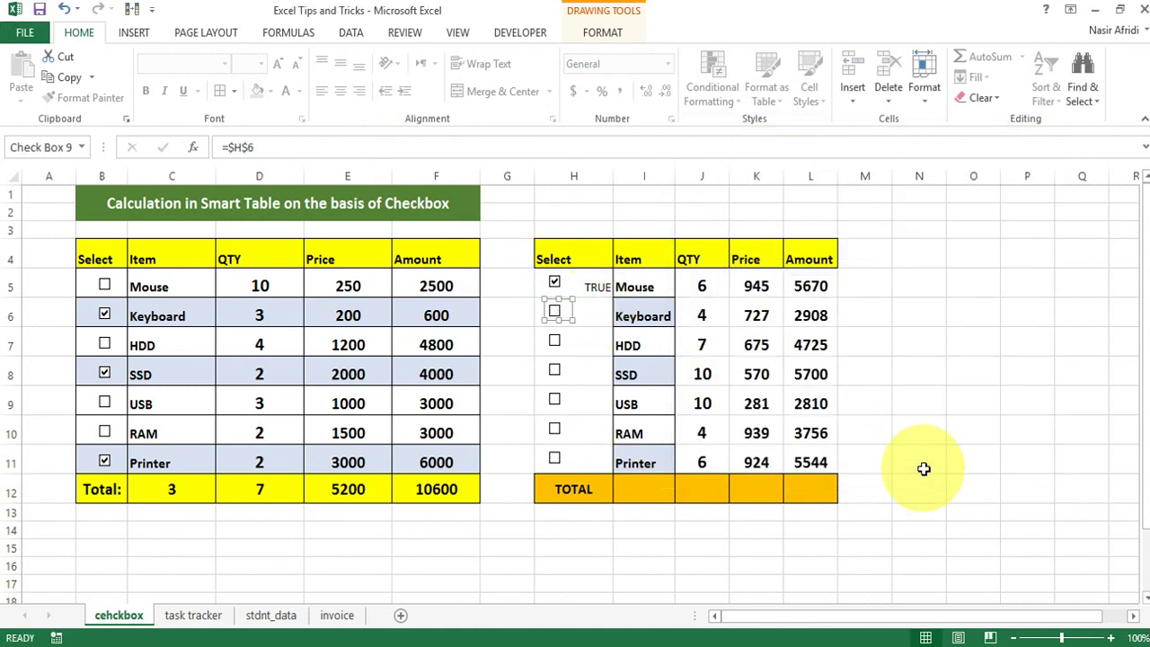
pyautogui.click(601, 342)
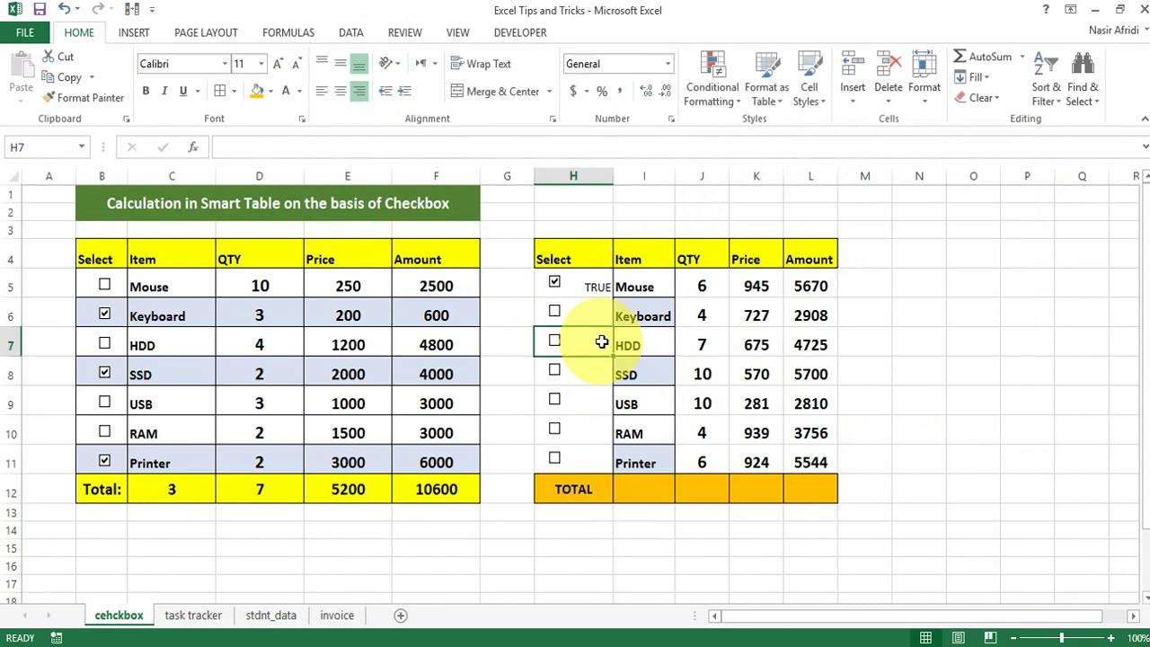
# Link the HDD checkbox to cell H7
pyautogui.rightClick(557, 338)
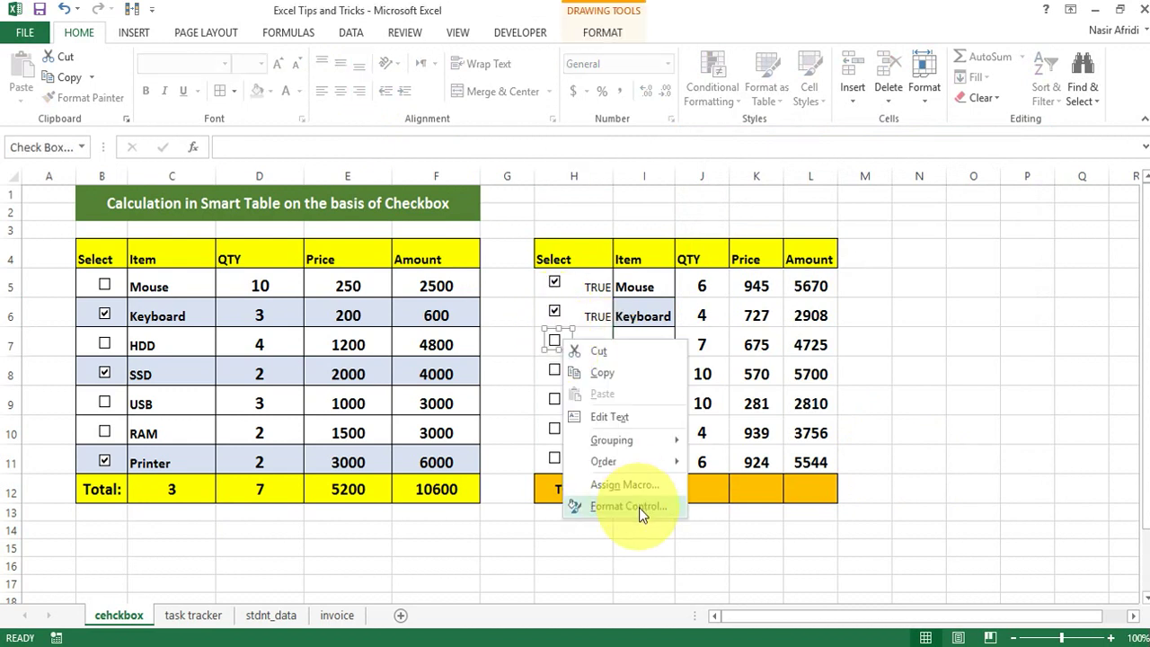
pyautogui.click(640, 508)
pyautogui.click(755, 267)
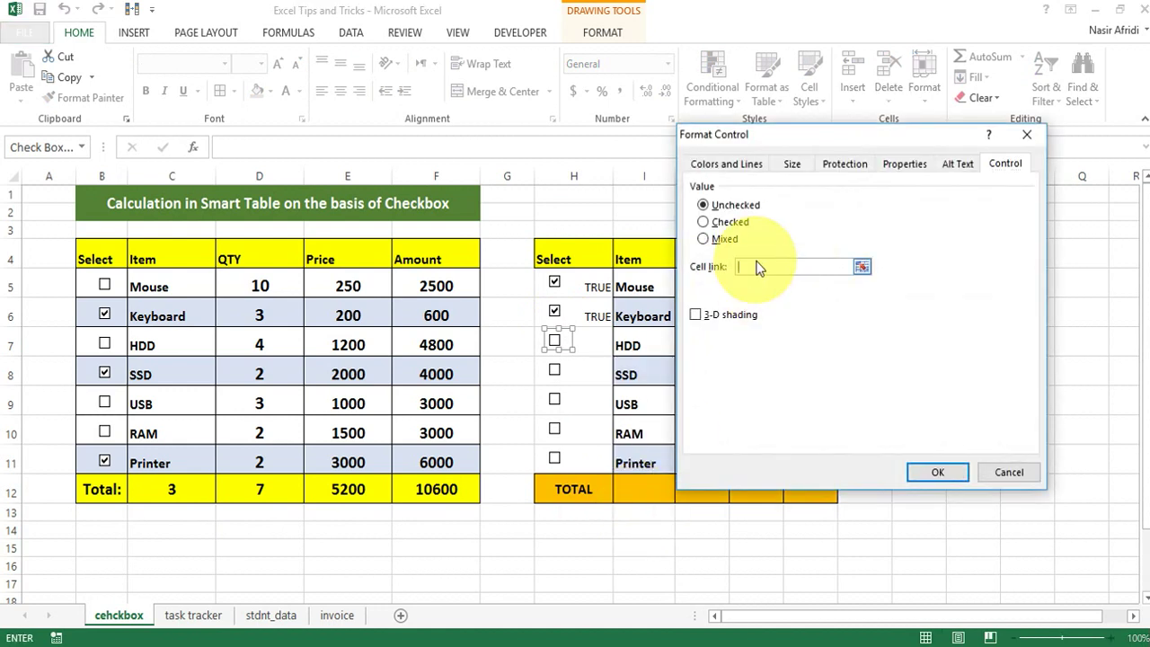
pyautogui.click(591, 344)
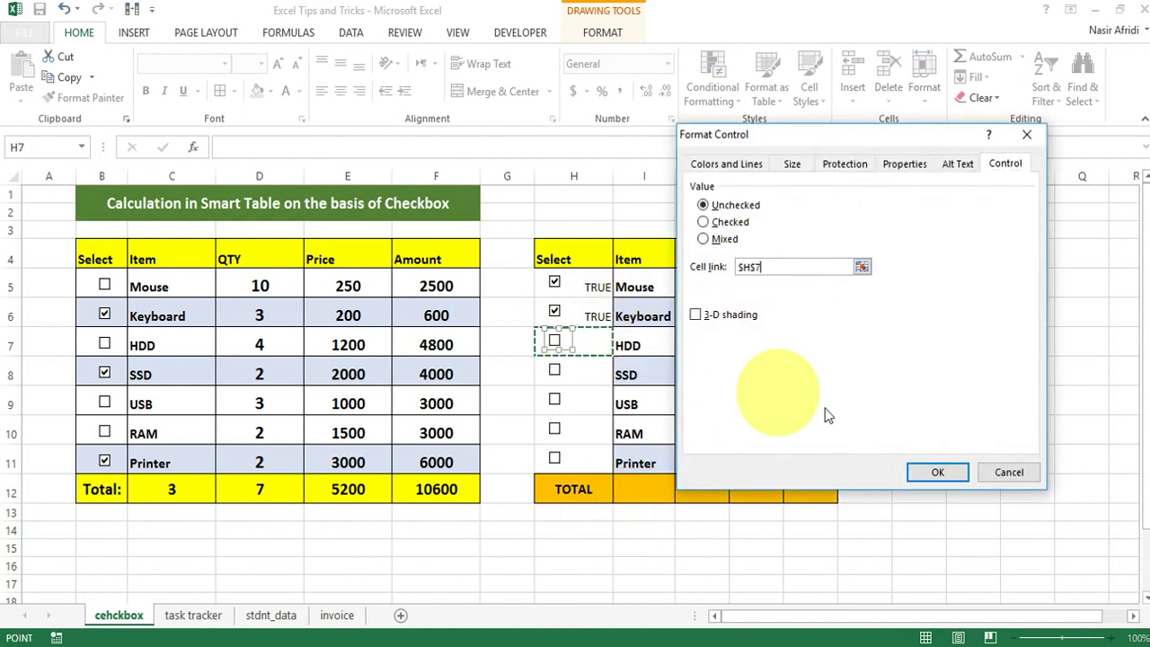
pyautogui.click(933, 473)
pyautogui.click(926, 460)
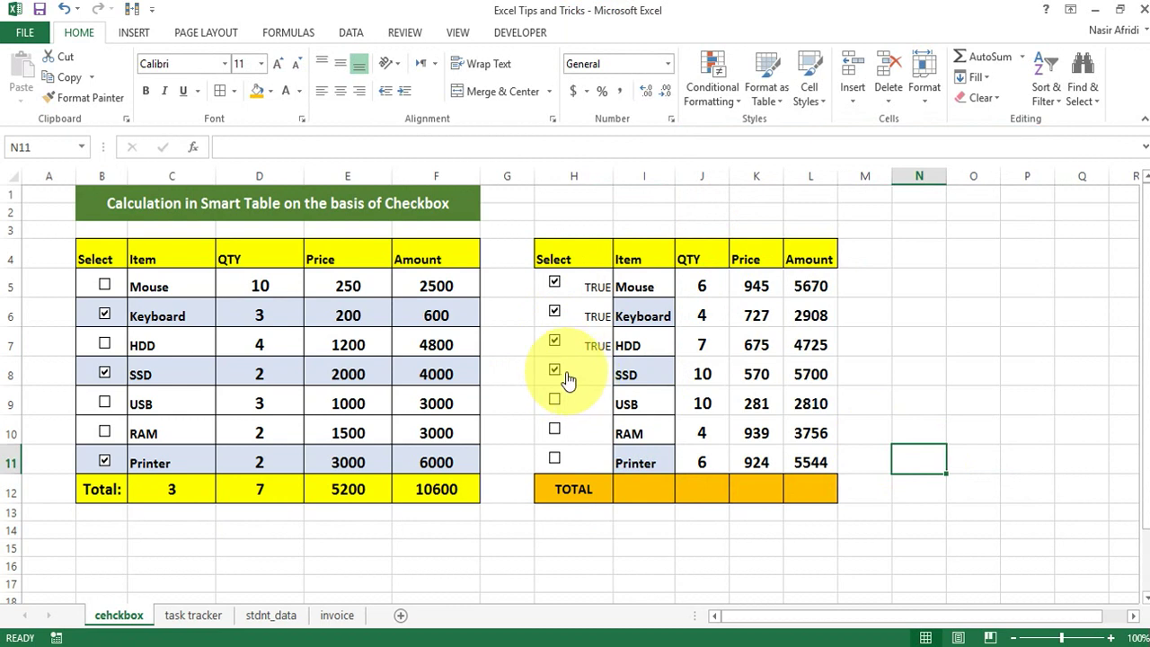
# Link the SSD checkbox to cell H8 through Format Control
pyautogui.keyDown('ctrl'); pyautogui.click(559, 371); pyautogui.keyUp('ctrl')
pyautogui.rightClick(564, 370)
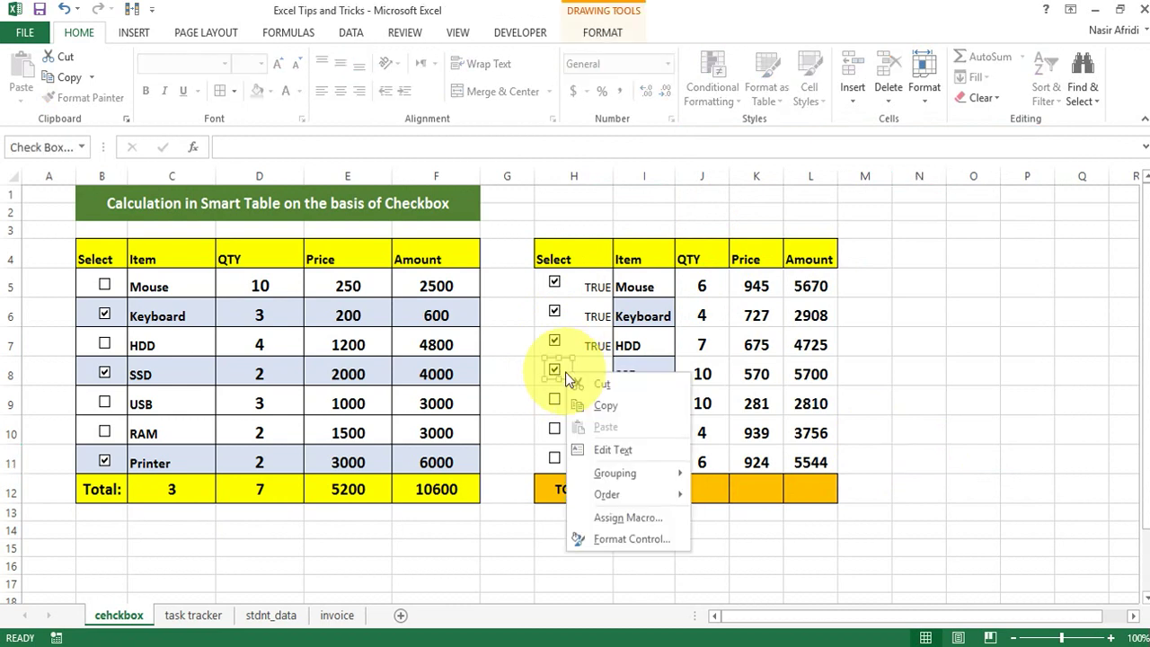
pyautogui.click(636, 539)
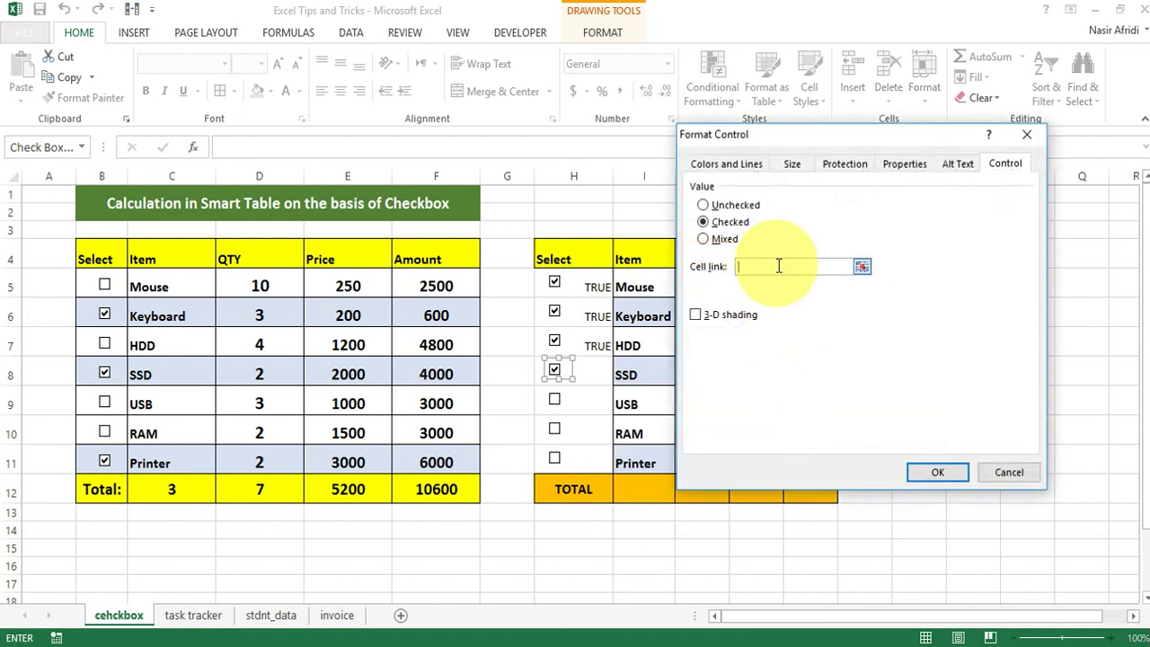
pyautogui.click(593, 378)
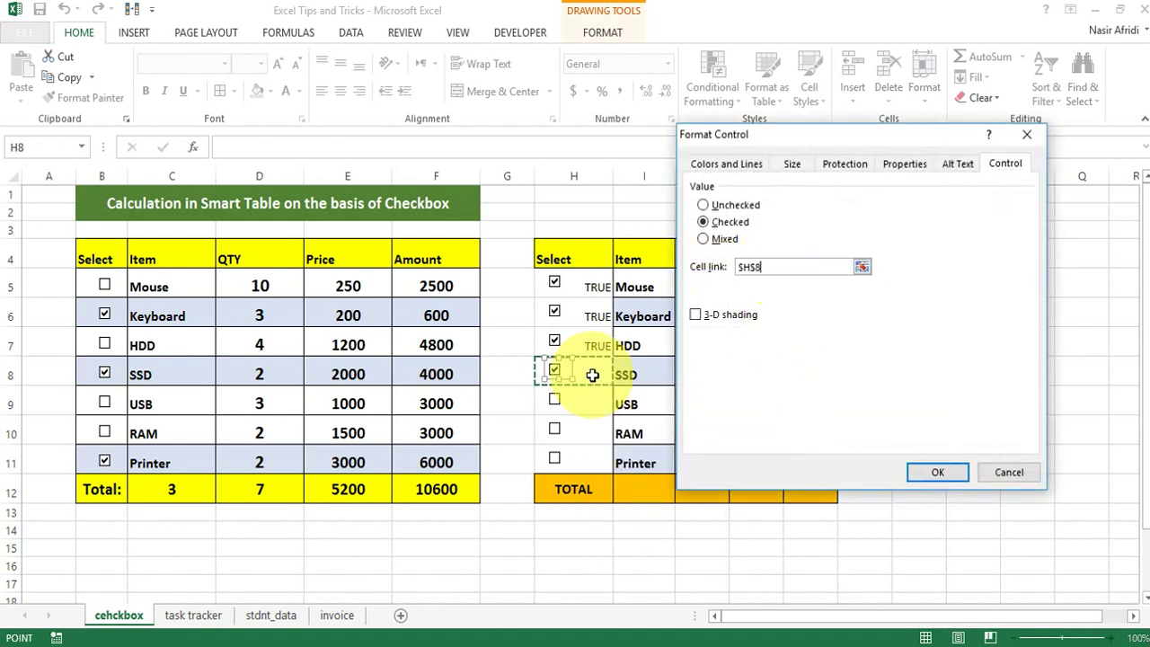
pyautogui.click(938, 471)
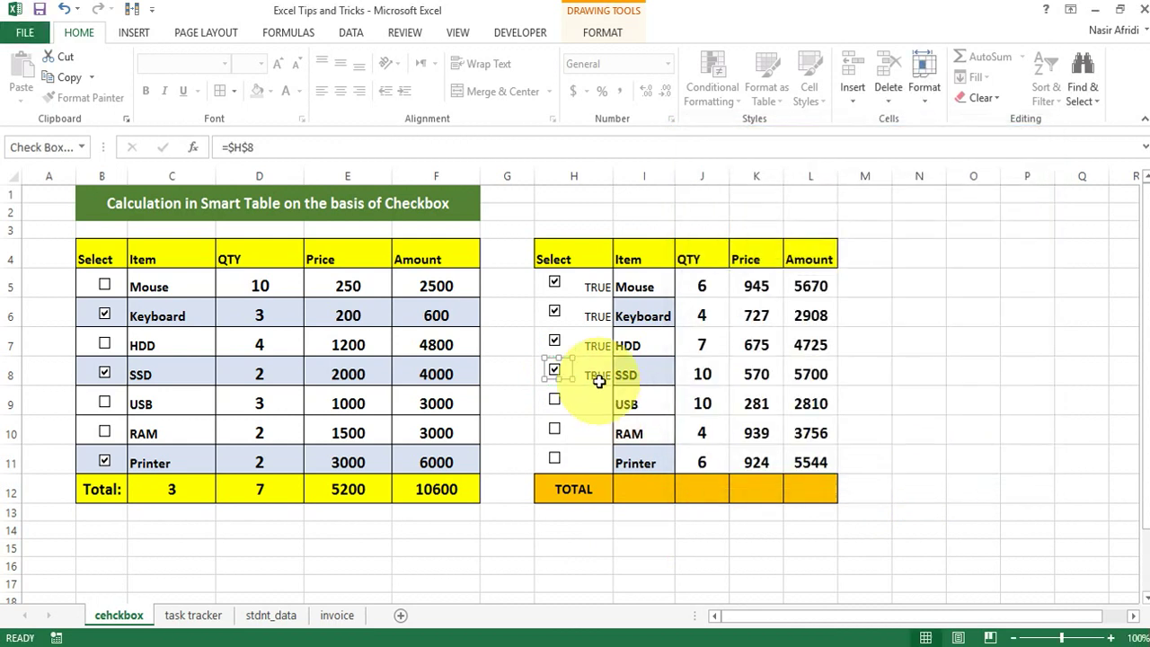
# Tick the USB and RAM checkboxes, then clear the checkbox selection
pyautogui.click(553, 401)
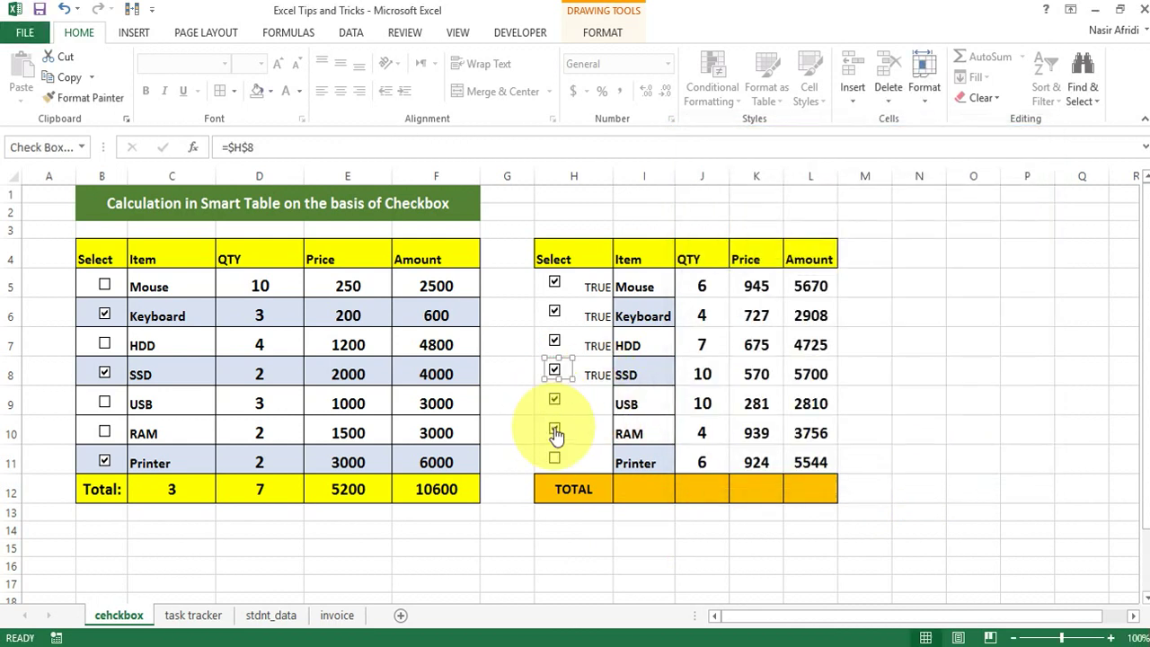
pyautogui.click(555, 432)
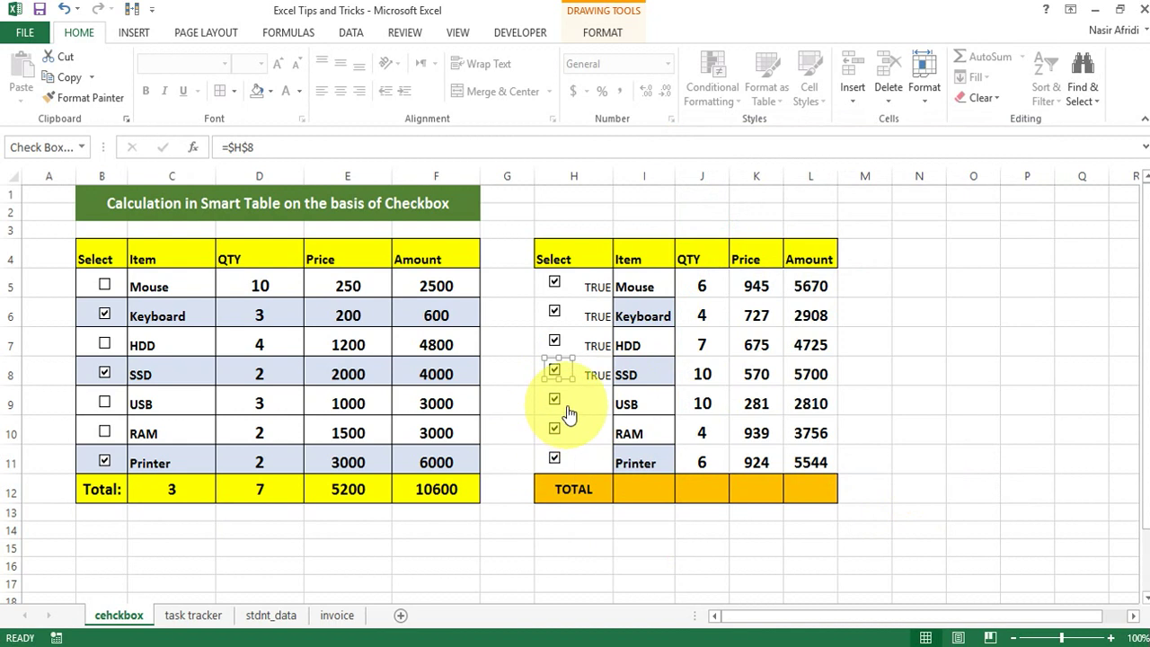
pyautogui.keyDown('ctrl'); pyautogui.click(567, 407); pyautogui.keyUp('ctrl')
pyautogui.rightClick(567, 406)
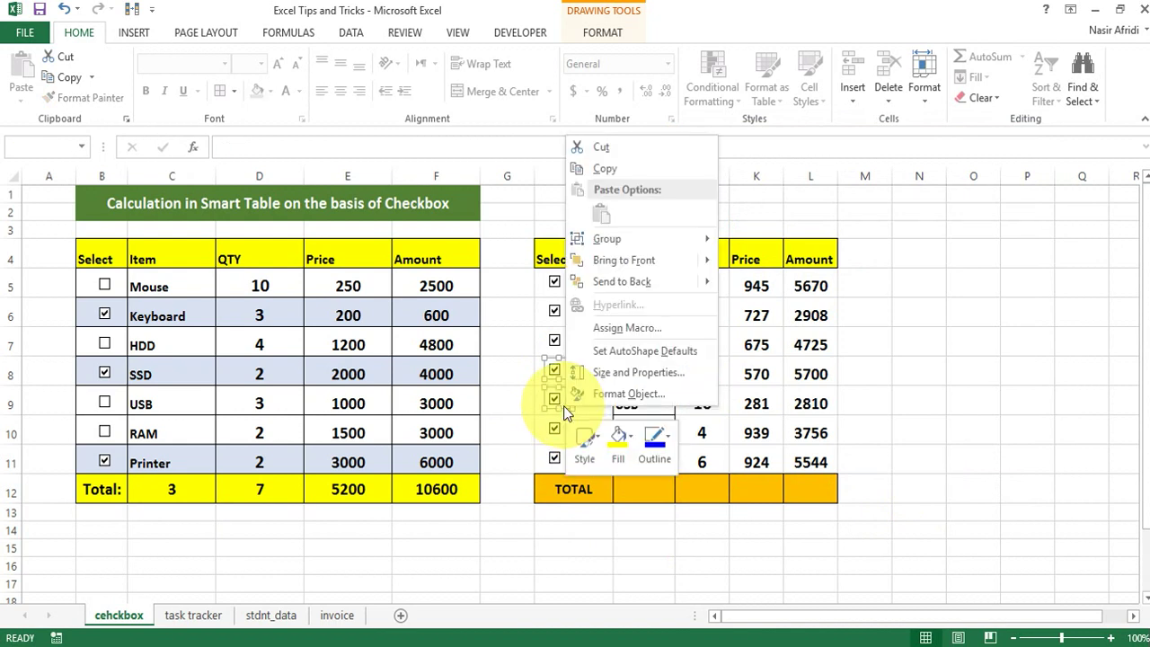
pyautogui.click(977, 362)
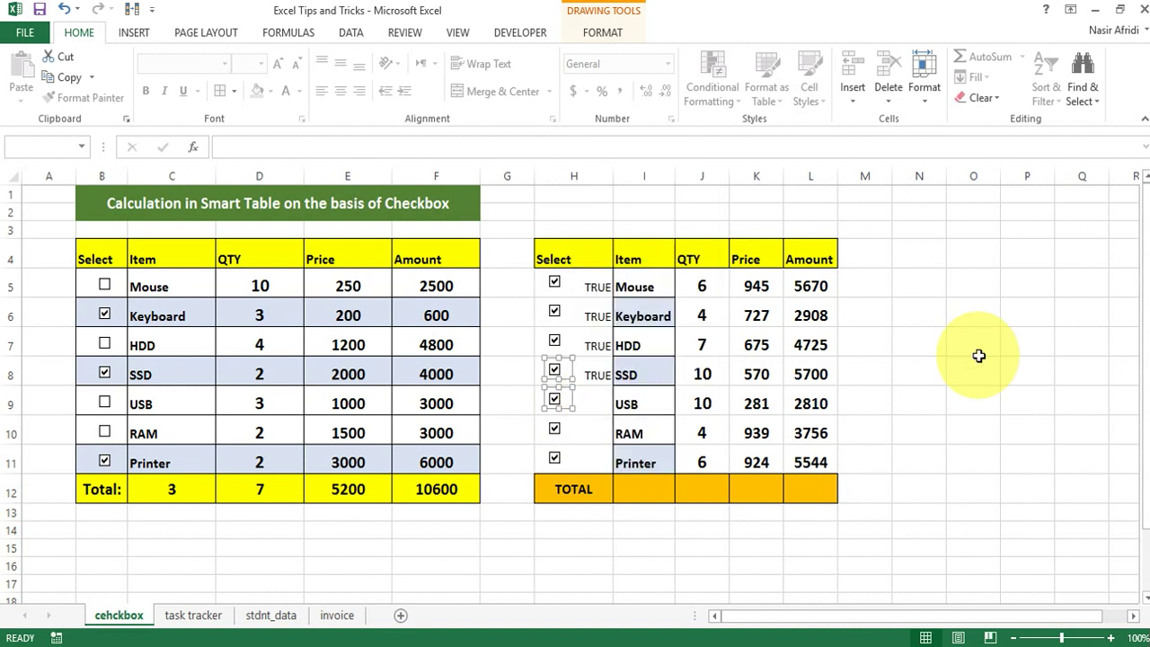
pyautogui.click(980, 358)
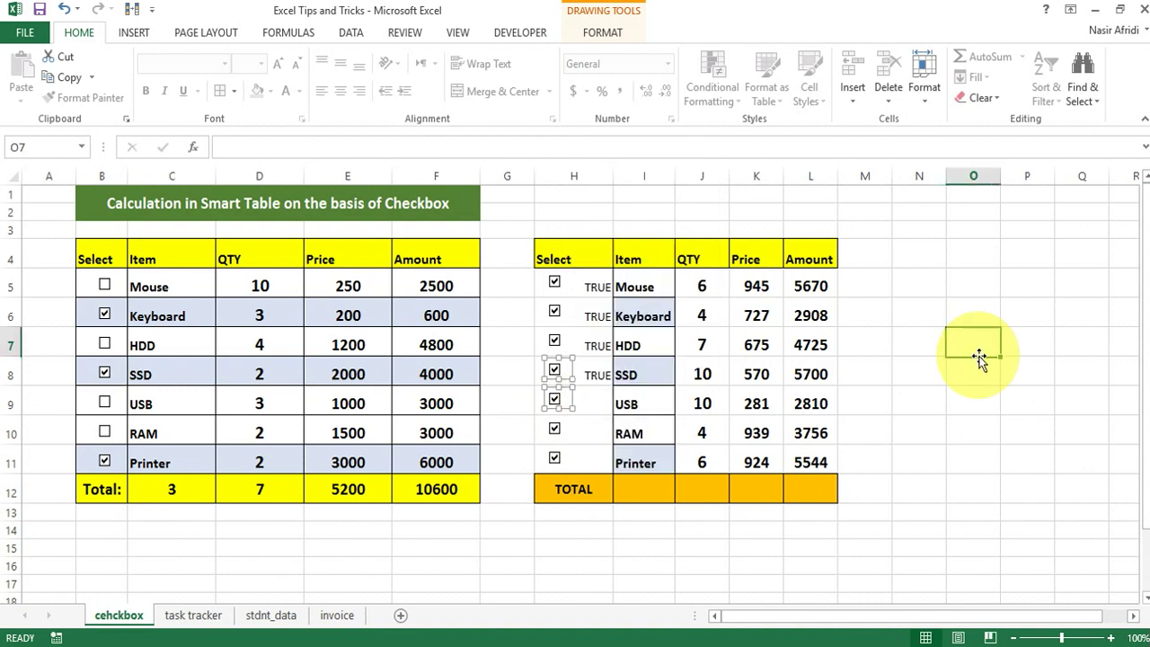
# Link the USB checkbox to cell H9 through Format Control
pyautogui.keyDown('ctrl'); pyautogui.click(566, 404); pyautogui.keyUp('ctrl')
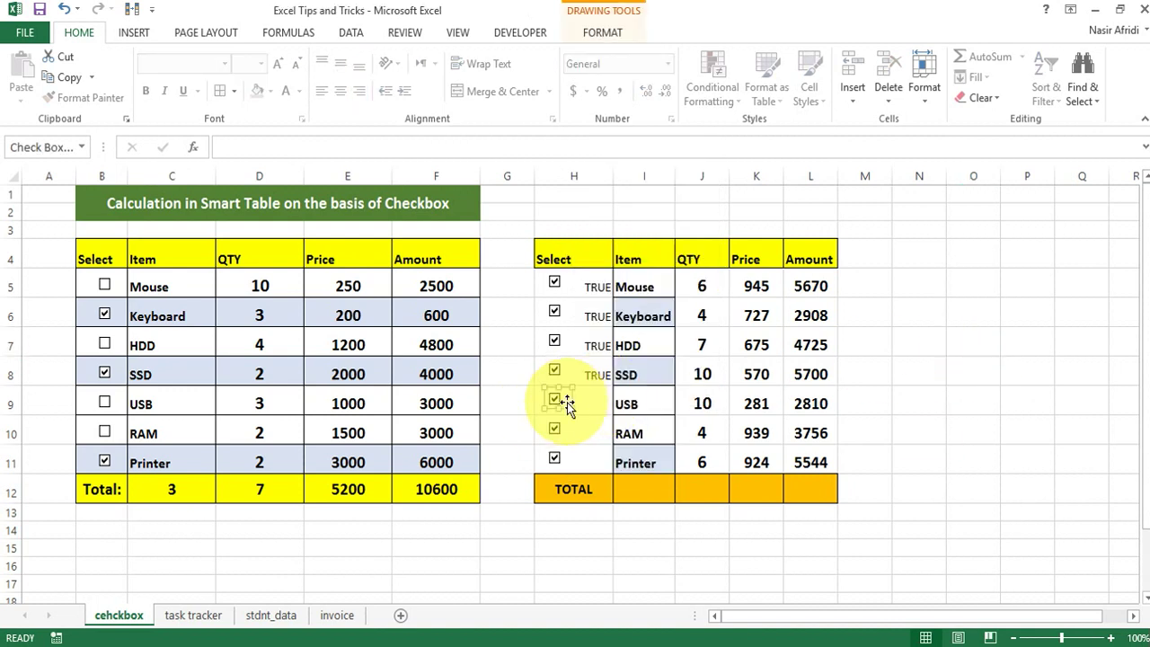
pyautogui.rightClick(566, 406)
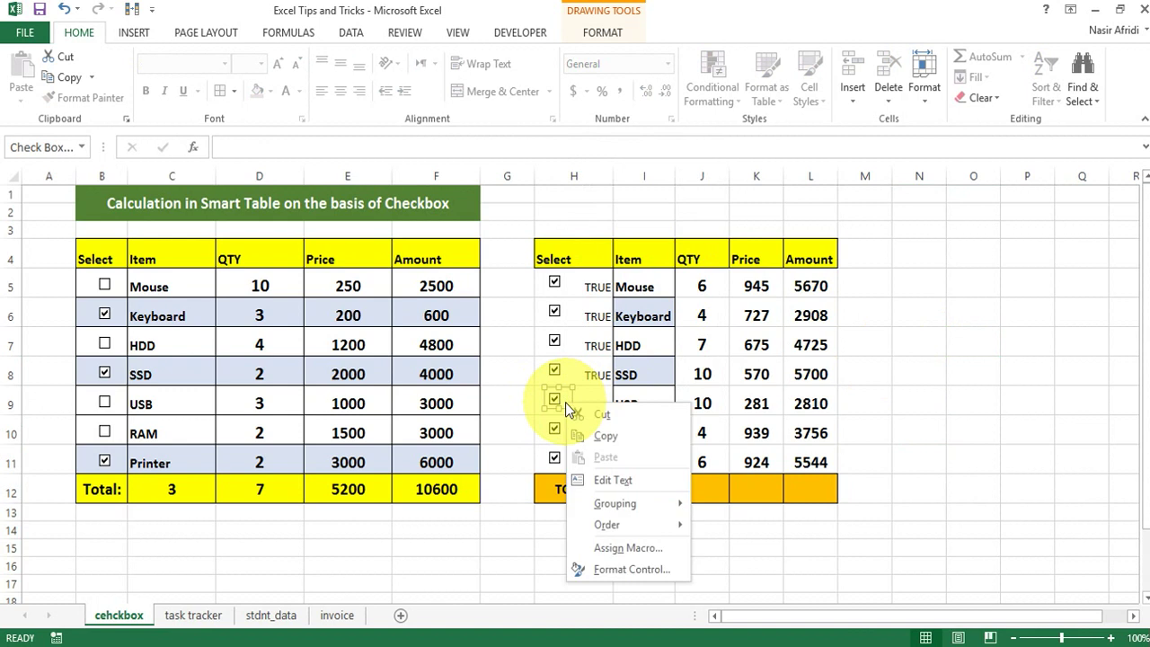
pyautogui.click(628, 568)
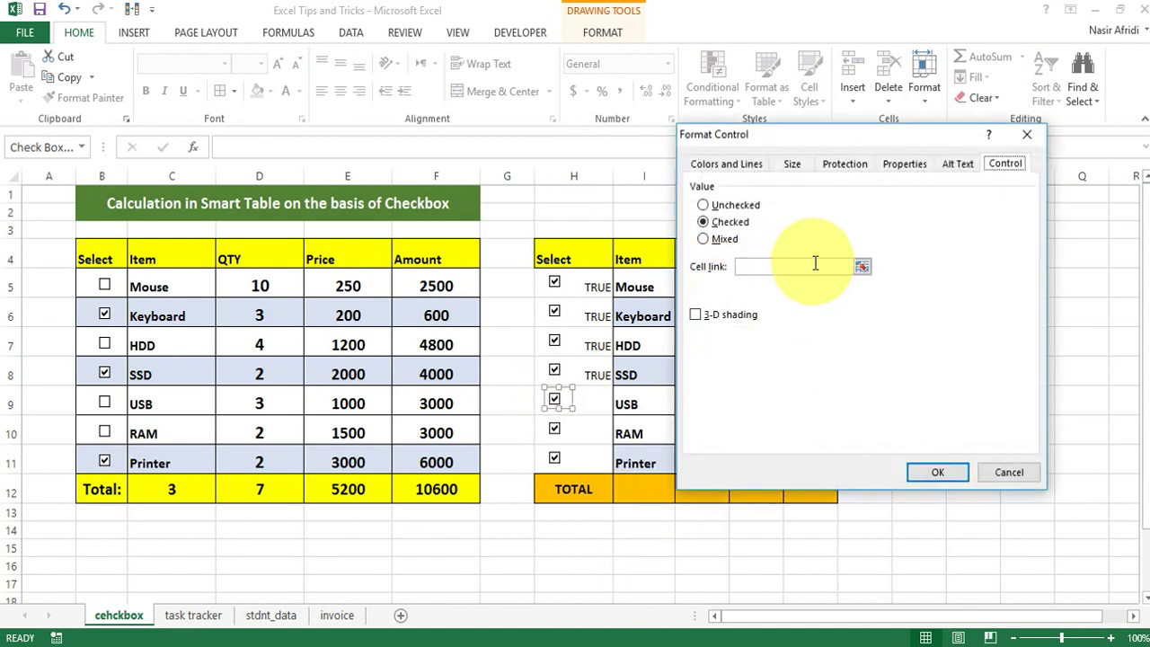
pyautogui.click(815, 265)
pyautogui.click(596, 403)
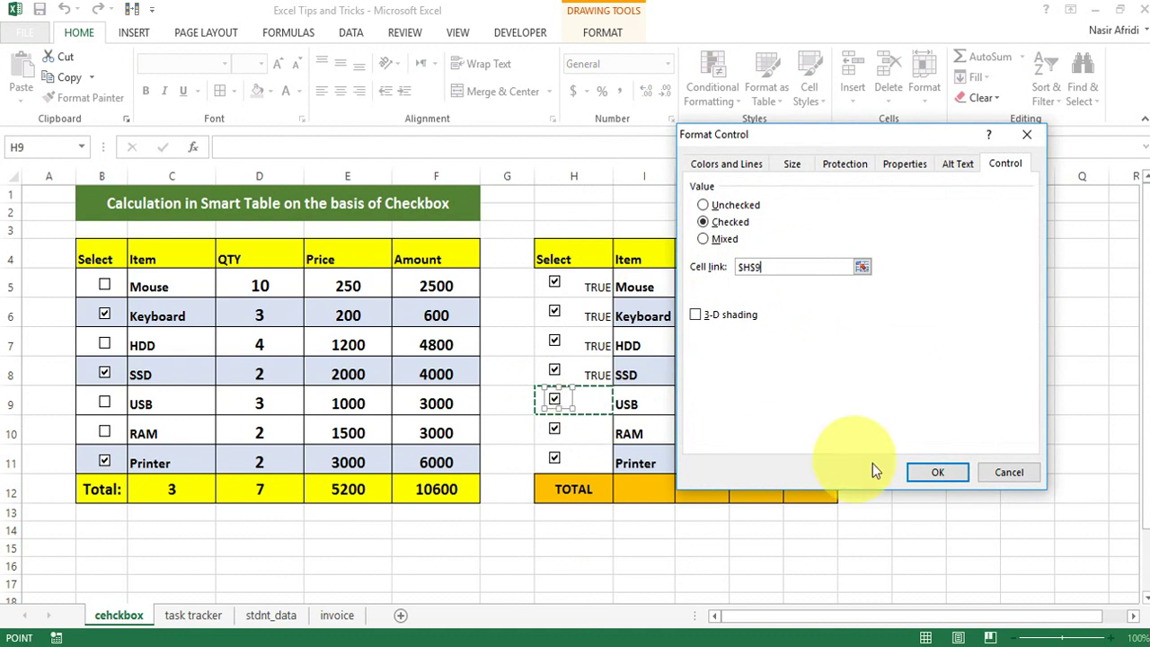
pyautogui.click(927, 473)
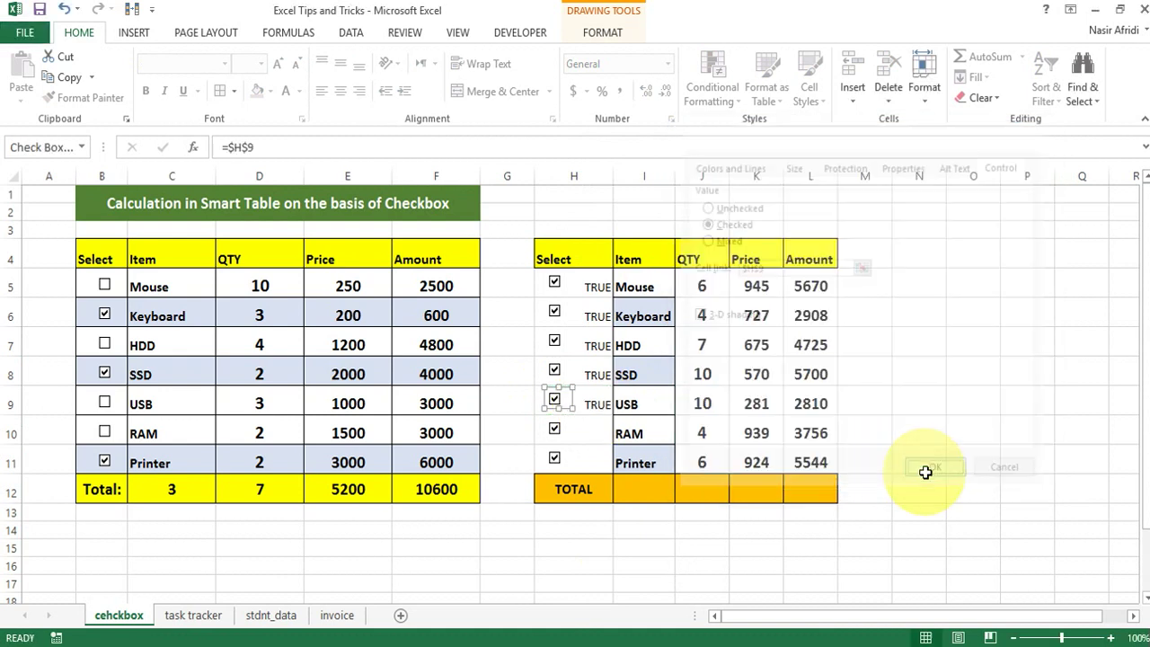
pyautogui.click(573, 437)
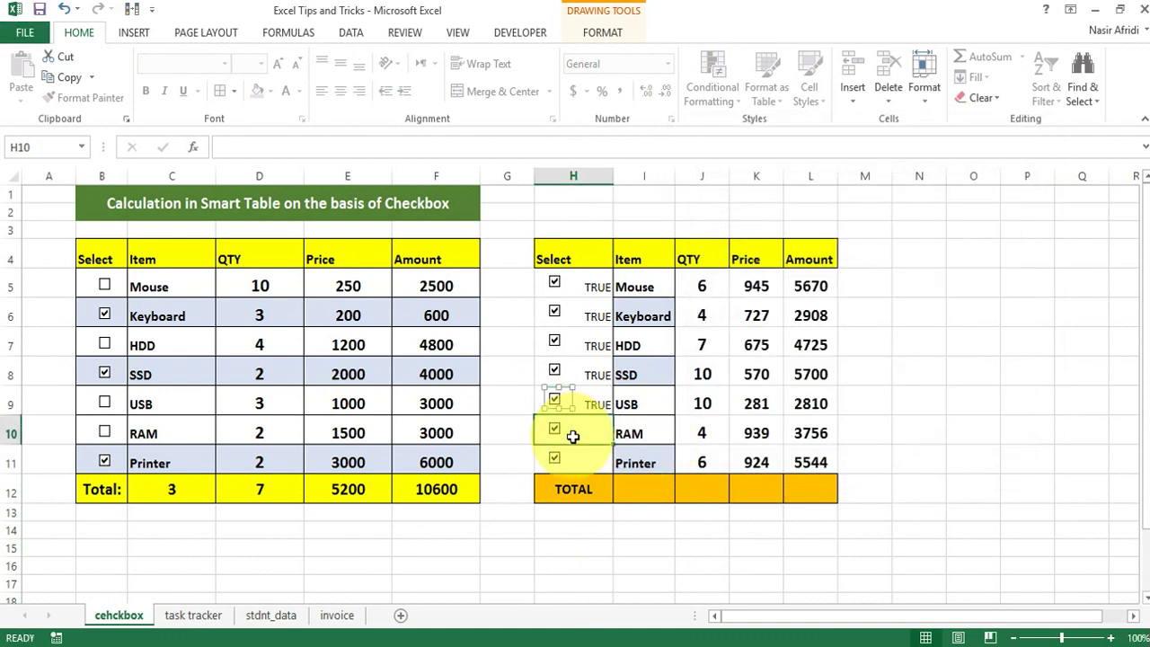
# Link the RAM checkbox to cell H10 through Format Control
pyautogui.rightClick(573, 437)
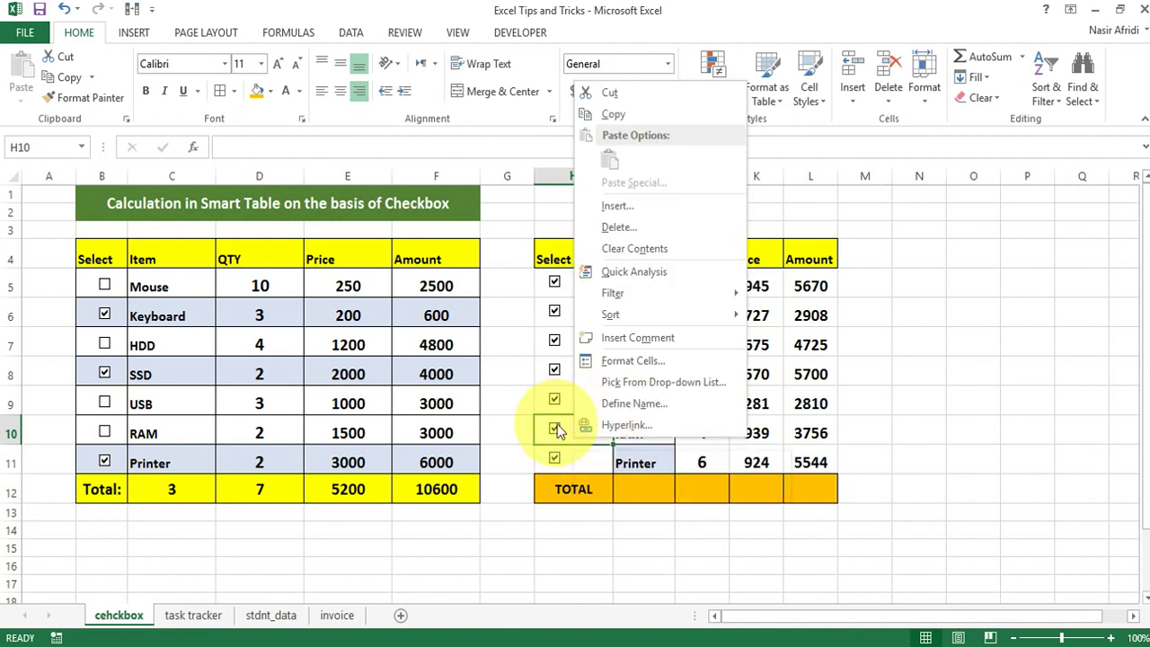
pyautogui.press('Escape')
pyautogui.keyDown('ctrl'); pyautogui.click(557, 426); pyautogui.keyUp('ctrl')
pyautogui.rightClick(557, 424)
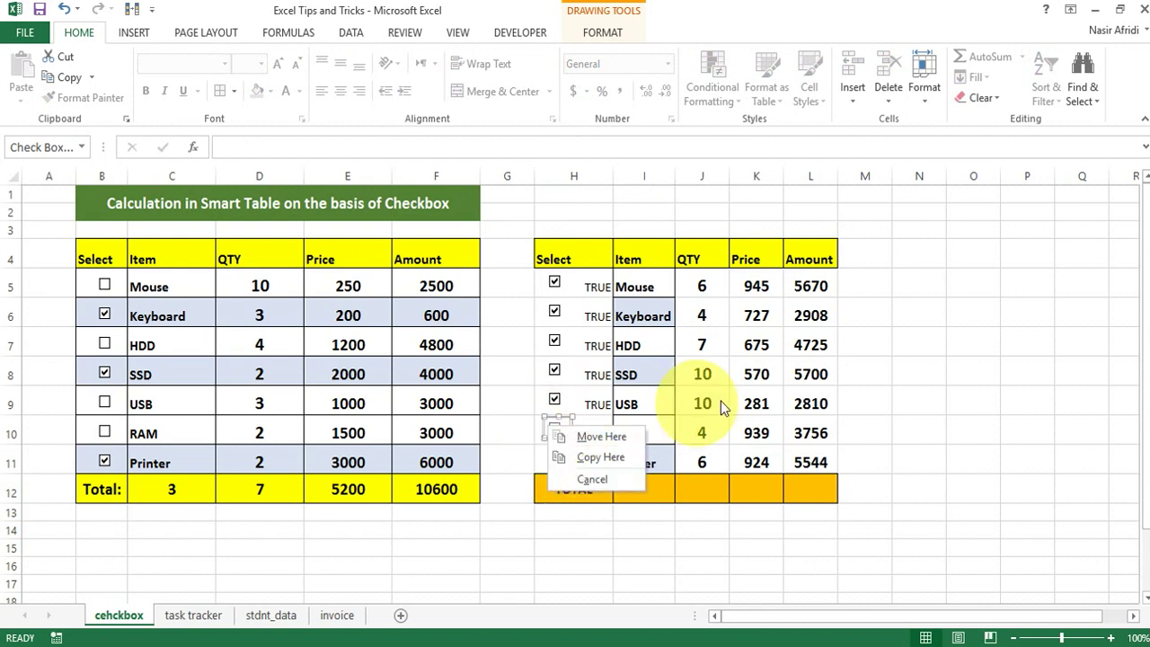
pyautogui.click(973, 400)
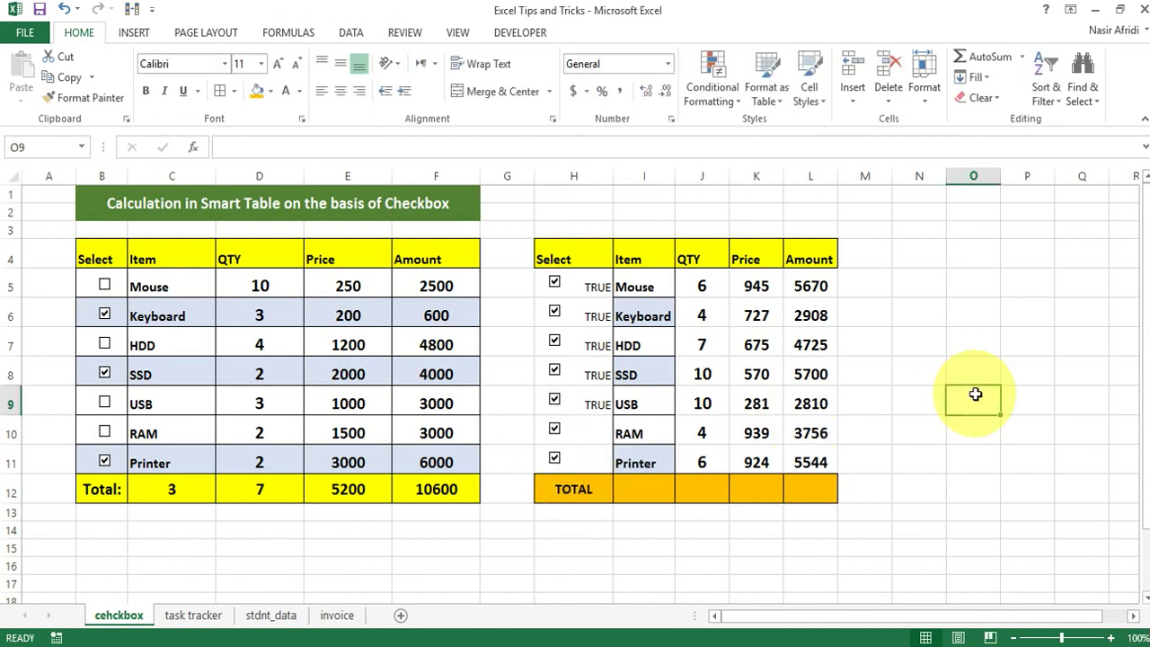
pyautogui.keyDown('ctrl'); pyautogui.click(562, 434); pyautogui.keyUp('ctrl')
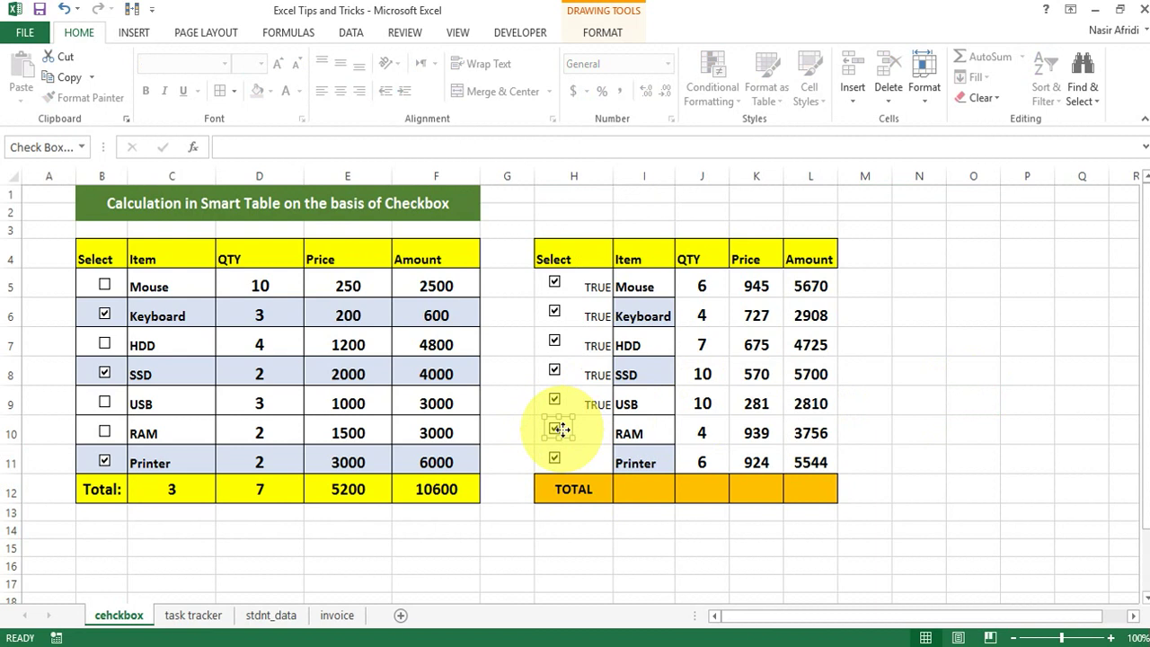
pyautogui.rightClick(561, 430)
pyautogui.click(639, 598)
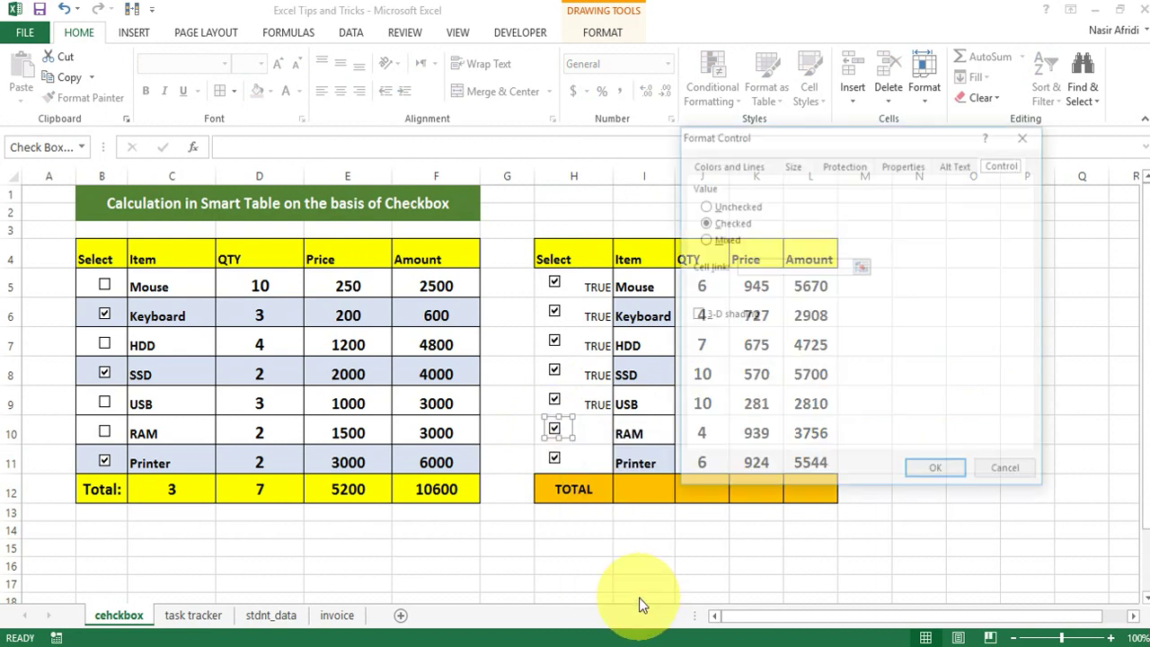
pyautogui.click(796, 267)
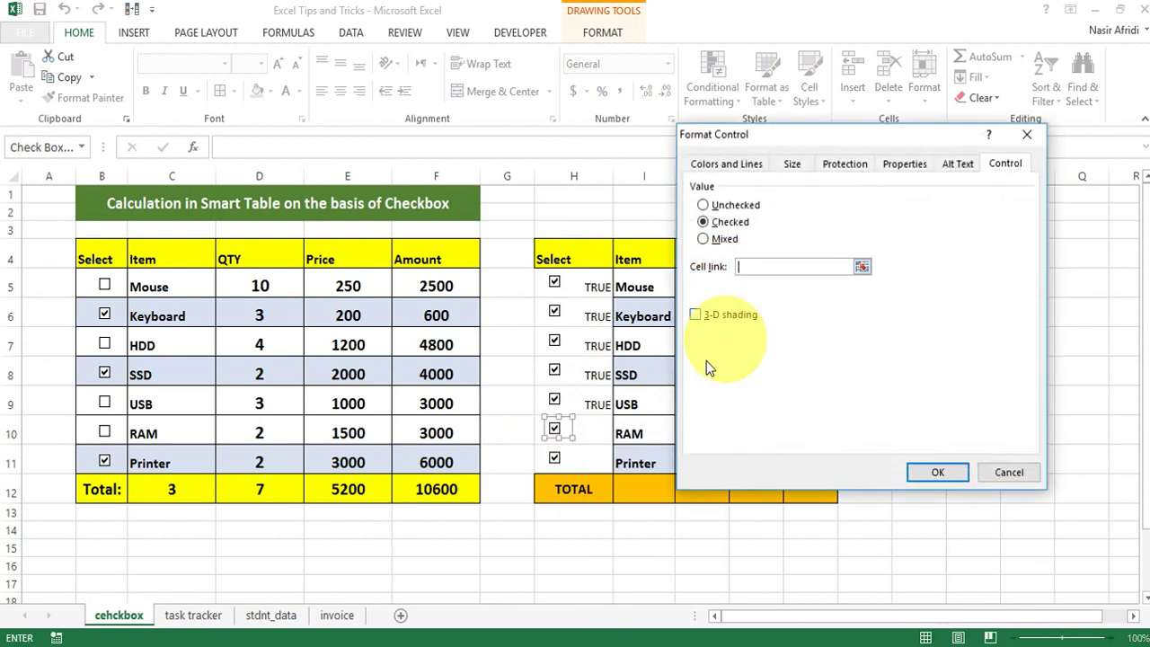
pyautogui.click(593, 431)
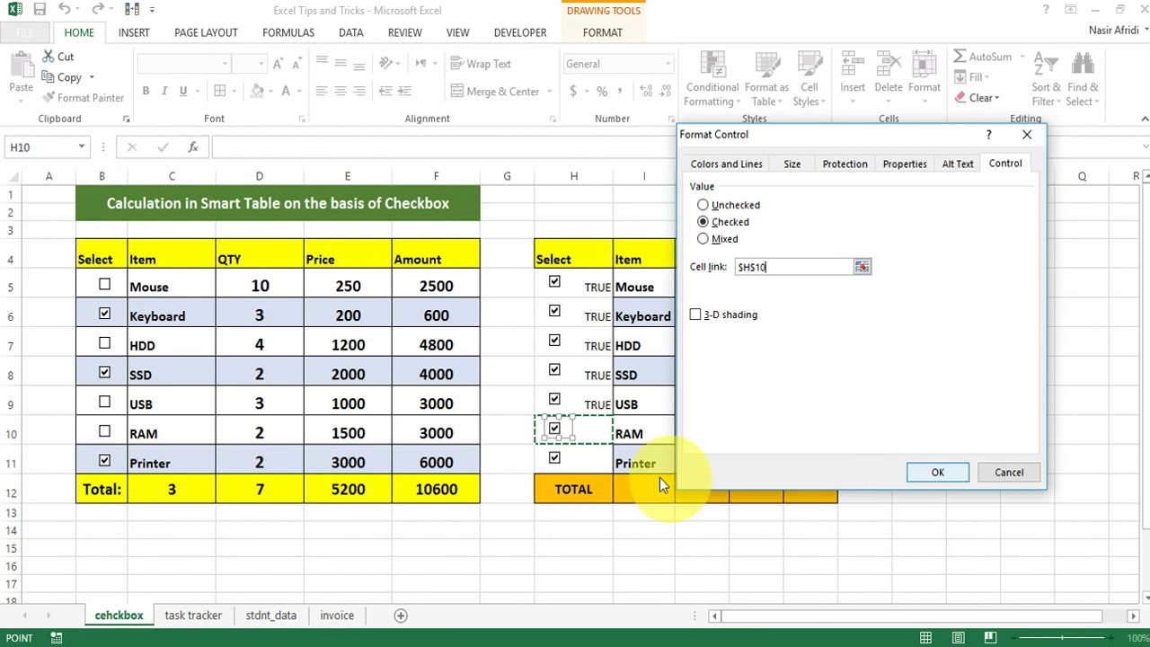
pyautogui.click(925, 472)
pyautogui.click(919, 465)
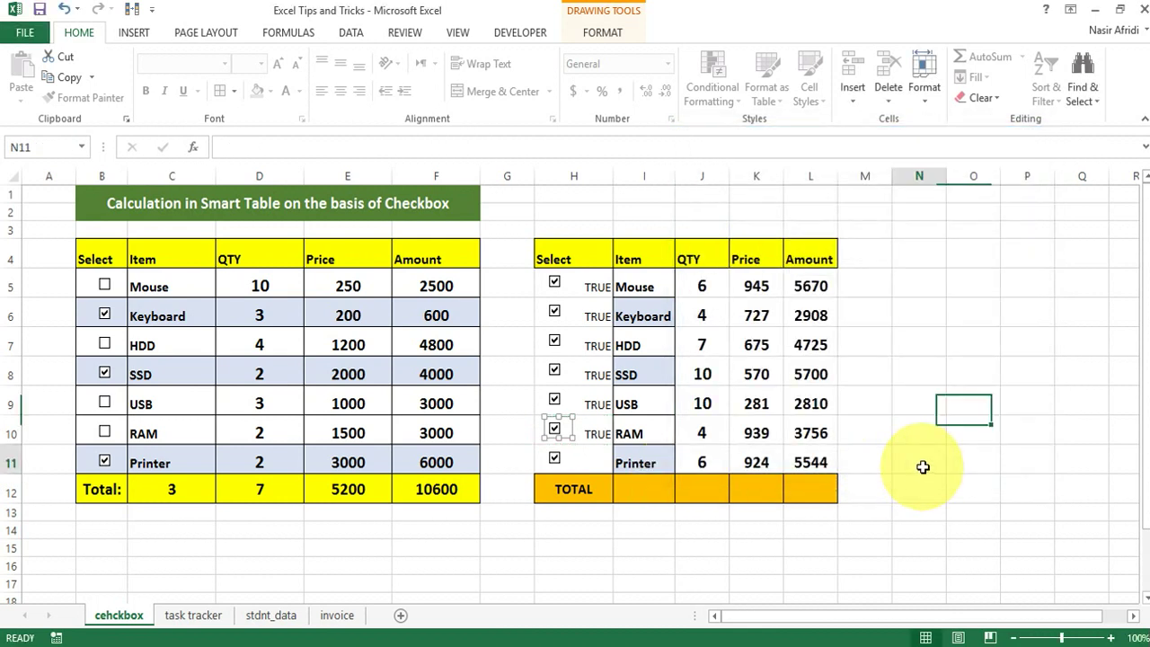
# Link the Printer checkbox to cell H11 through Format Control
pyautogui.keyDown('ctrl'); pyautogui.click(562, 463); pyautogui.keyUp('ctrl')
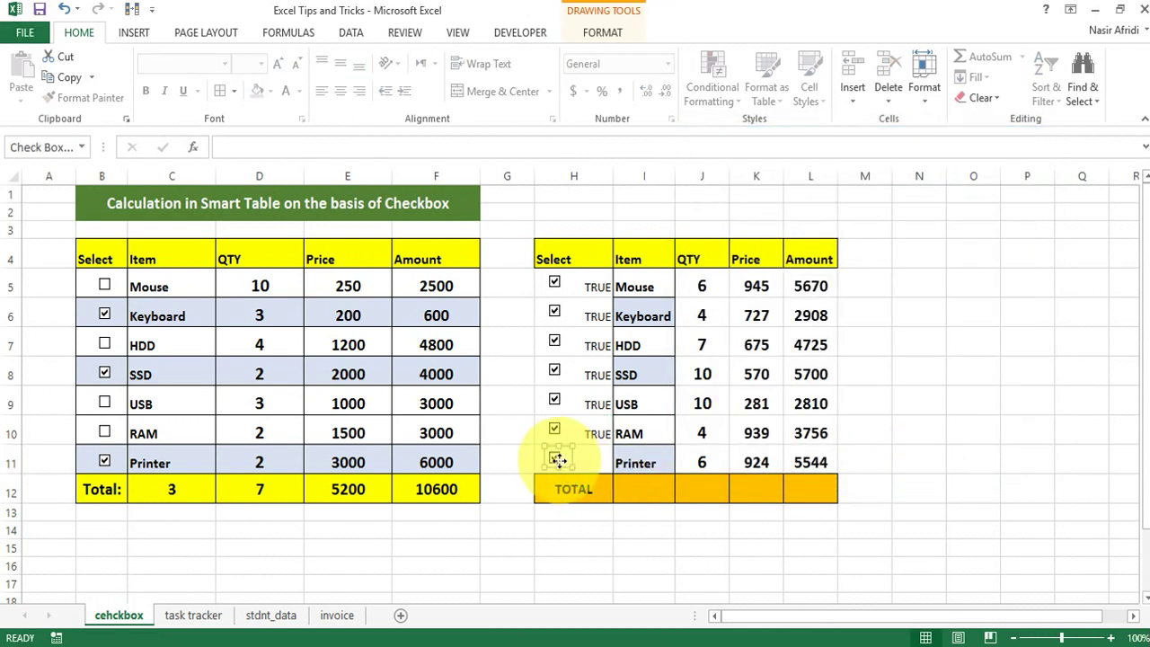
pyautogui.rightClick(558, 460)
pyautogui.click(624, 628)
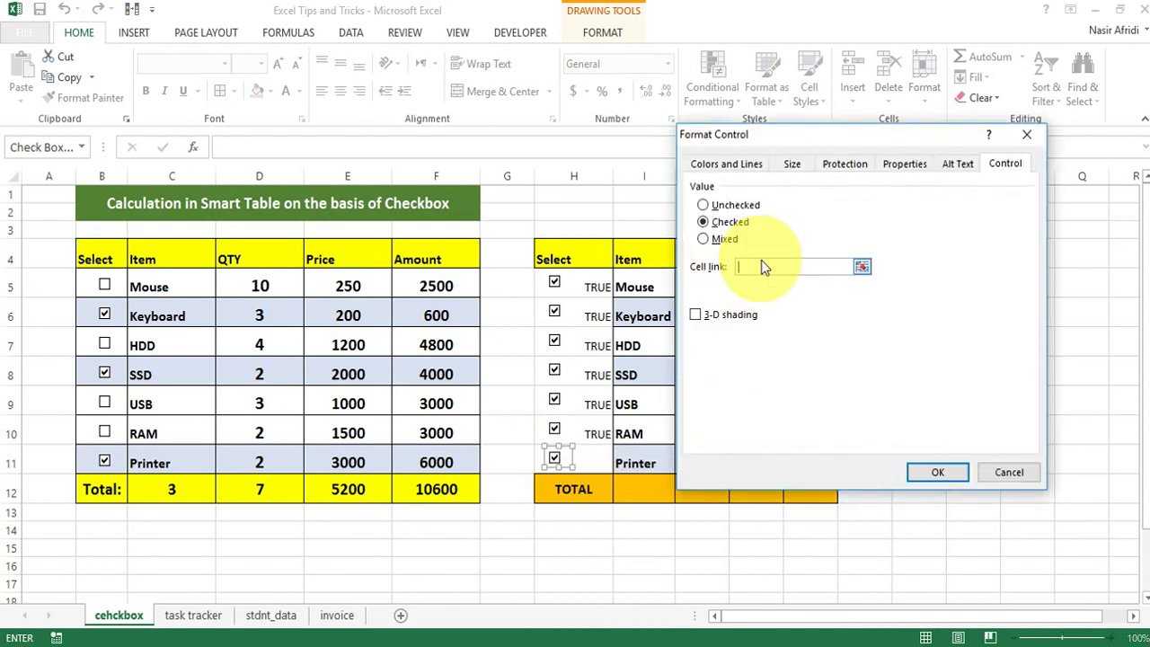
pyautogui.click(588, 459)
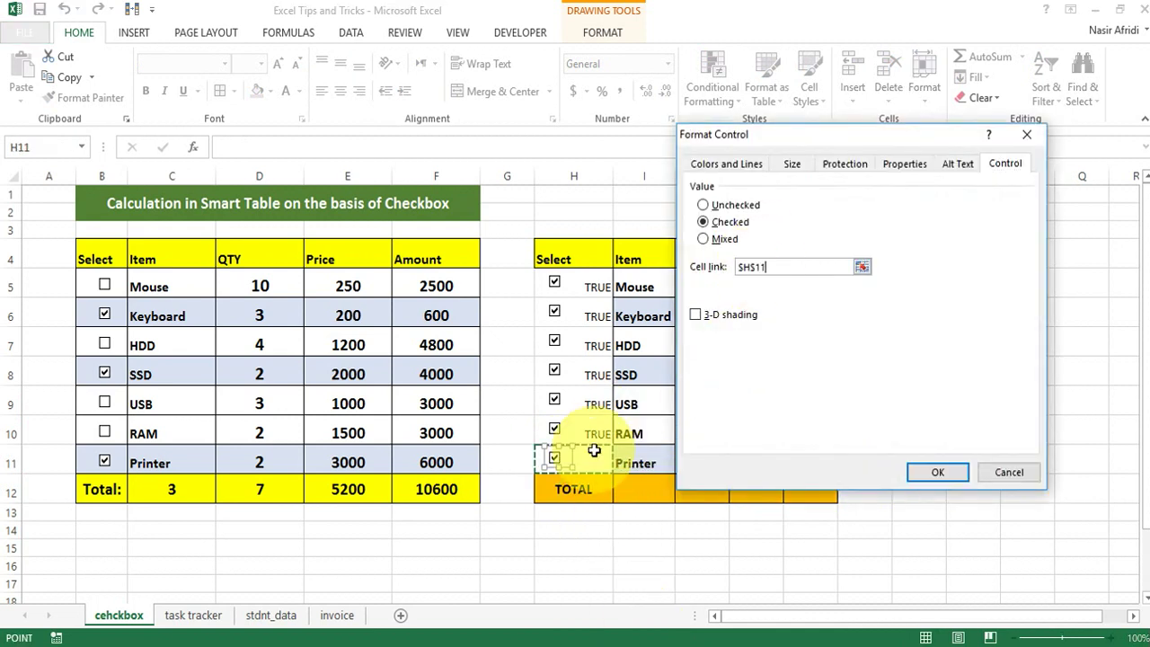
pyautogui.click(934, 473)
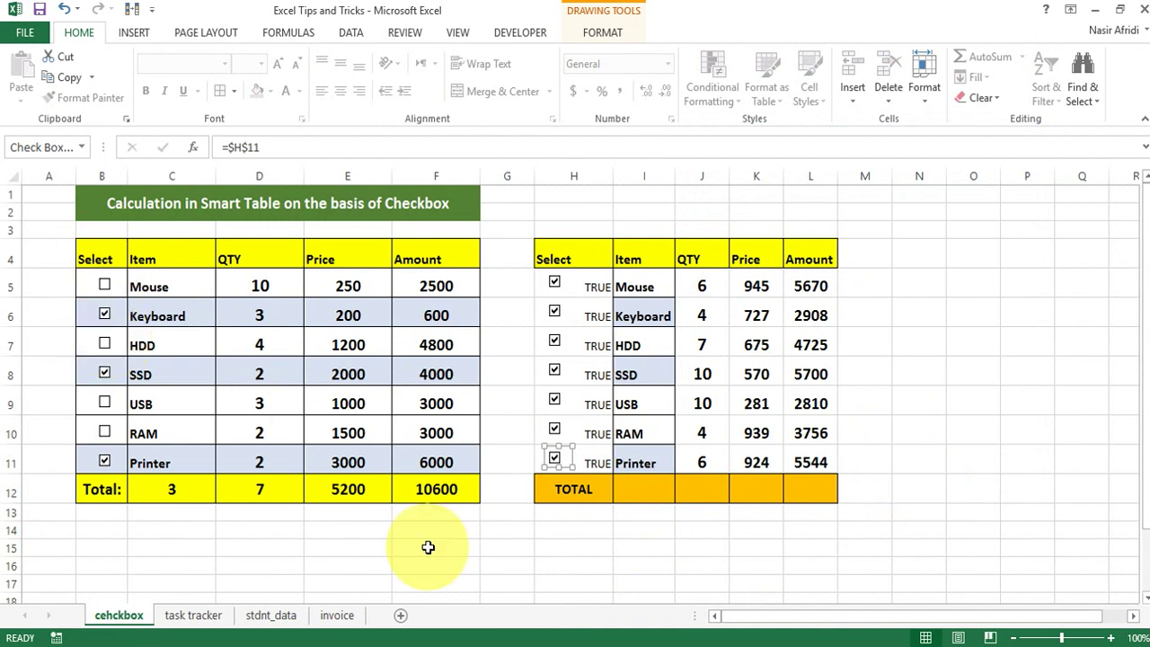
# Enter =COUNTIF(H5:H11,"TRUE") in I12 to count ticked boxes (7), and centre it
pyautogui.click(592, 554)
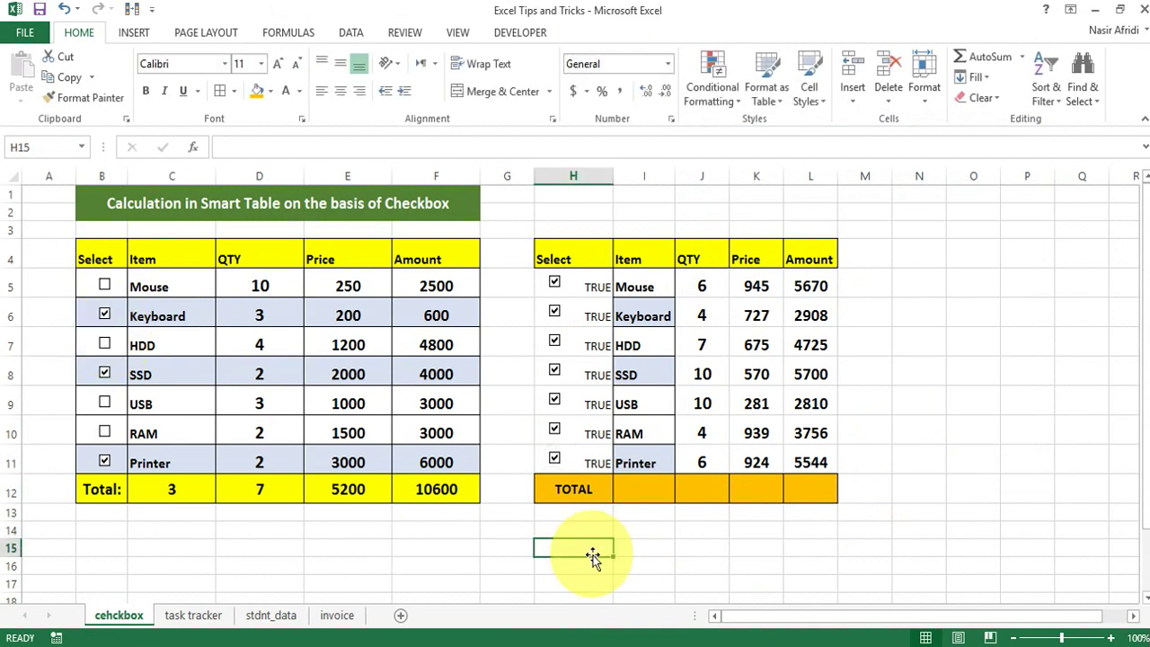
pyautogui.click(632, 489)
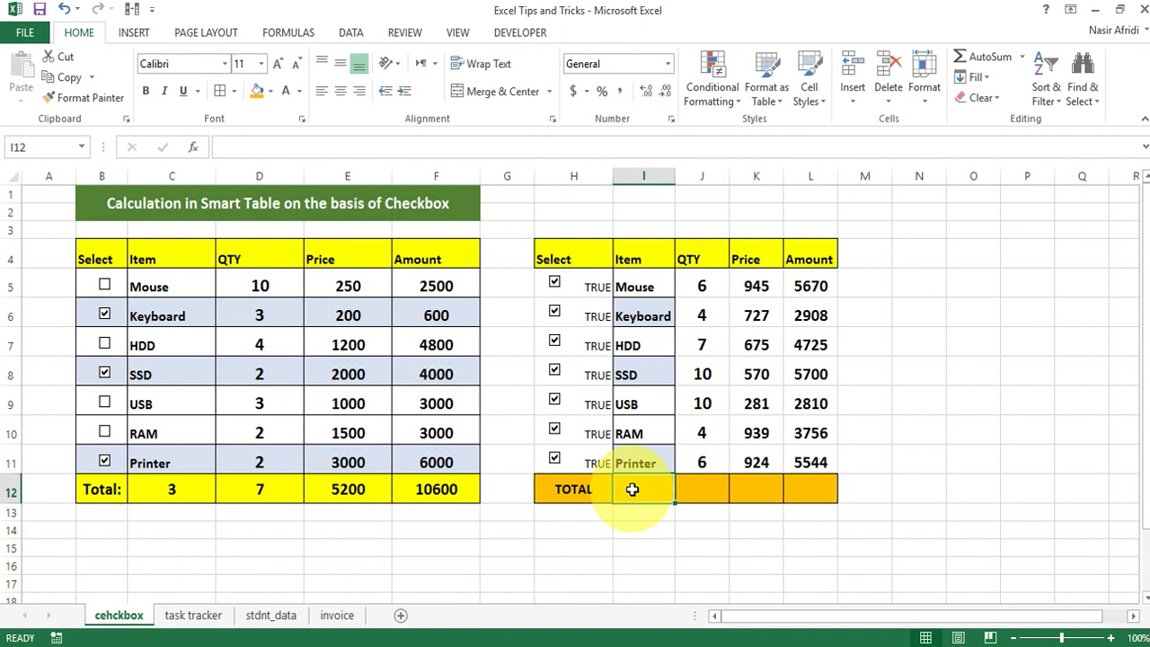
pyautogui.write('=')
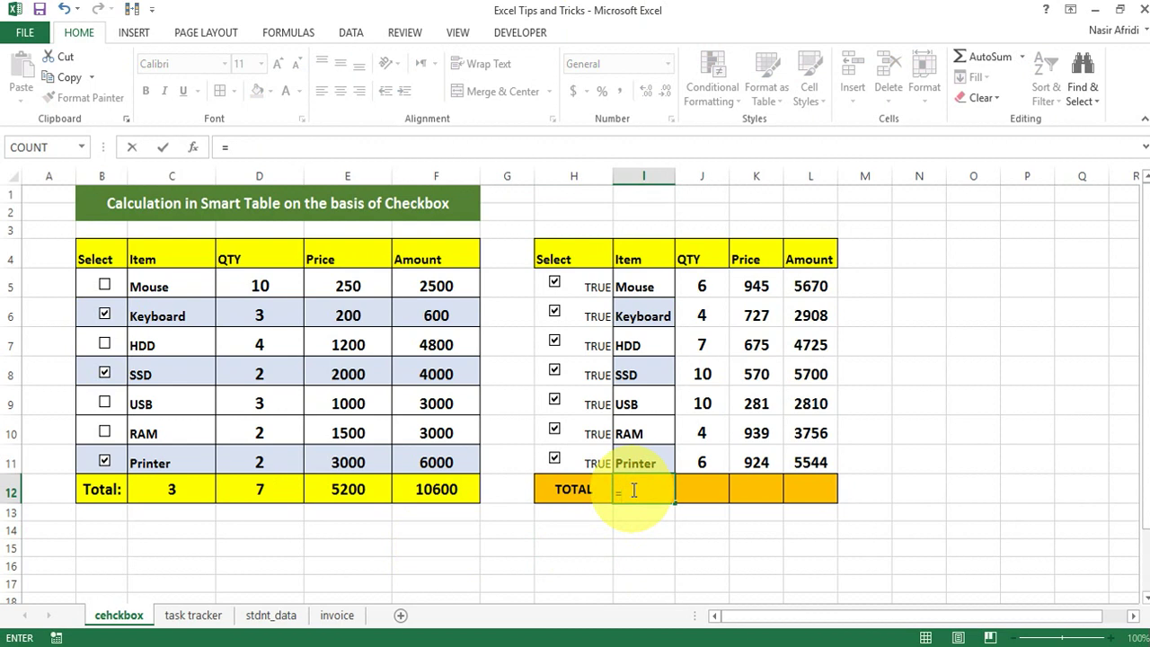
pyautogui.write('COUNTIF(')
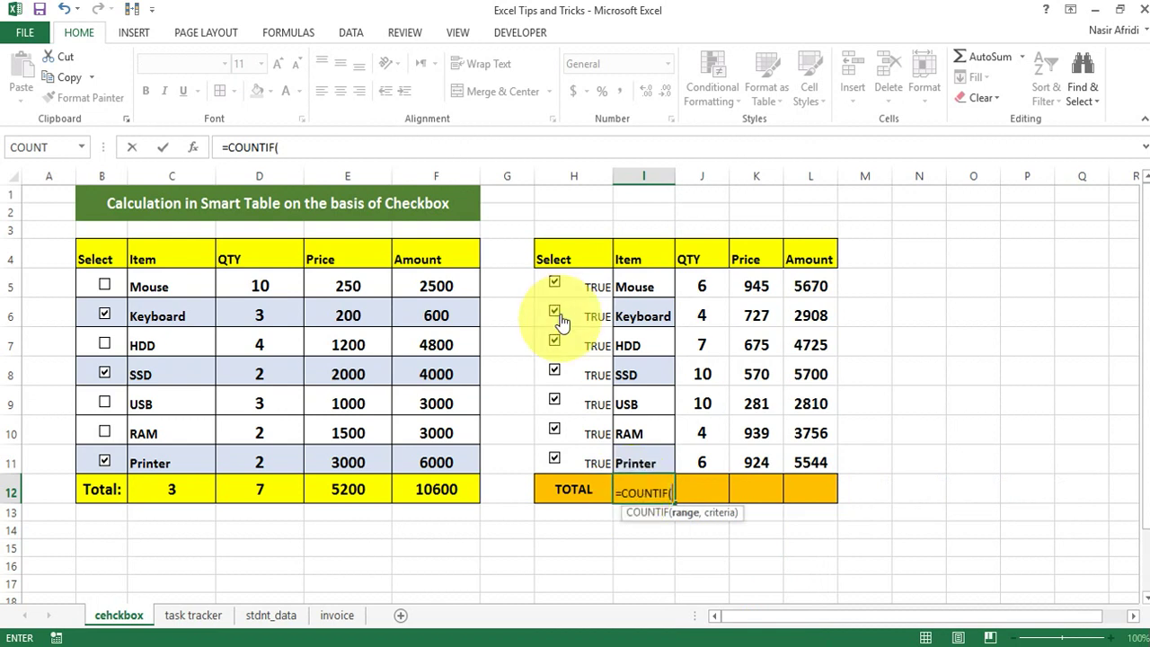
pyautogui.moveTo(580, 273); pyautogui.dragTo(581, 465)
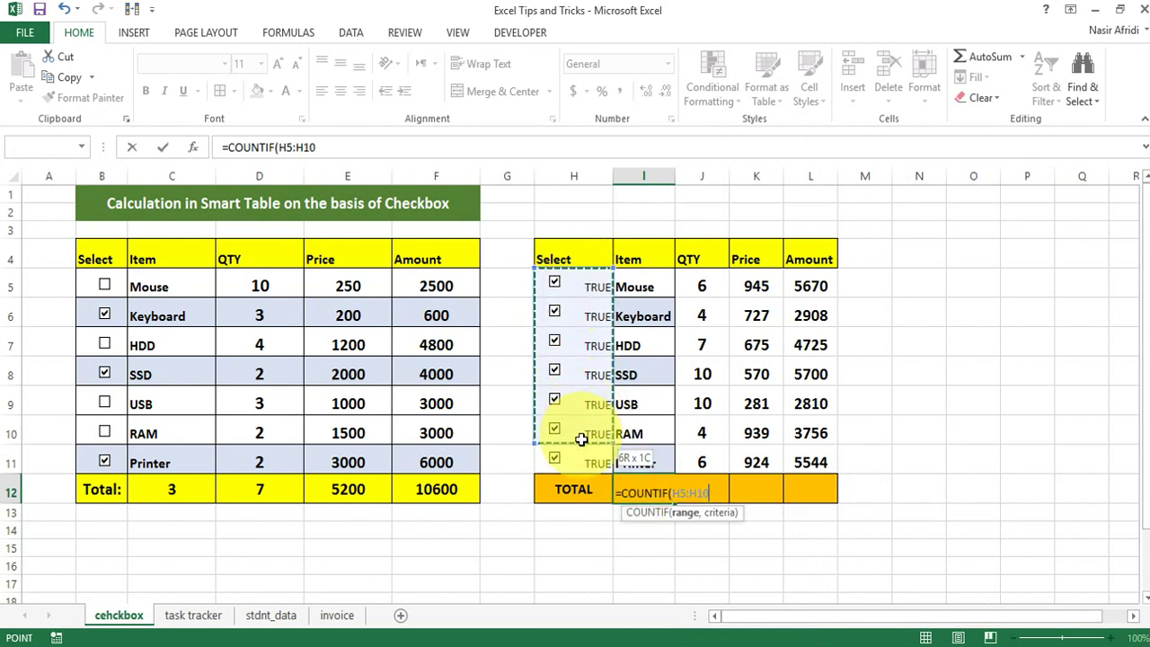
pyautogui.write(',')
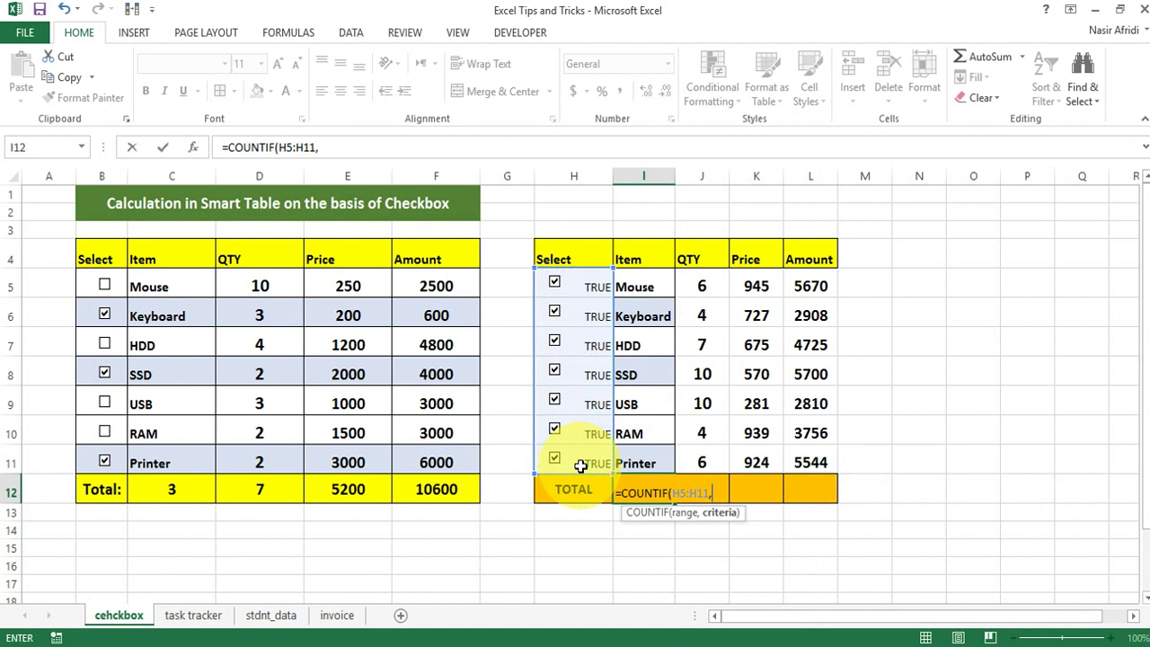
pyautogui.write('"TRUE')
pyautogui.press('Return')
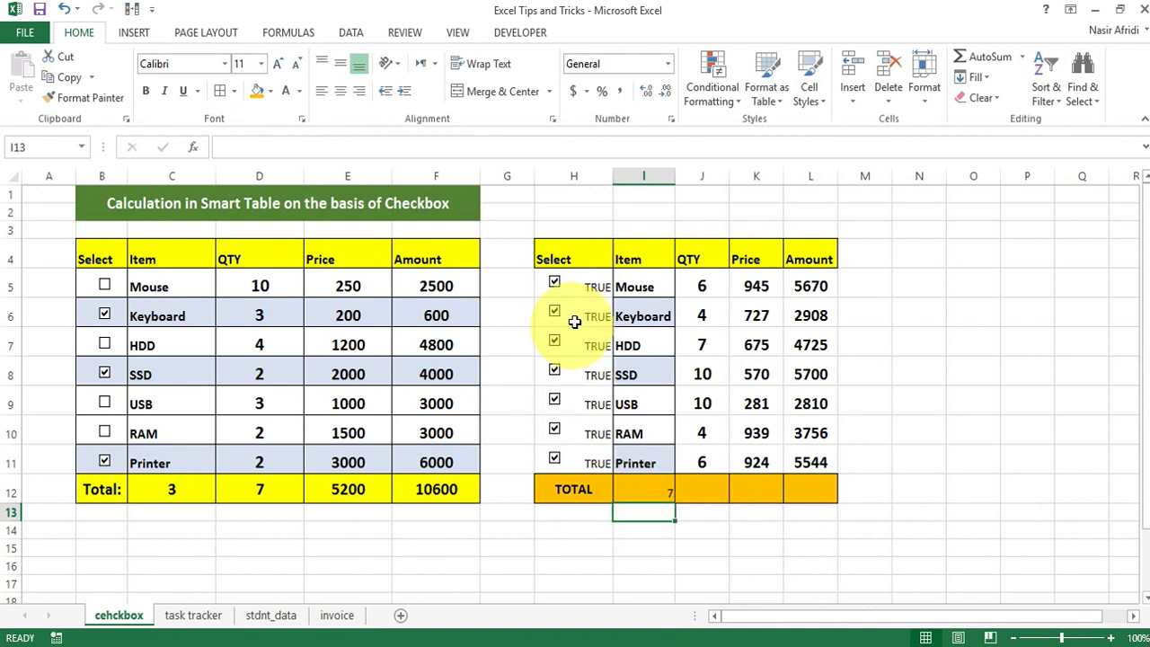
pyautogui.click(648, 492)
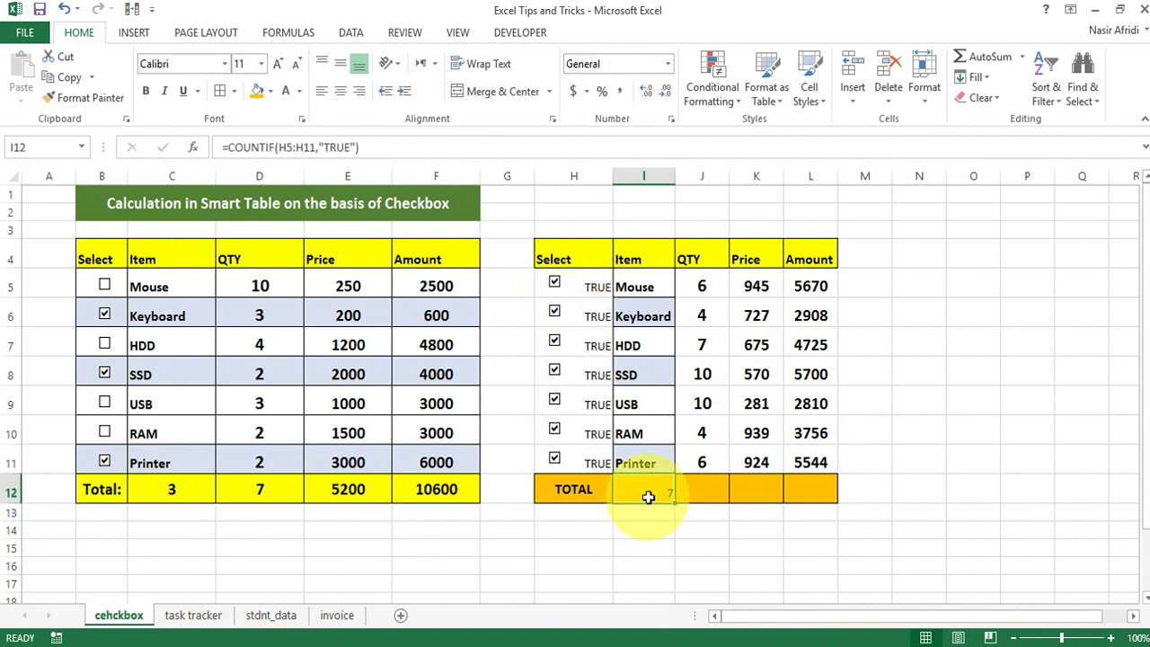
pyautogui.click(341, 93)
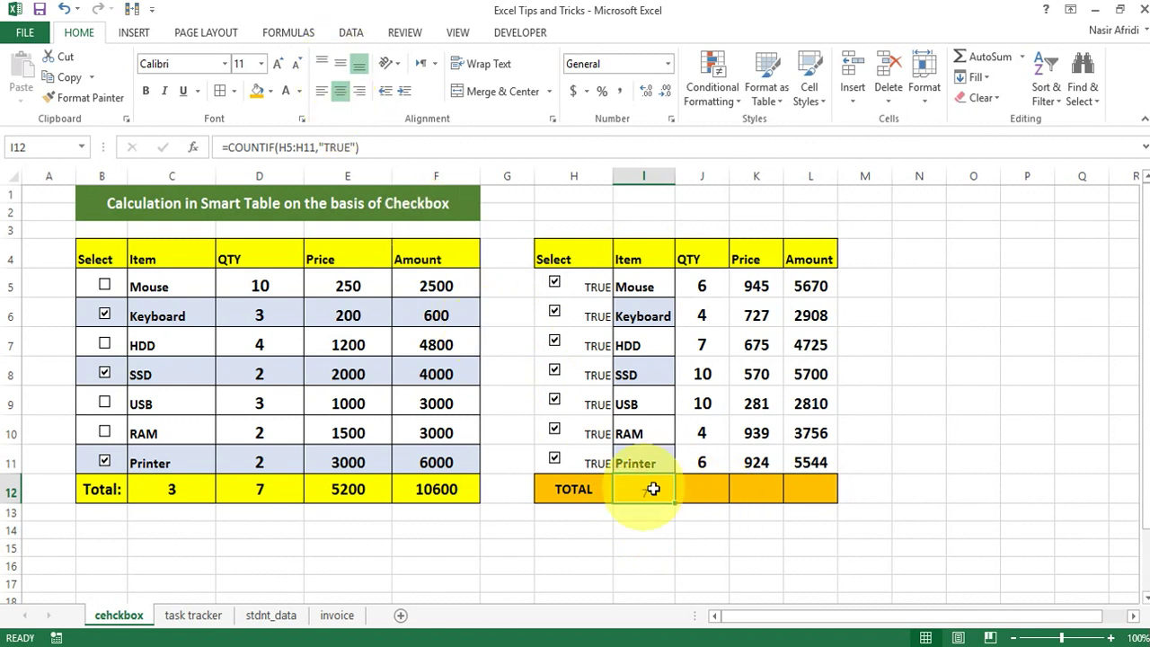
# Make the TOTAL row I12:L12 bold, middle-aligned and horizontally centred
pyautogui.moveTo(653, 489); pyautogui.dragTo(811, 498)
pyautogui.click(340, 64)
pyautogui.click(342, 93)
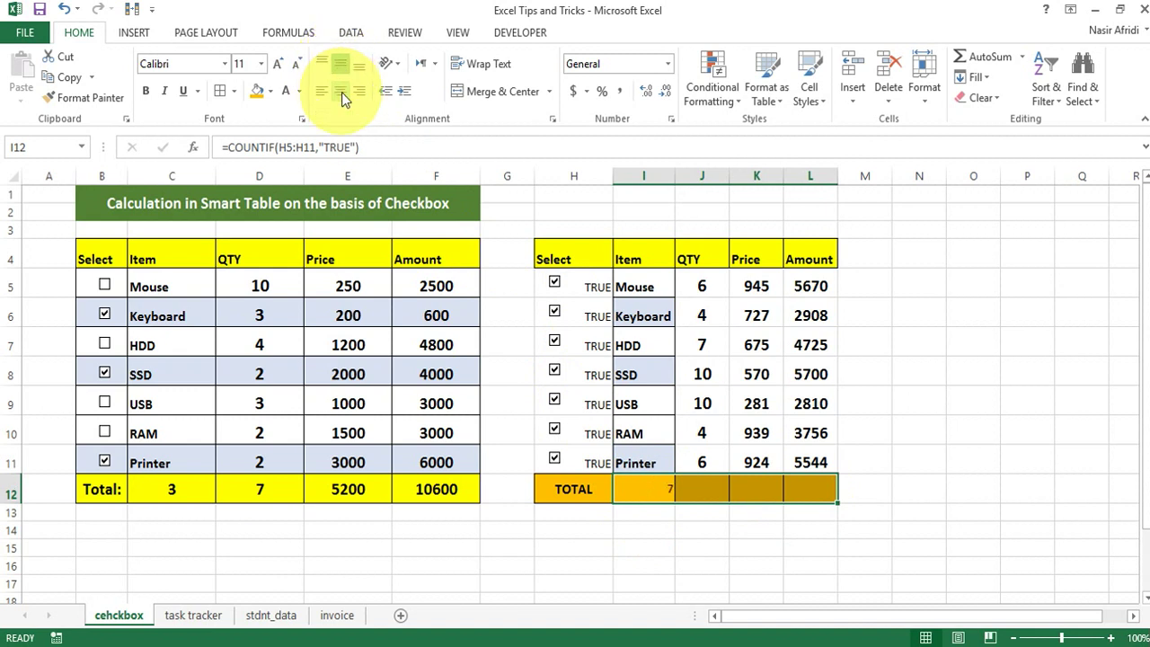
pyautogui.click(148, 94)
pyautogui.click(340, 92)
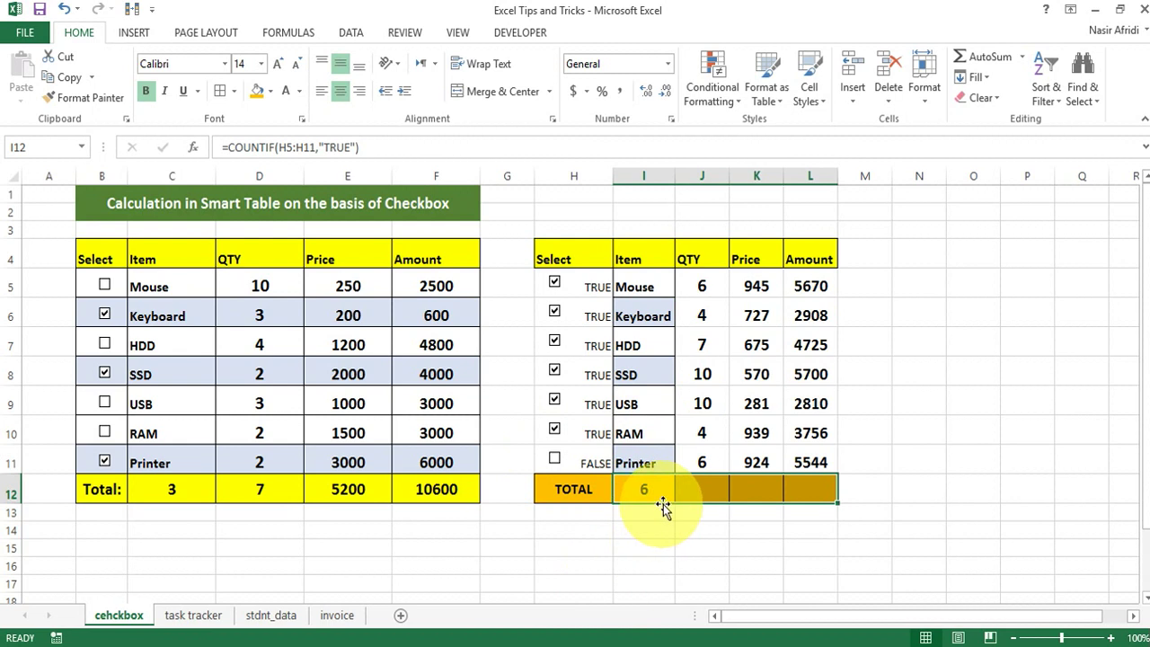
pyautogui.click(692, 488)
# Enter =SUMIF(H5:H11,"TRUE",J5:J11) in J12 to total ticked quantities
pyautogui.write('=')
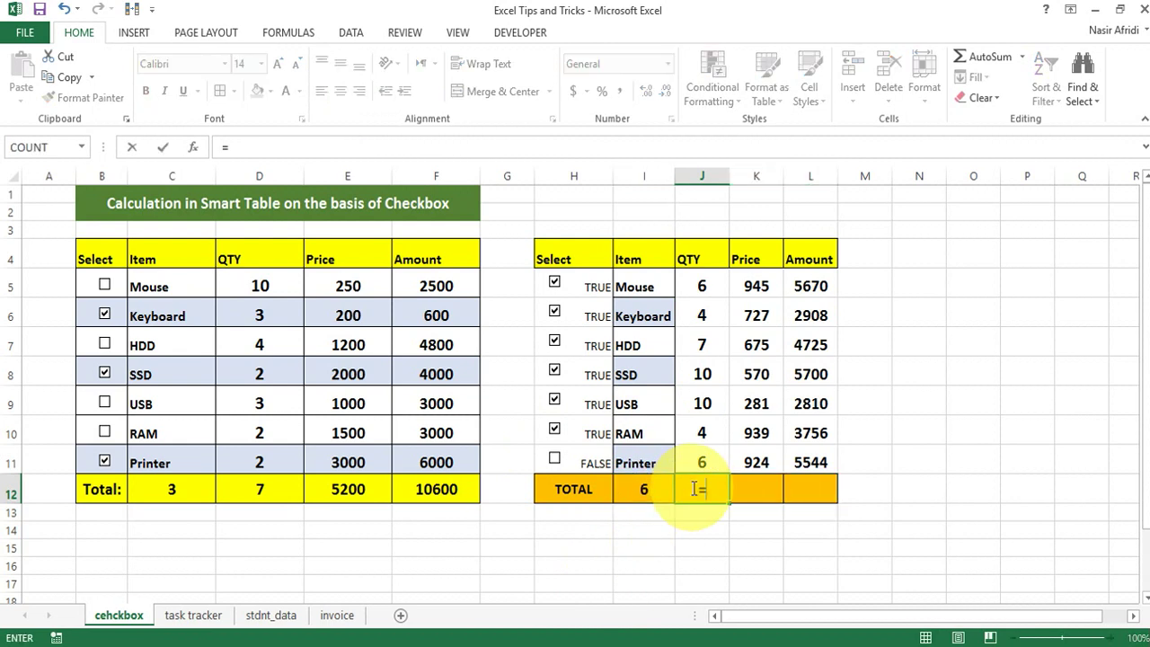
pyautogui.write('SUM(')
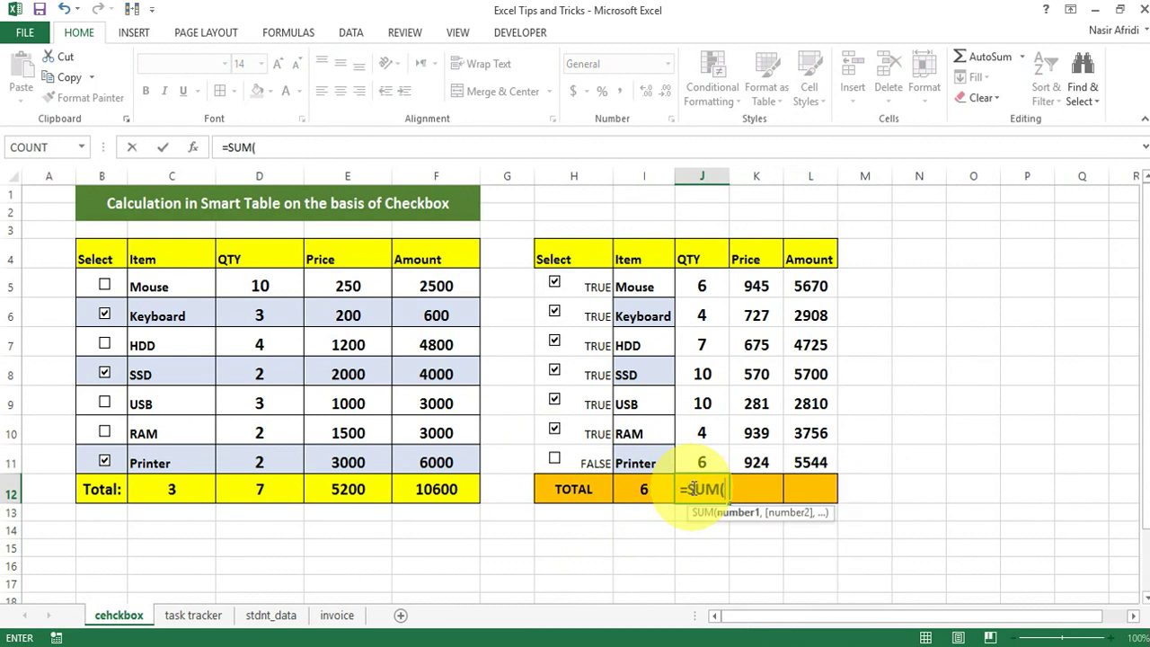
pyautogui.press('BackSpace')
pyautogui.write('IF(')
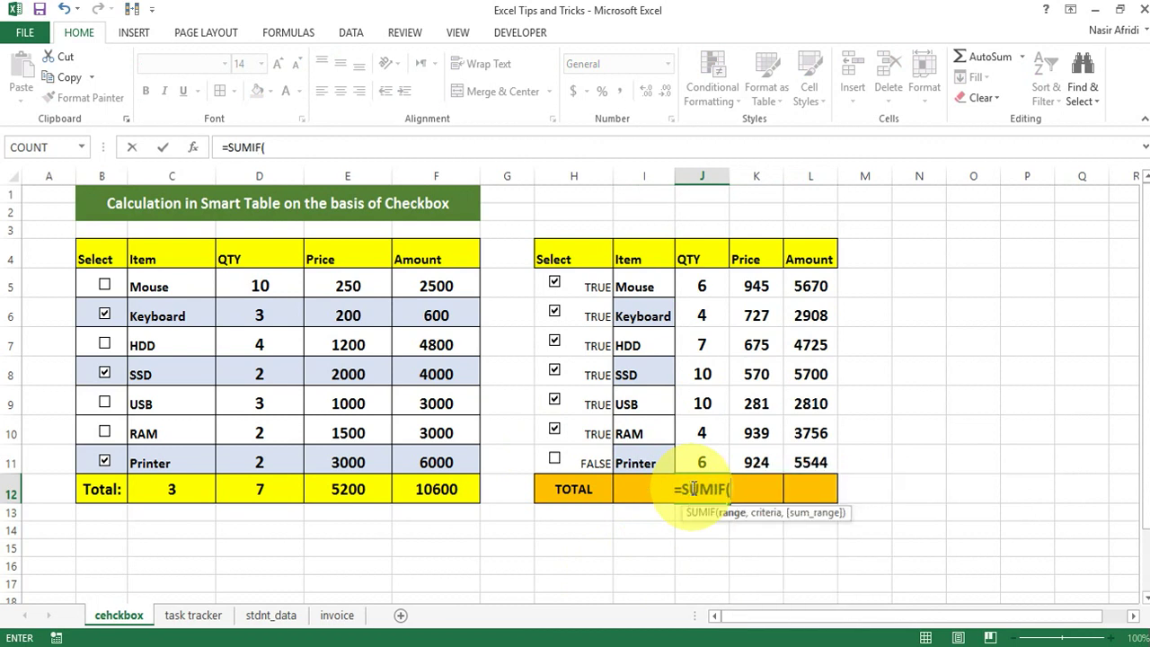
pyautogui.moveTo(570, 279); pyautogui.dragTo(579, 456)
pyautogui.write(',"TRUE')
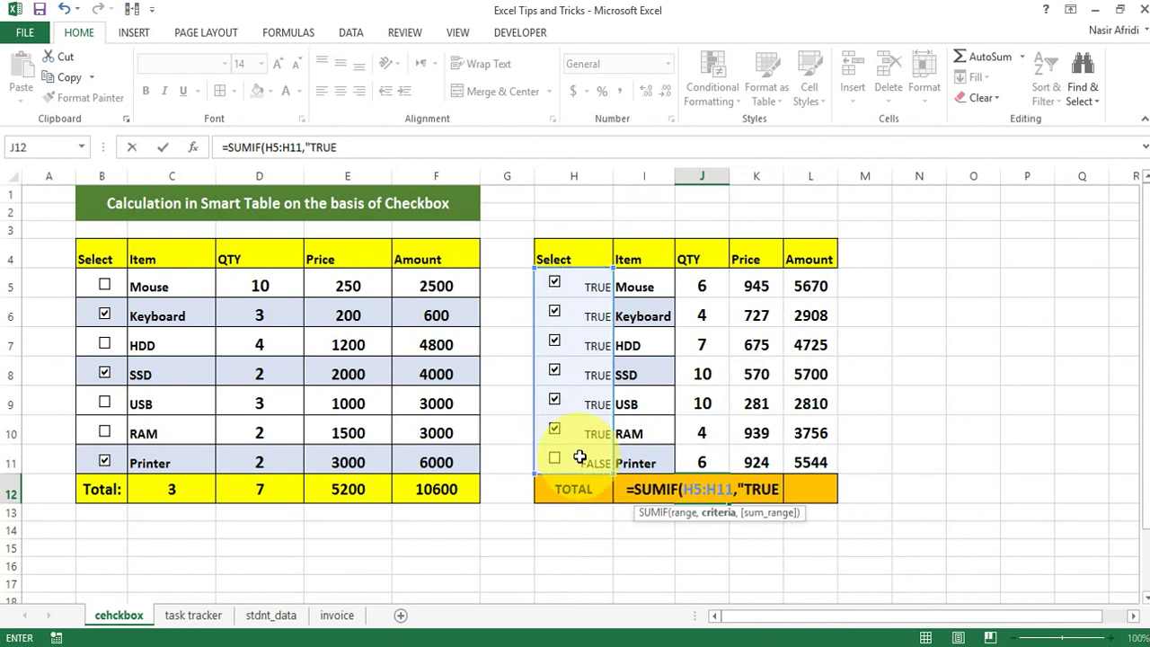
pyautogui.write('",')
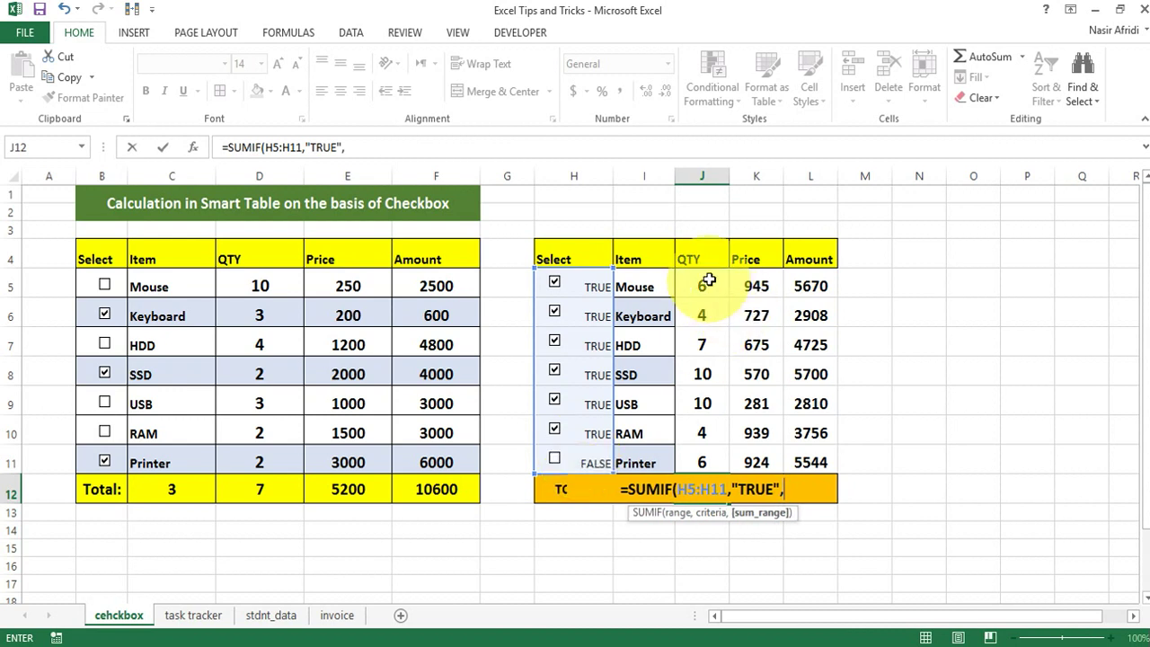
pyautogui.moveTo(707, 282); pyautogui.dragTo(713, 459)
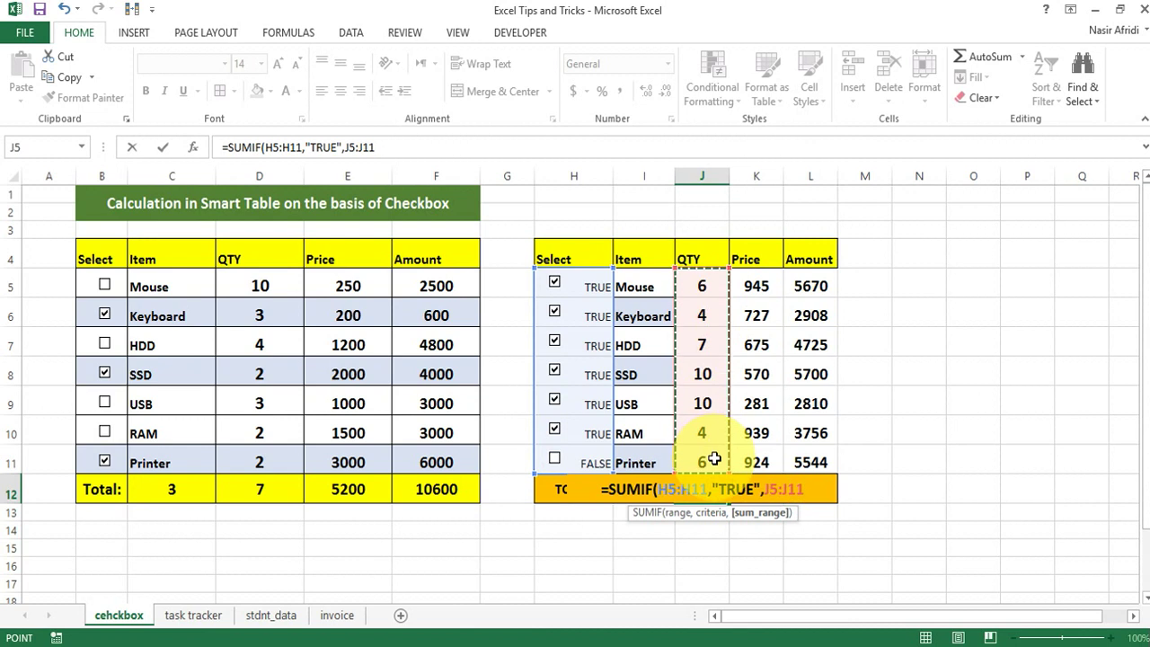
pyautogui.press('Return')
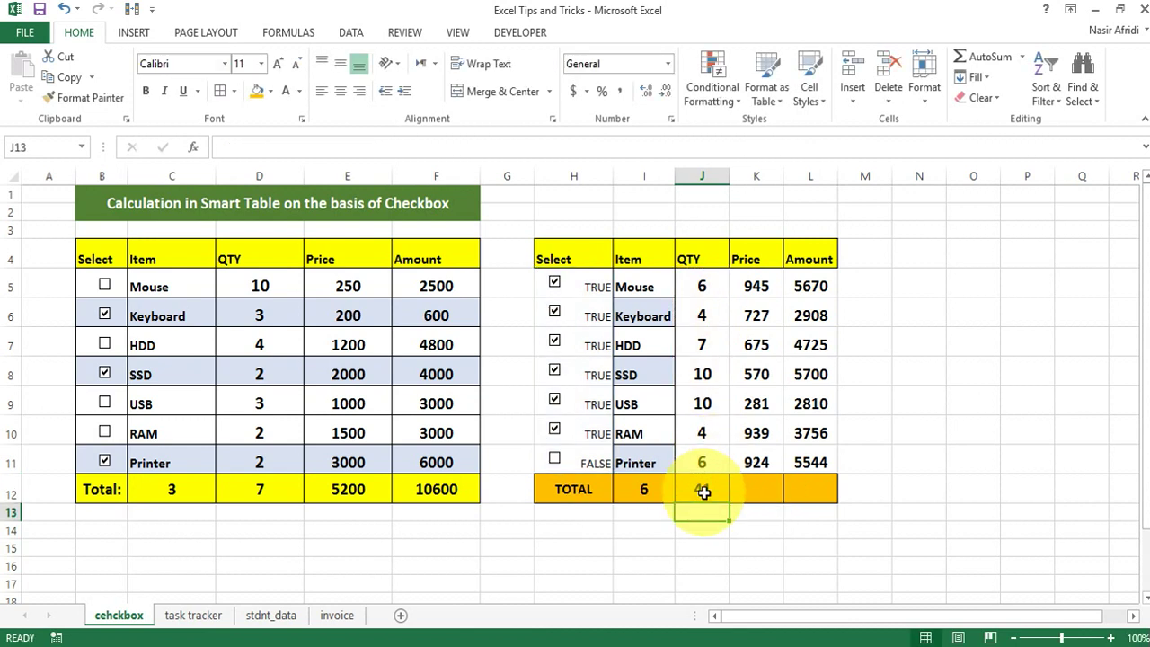
# Untick Mouse, Keyboard, HDD and SSD to test the totals
pyautogui.click(555, 287)
pyautogui.click(555, 311)
pyautogui.click(554, 345)
pyautogui.click(554, 374)
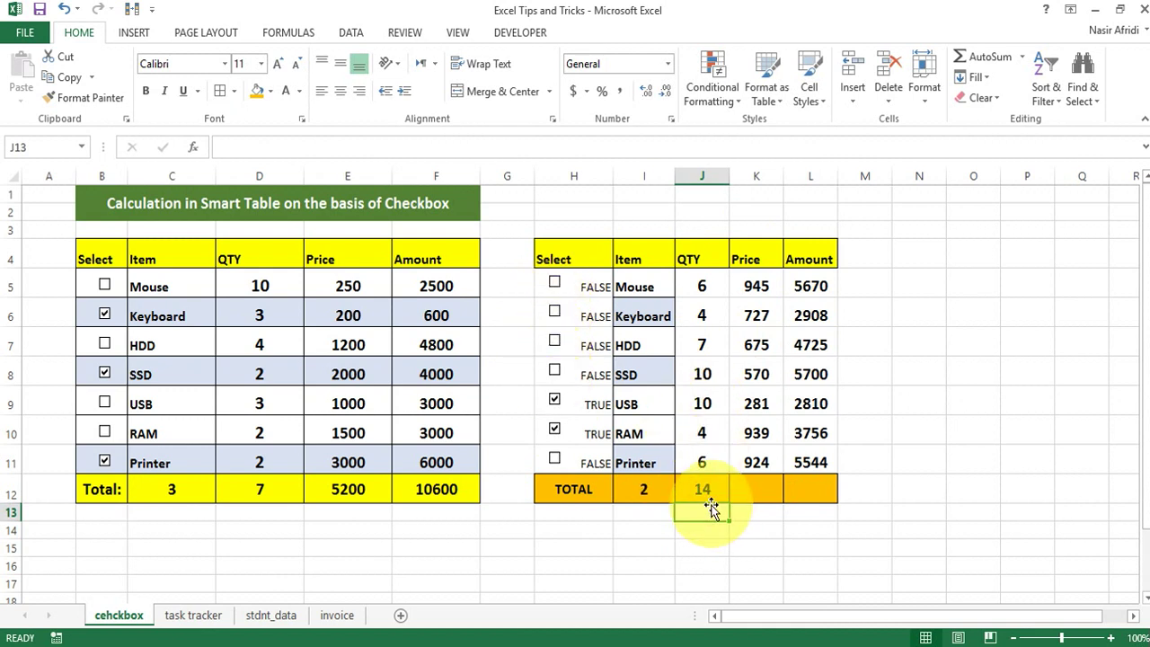
# Total ticked prices in K12 with =SUMIF(H5:H11,"TRUE",K5:K11), showing 1220
pyautogui.click(760, 494)
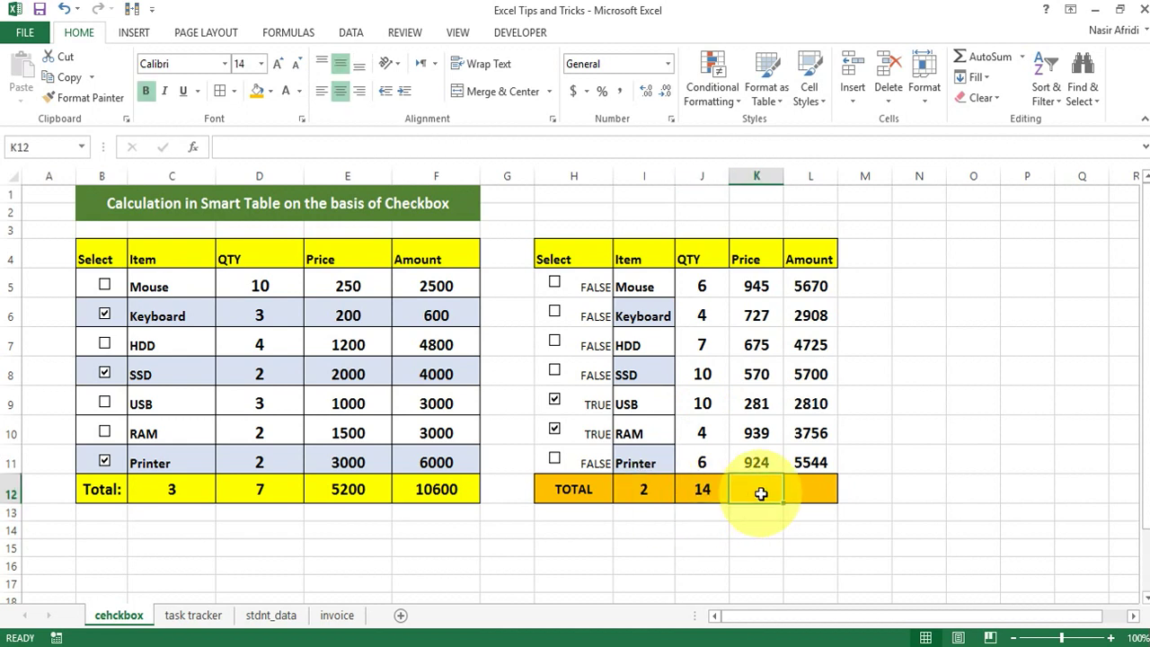
pyautogui.write('=SUMIF(')
pyautogui.moveTo(546, 277)
pyautogui.mouseDown()
pyautogui.moveTo(558, 473)
pyautogui.moveTo(557, 462)
pyautogui.mouseUp()
pyautogui.write(',"TRUE')
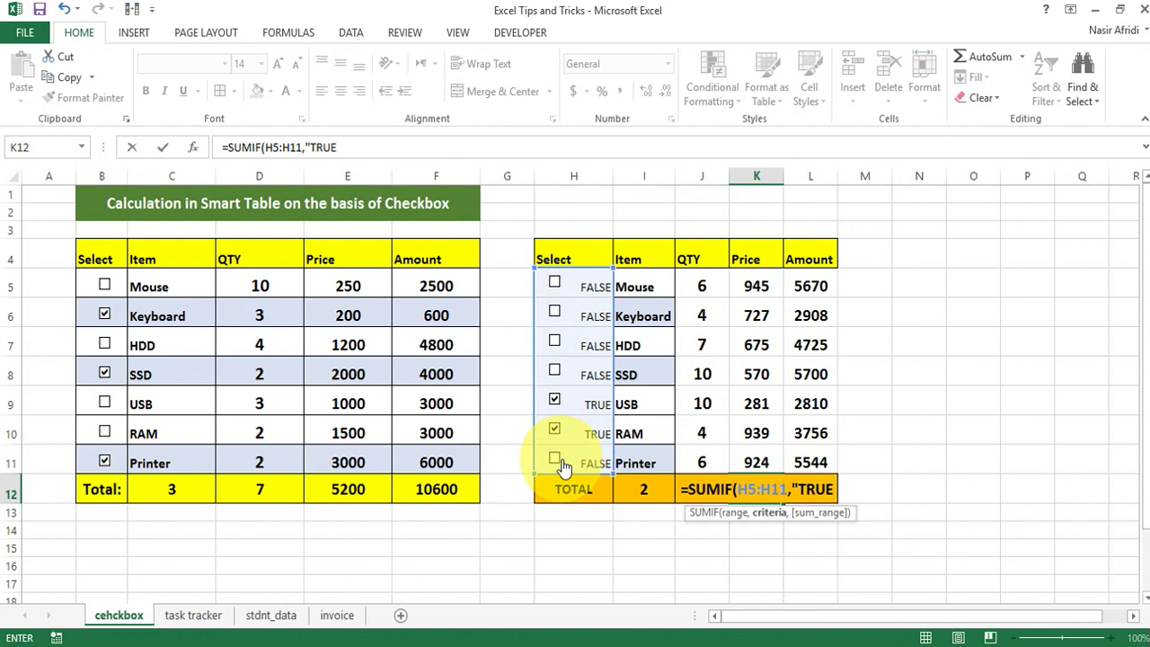
pyautogui.write('",')
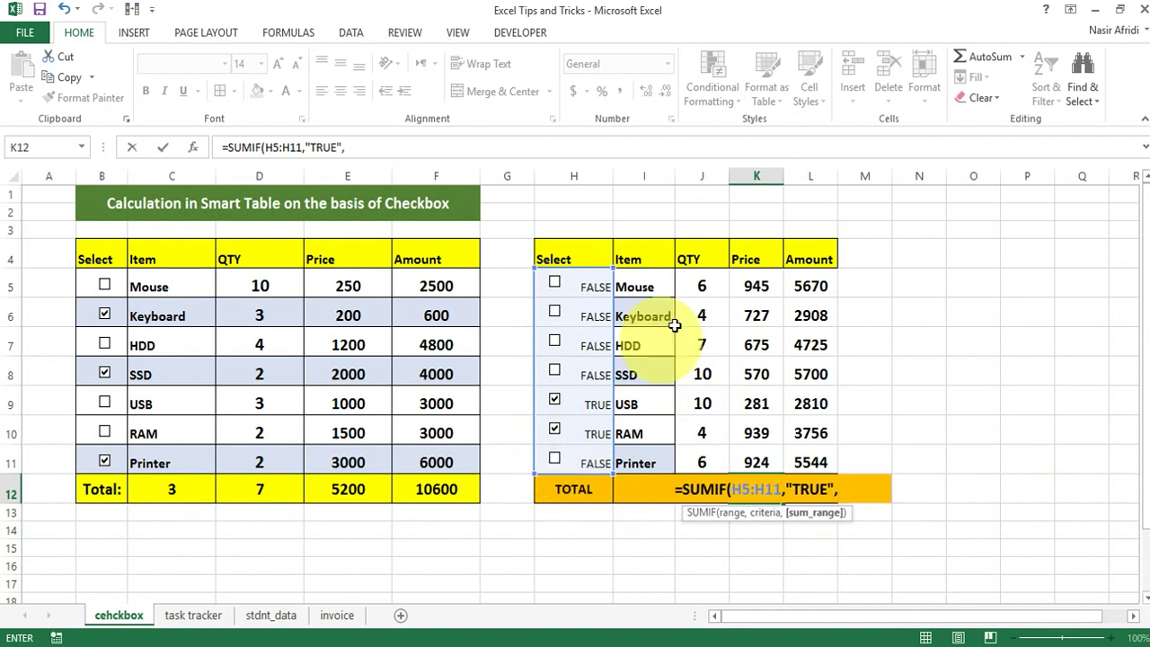
pyautogui.moveTo(749, 284); pyautogui.dragTo(748, 461)
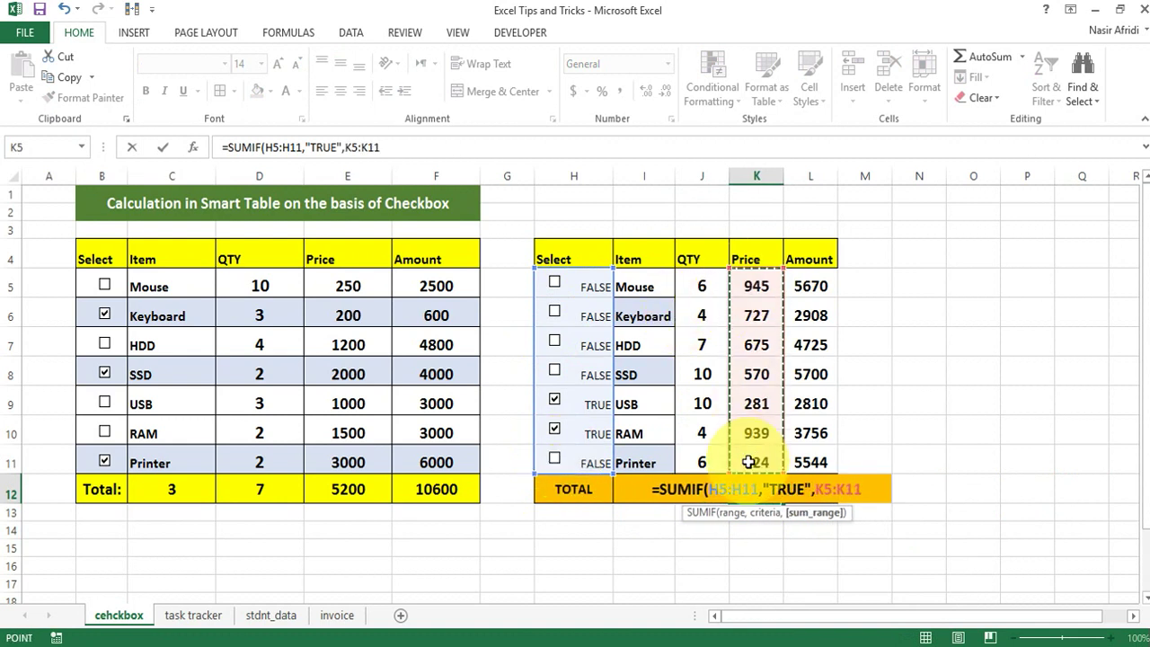
pyautogui.press('Return')
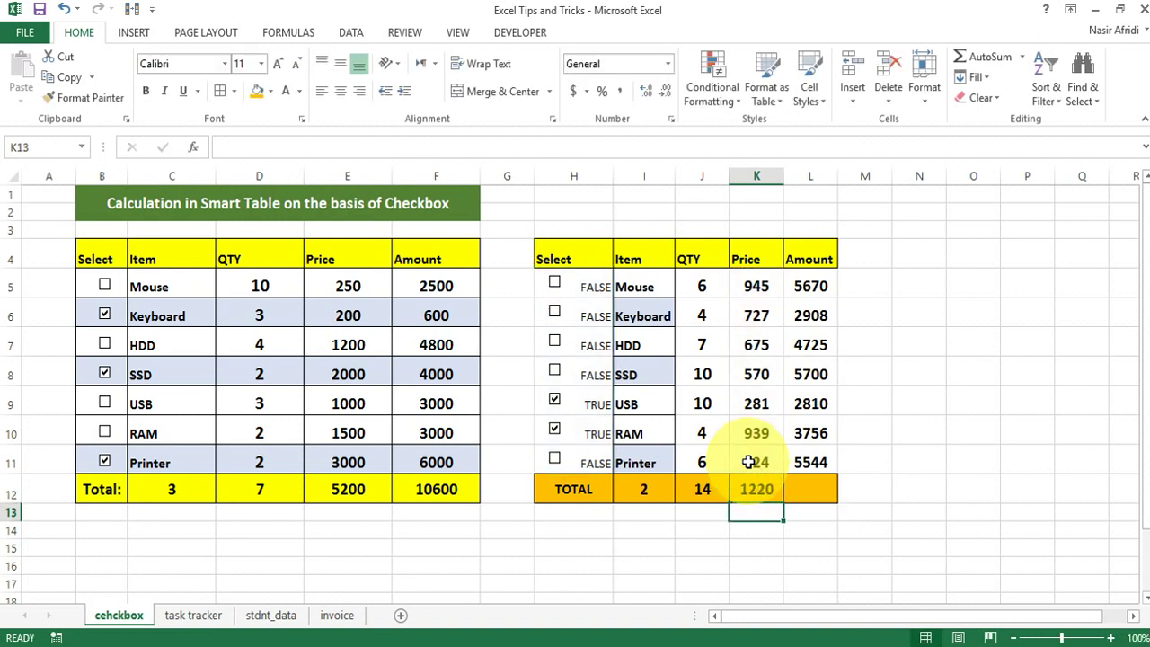
pyautogui.click(828, 485)
pyautogui.write('=SUM')
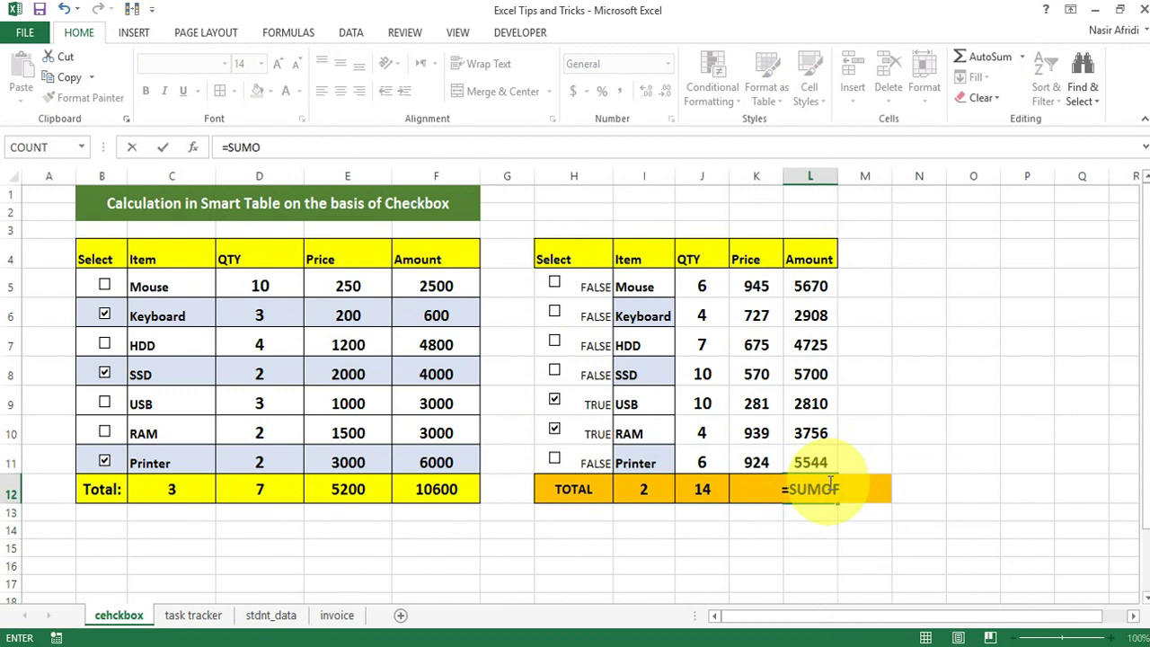
pyautogui.write('IF(')
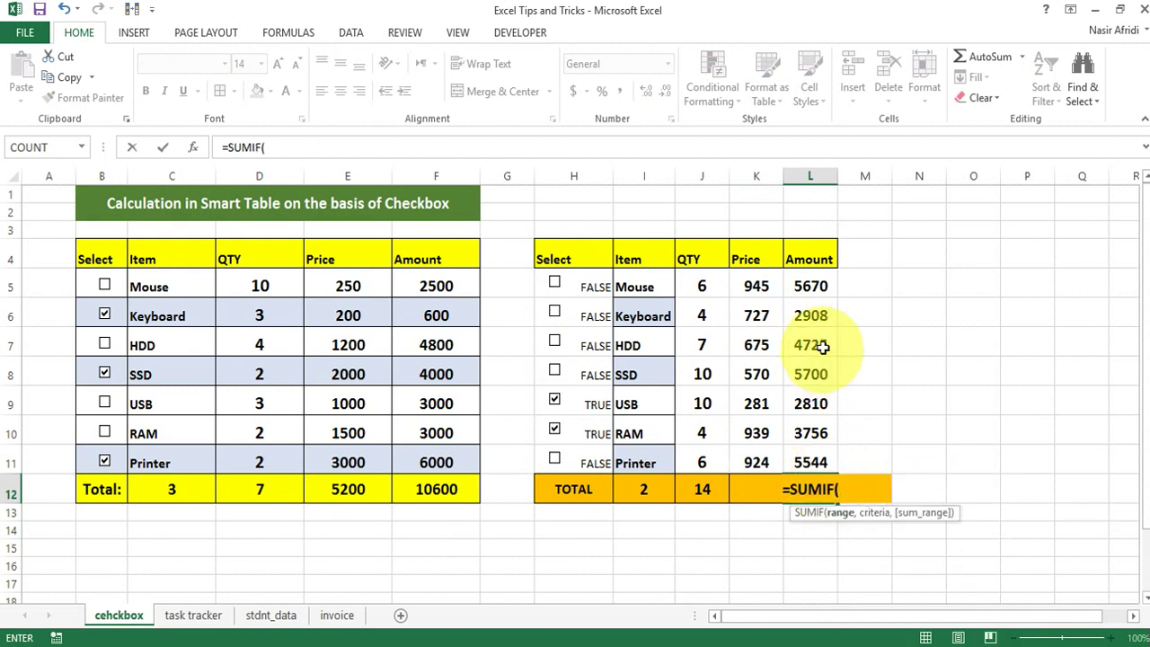
# Complete L12 as =SUMIF(H5:H11,"TRUE",L5:L11) to total ticked amounts (6566)
pyautogui.moveTo(544, 280); pyautogui.dragTo(544, 461)
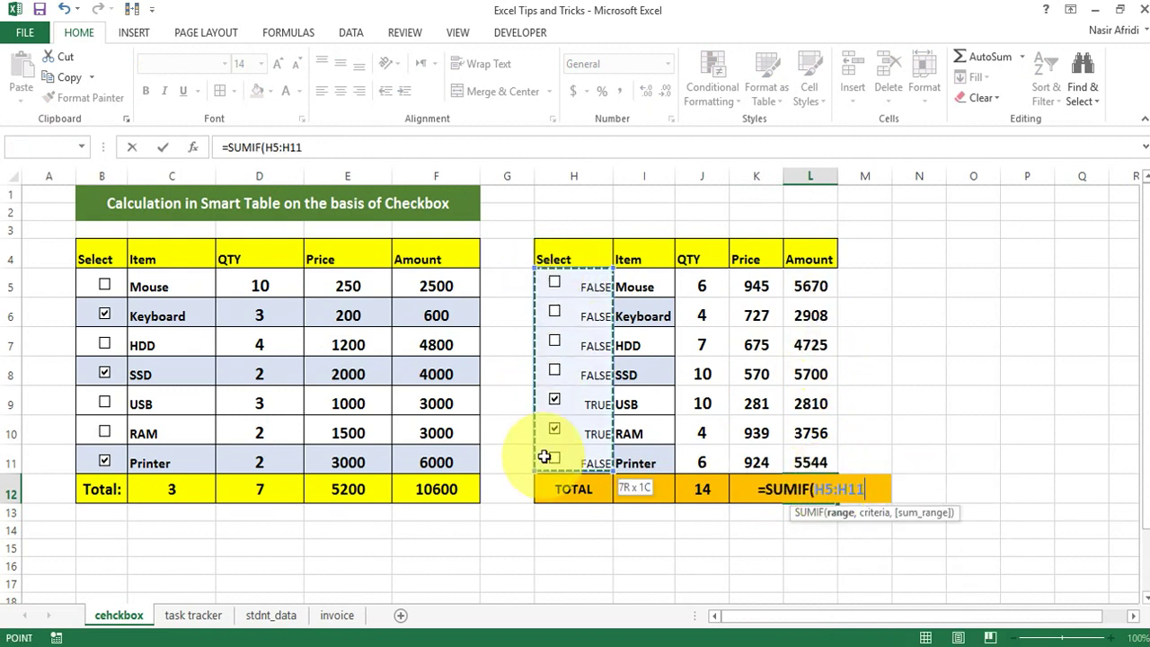
pyautogui.write(',"TRUE",')
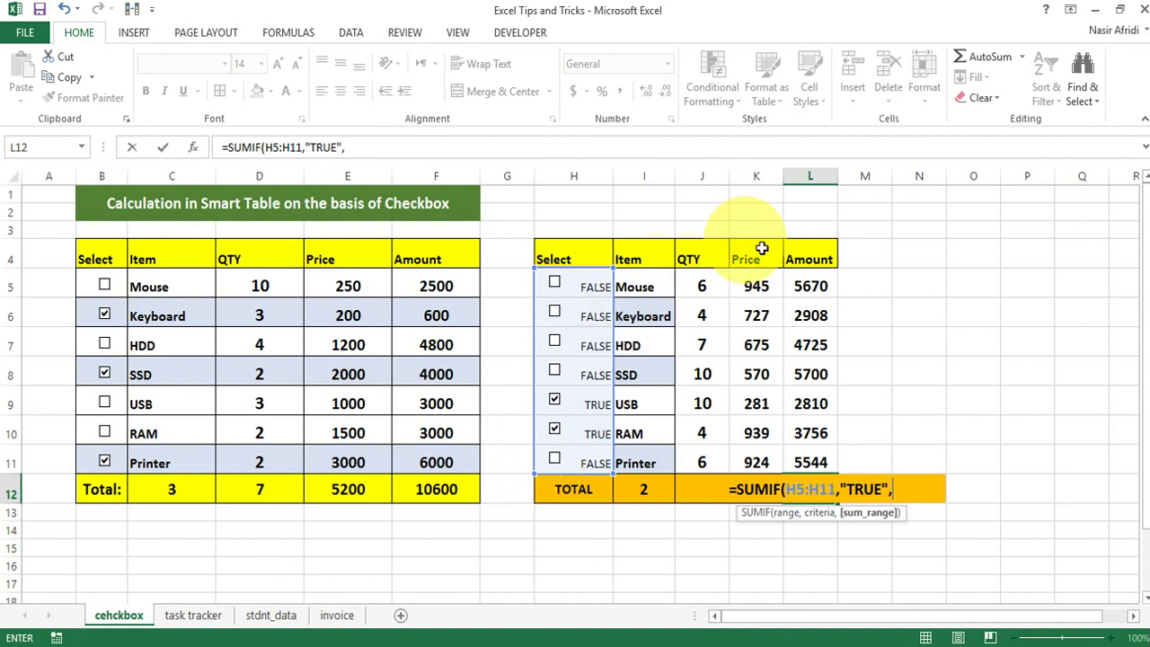
pyautogui.moveTo(811, 286); pyautogui.dragTo(808, 459)
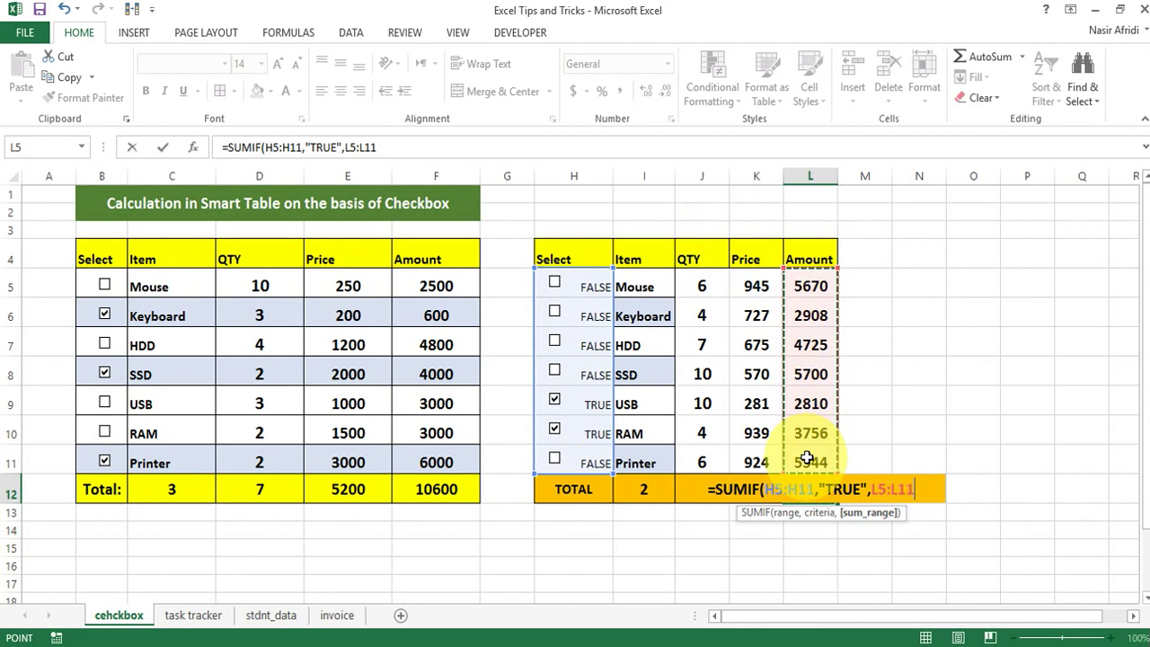
pyautogui.press('Return')
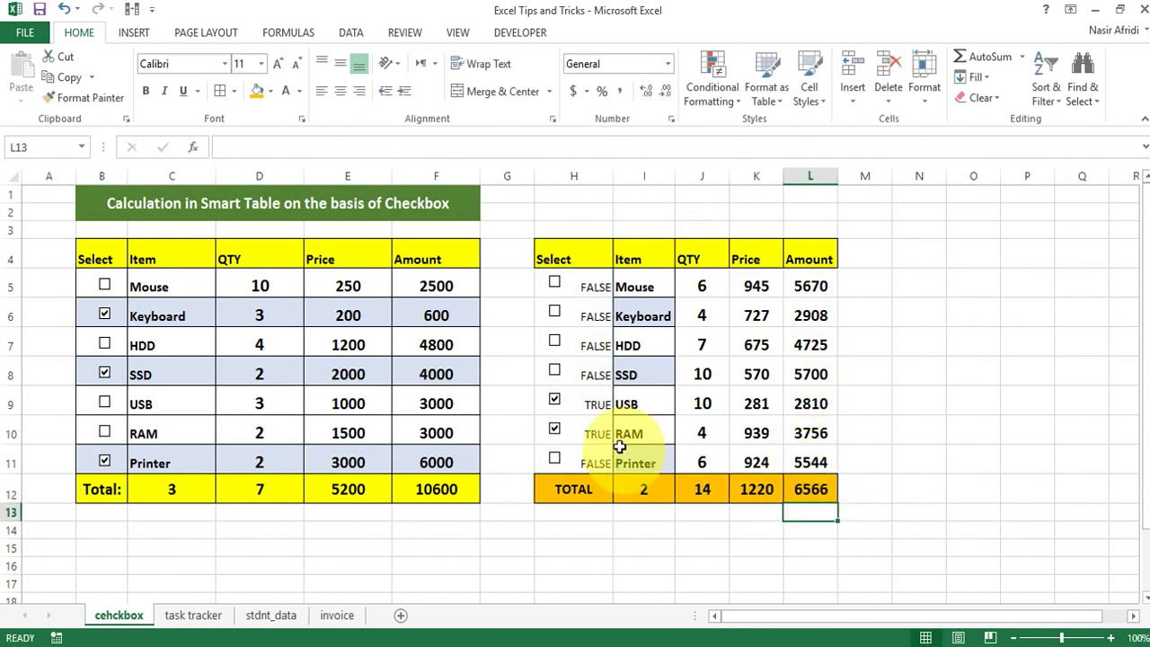
# Untick USB and RAM in the second table, and Printer, SSD, Keyboard in the first
pyautogui.click(552, 406)
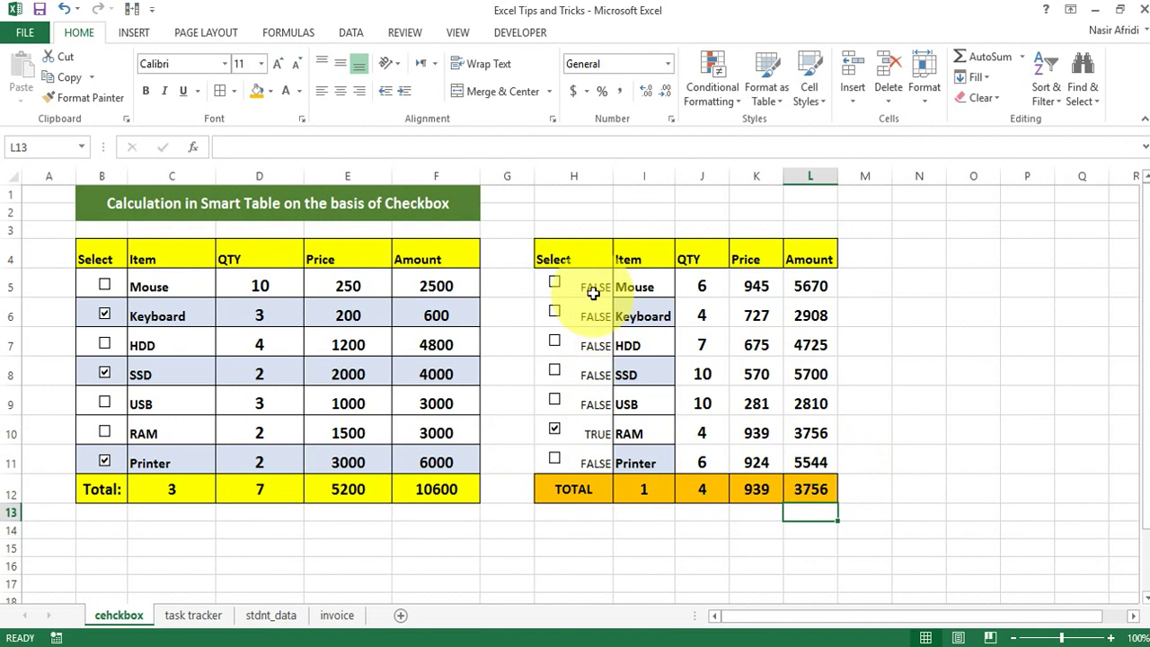
pyautogui.click(556, 437)
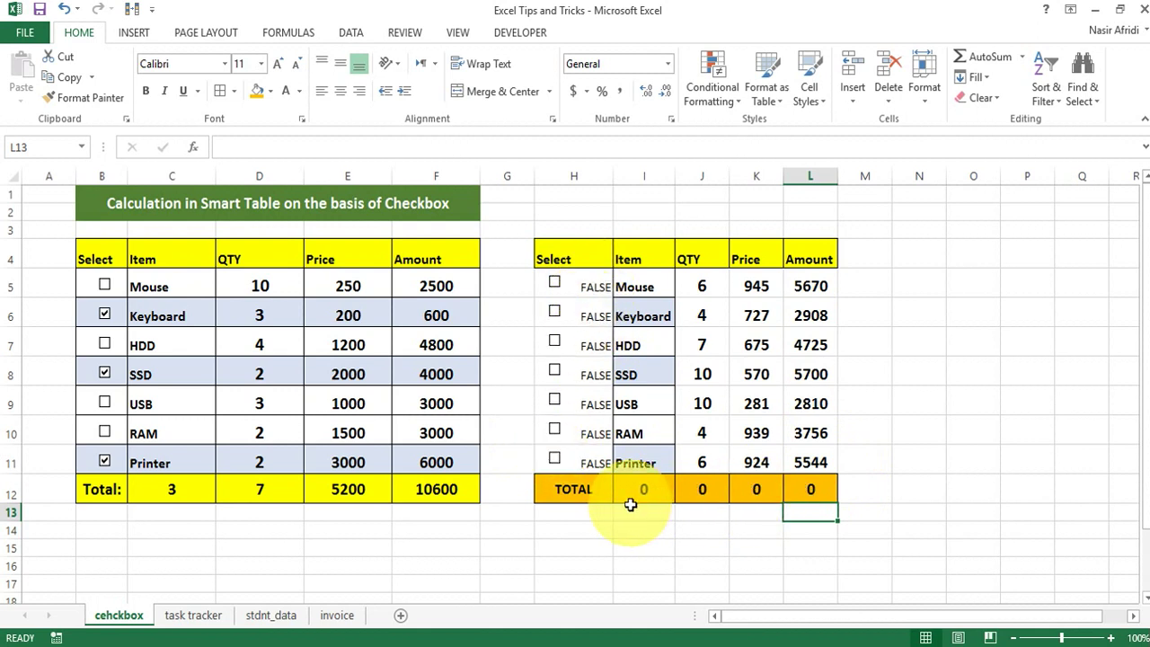
pyautogui.click(104, 461)
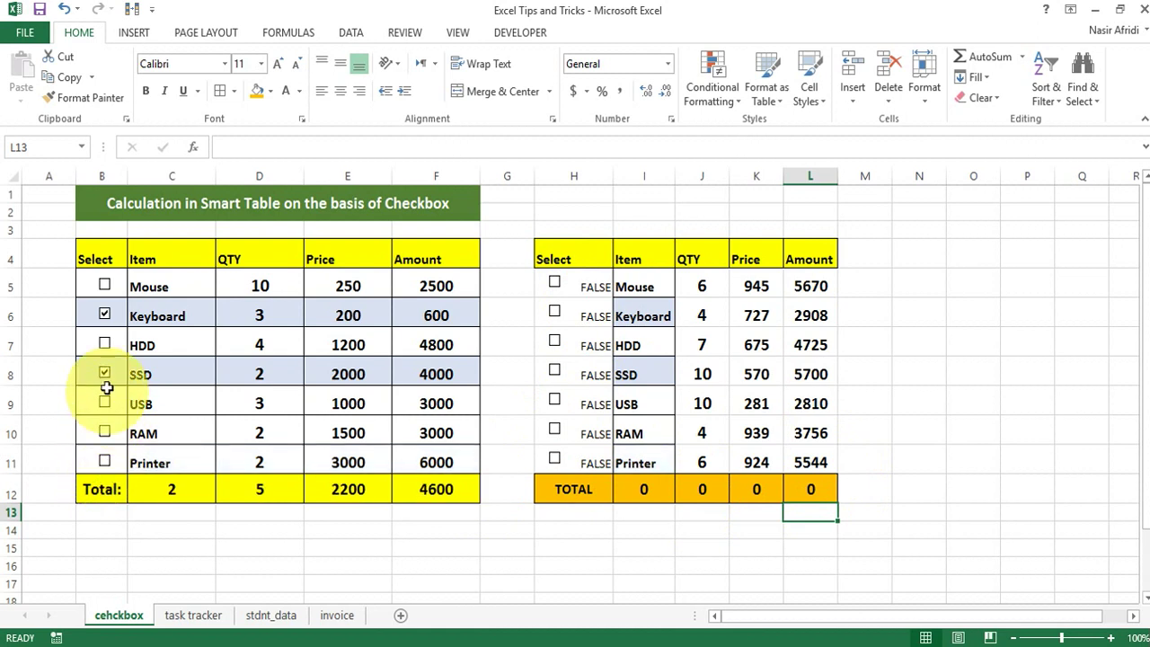
pyautogui.click(104, 373)
pyautogui.click(105, 313)
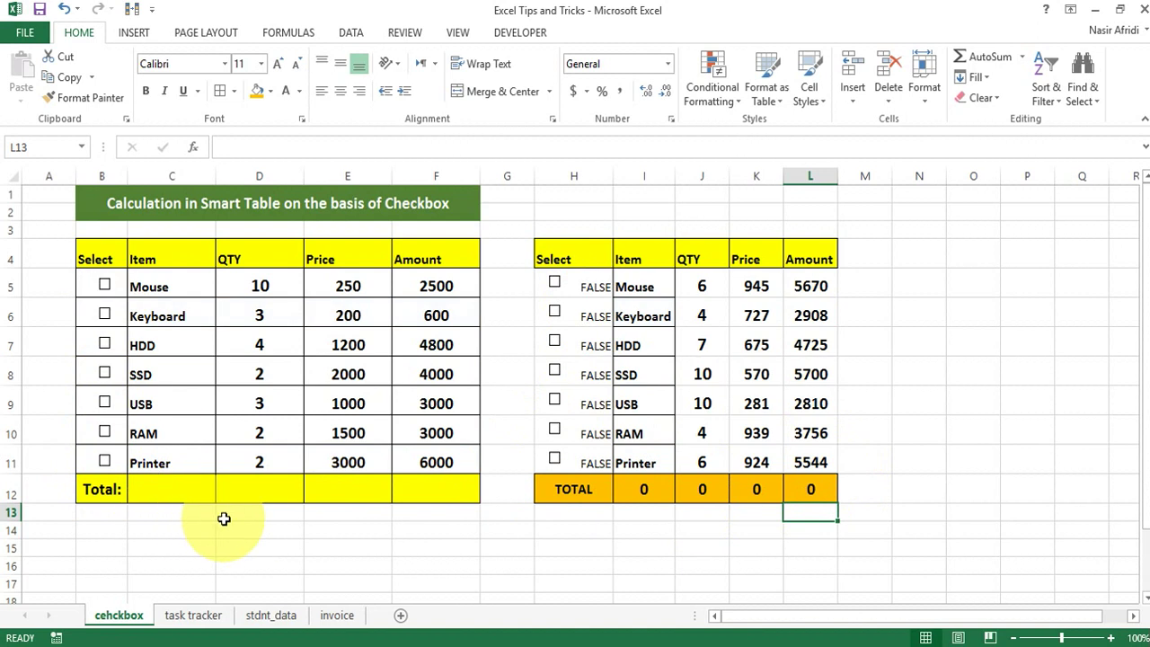
# Apply the custom number format 0;; to I12:L12 so zero totals appear blank
pyautogui.moveTo(633, 493); pyautogui.dragTo(824, 496)
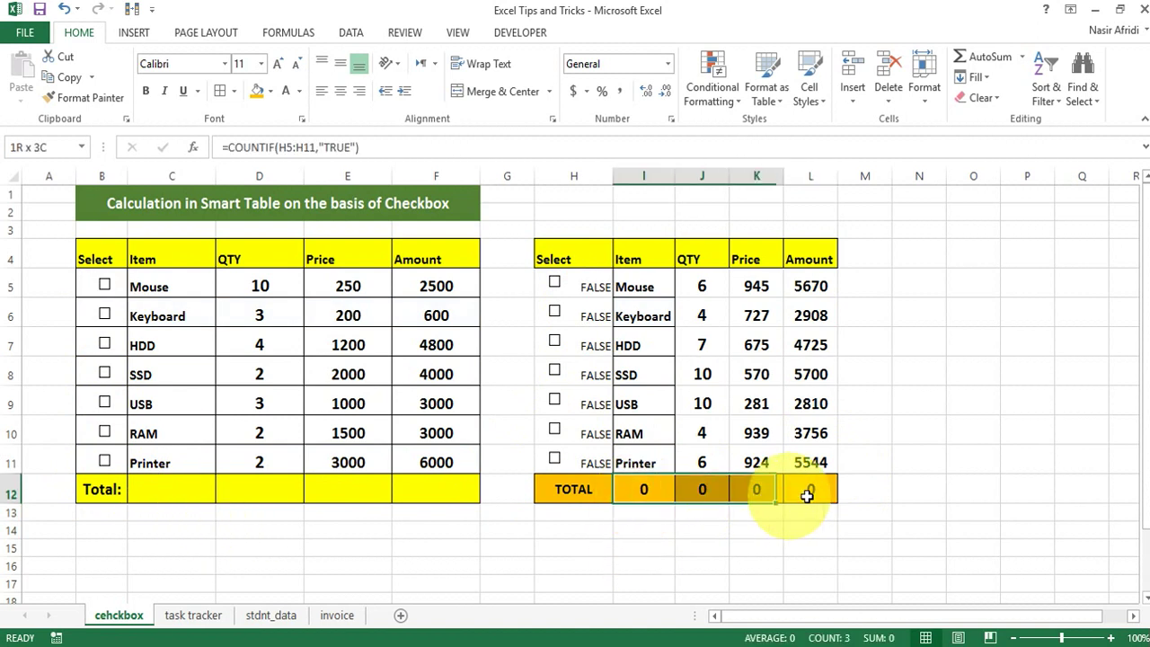
pyautogui.click(671, 121)
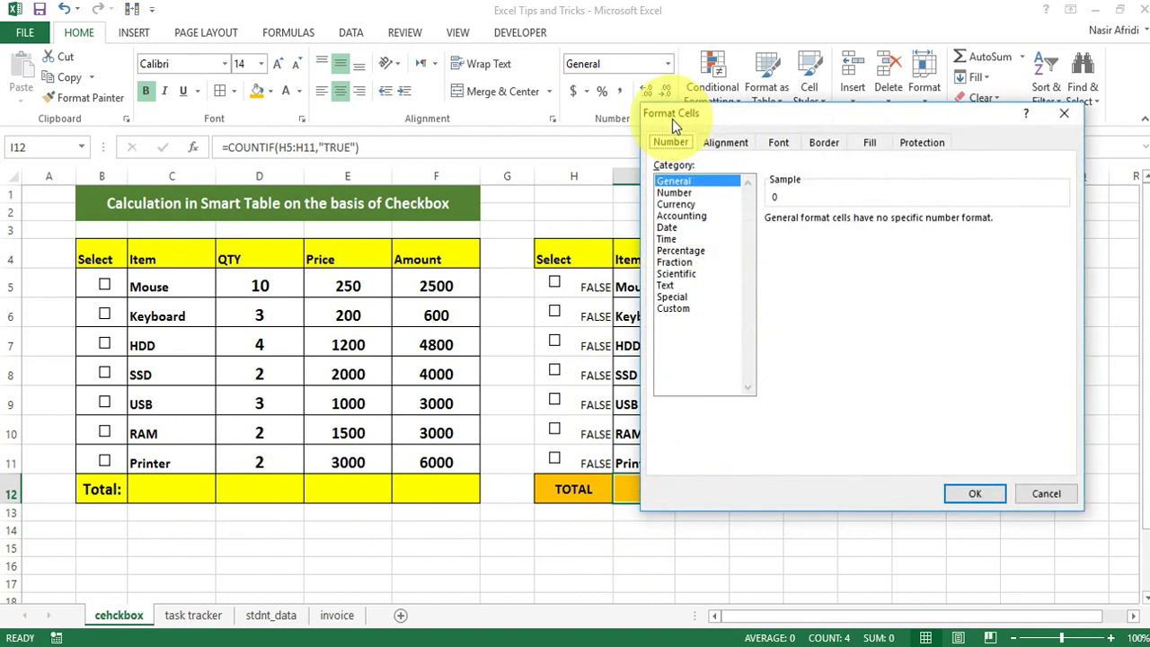
pyautogui.click(672, 310)
pyautogui.click(821, 235)
pyautogui.write('0')
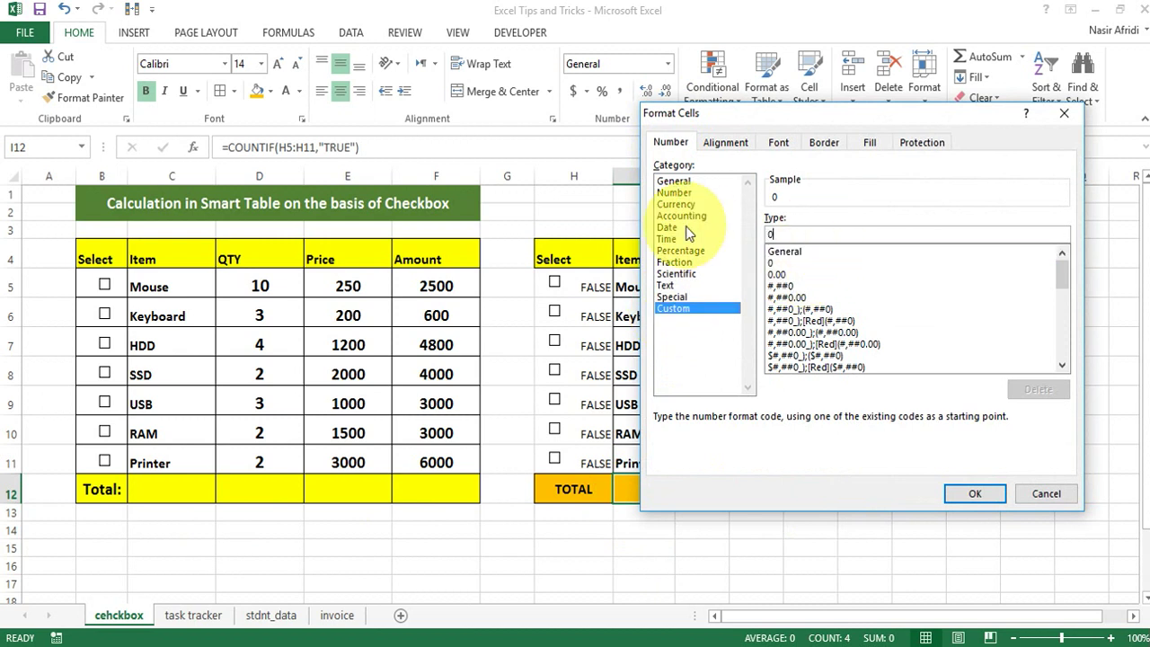
pyautogui.write(';;')
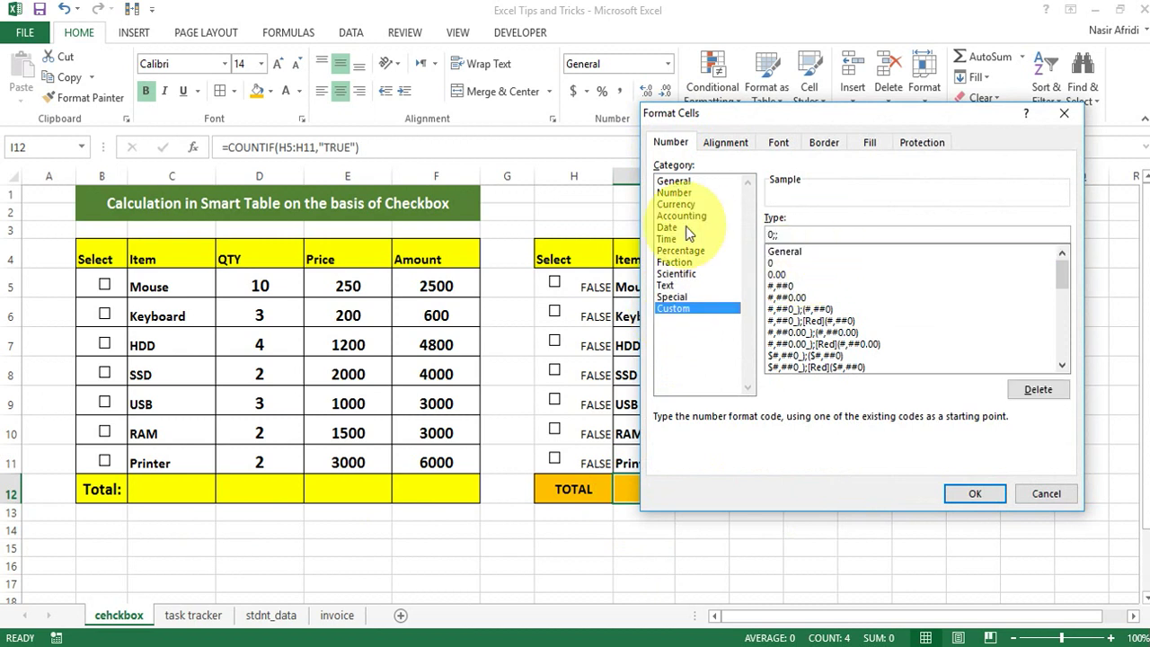
pyautogui.click(975, 494)
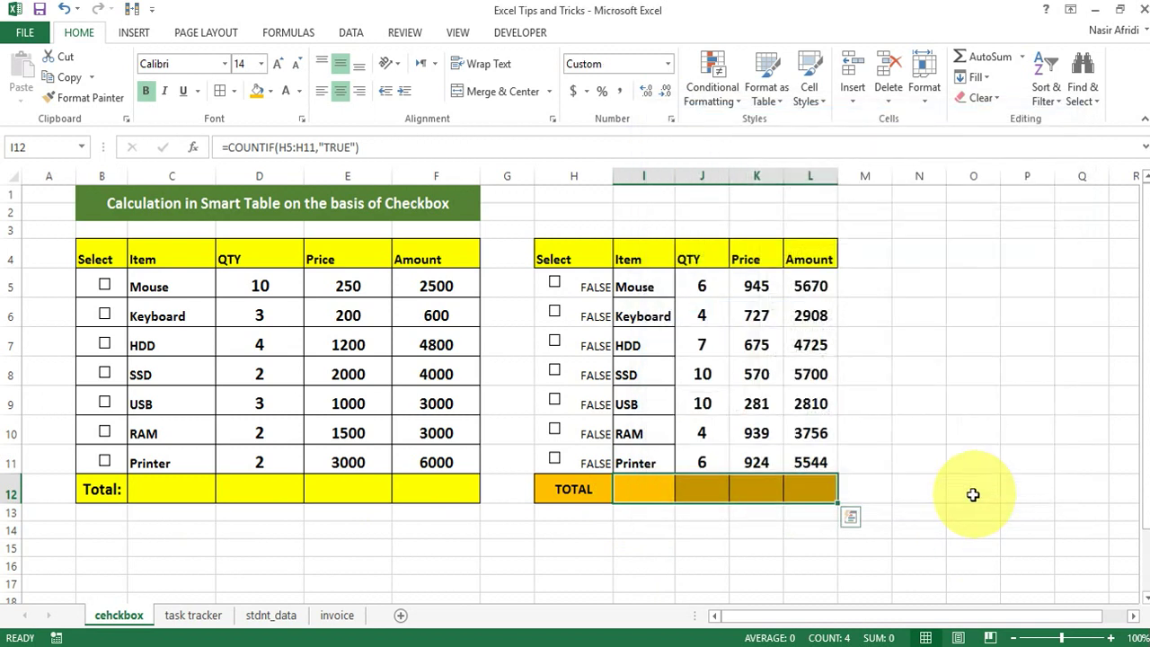
# Tick Printer in the second table, making totals 1, 6, 924, 5544, then select H5:H11
pyautogui.click(610, 568)
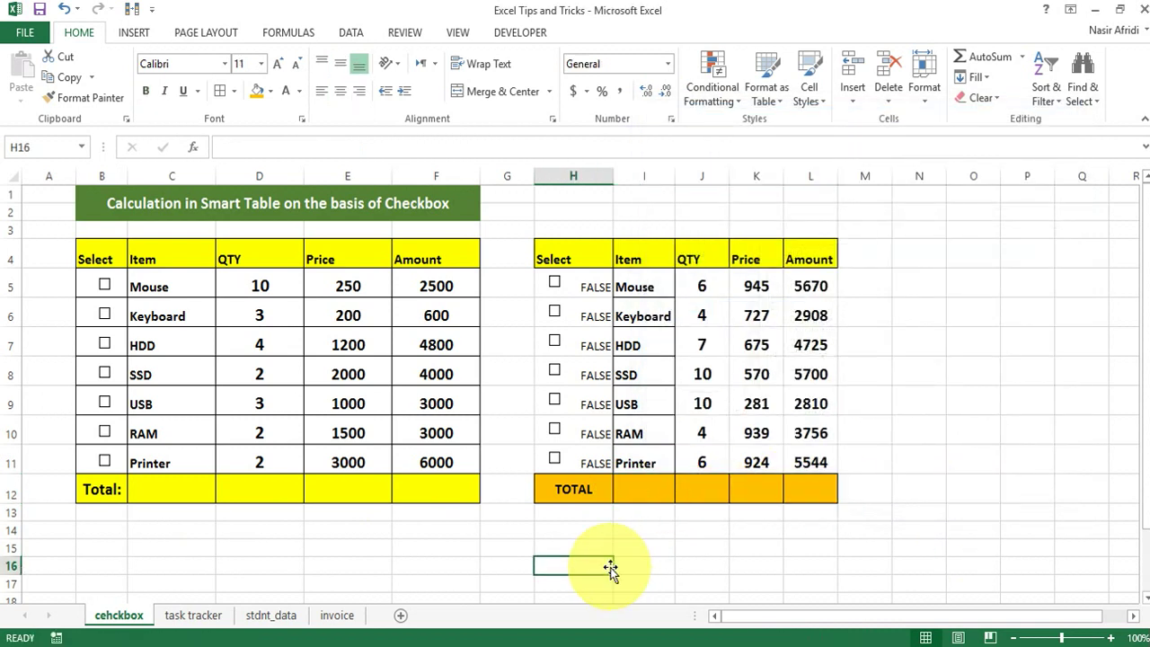
pyautogui.click(554, 460)
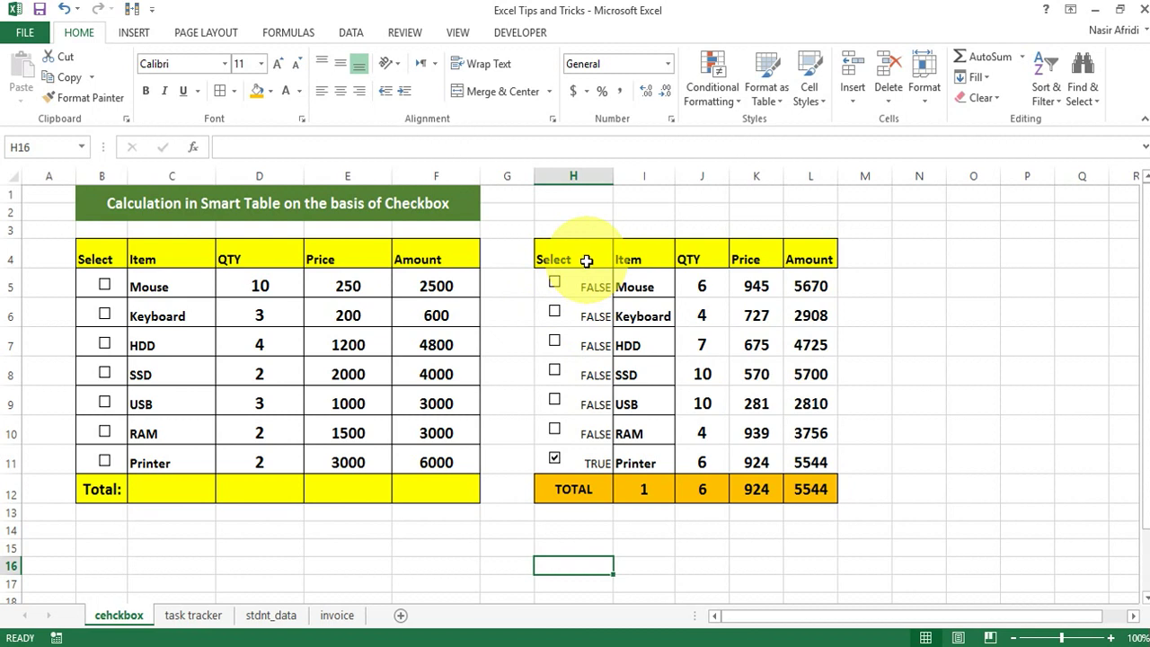
pyautogui.moveTo(538, 274); pyautogui.dragTo(582, 463)
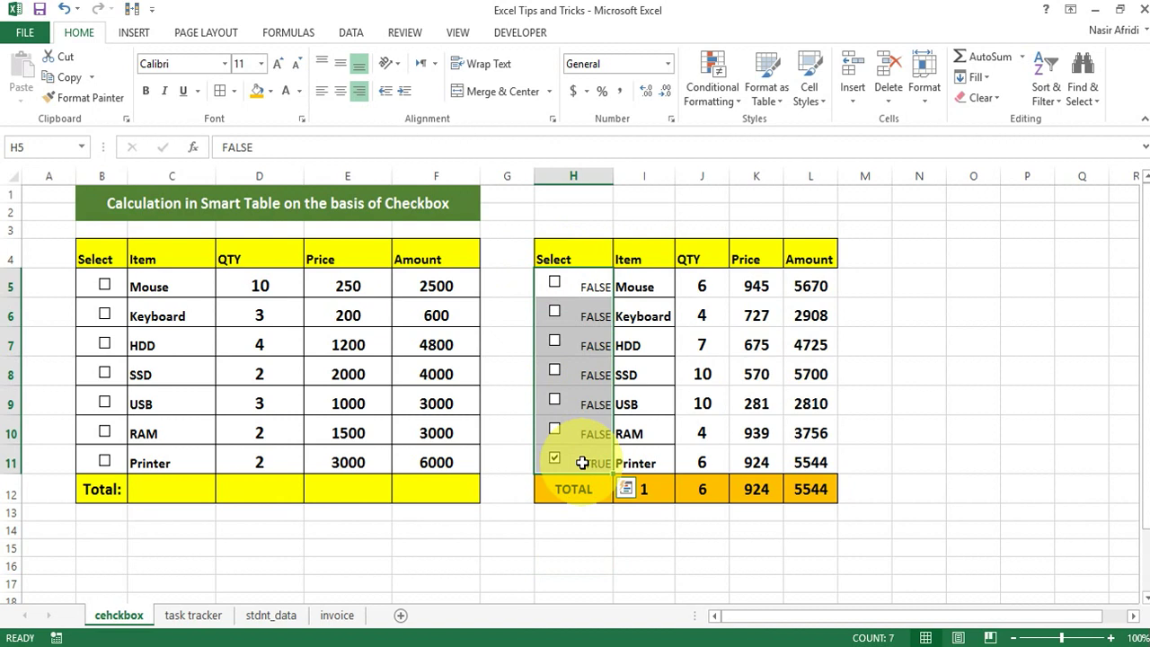
# Replace the General format of H5:H11 with the custom code ;;; to hide TRUE/FALSE
pyautogui.click(671, 123)
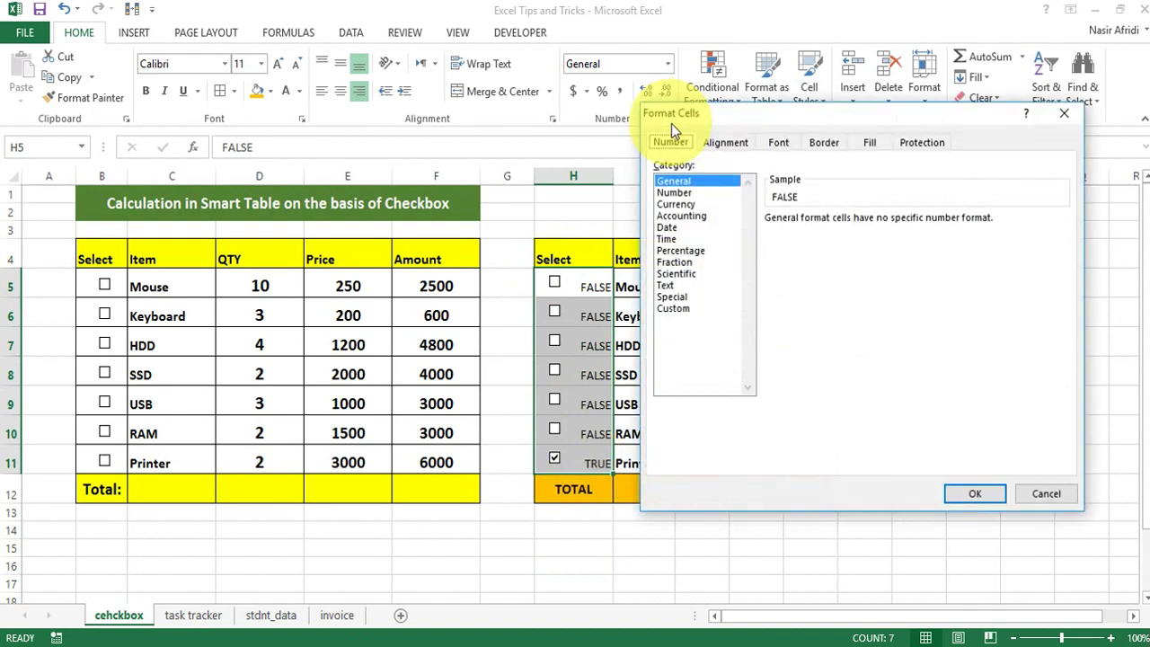
pyautogui.click(675, 308)
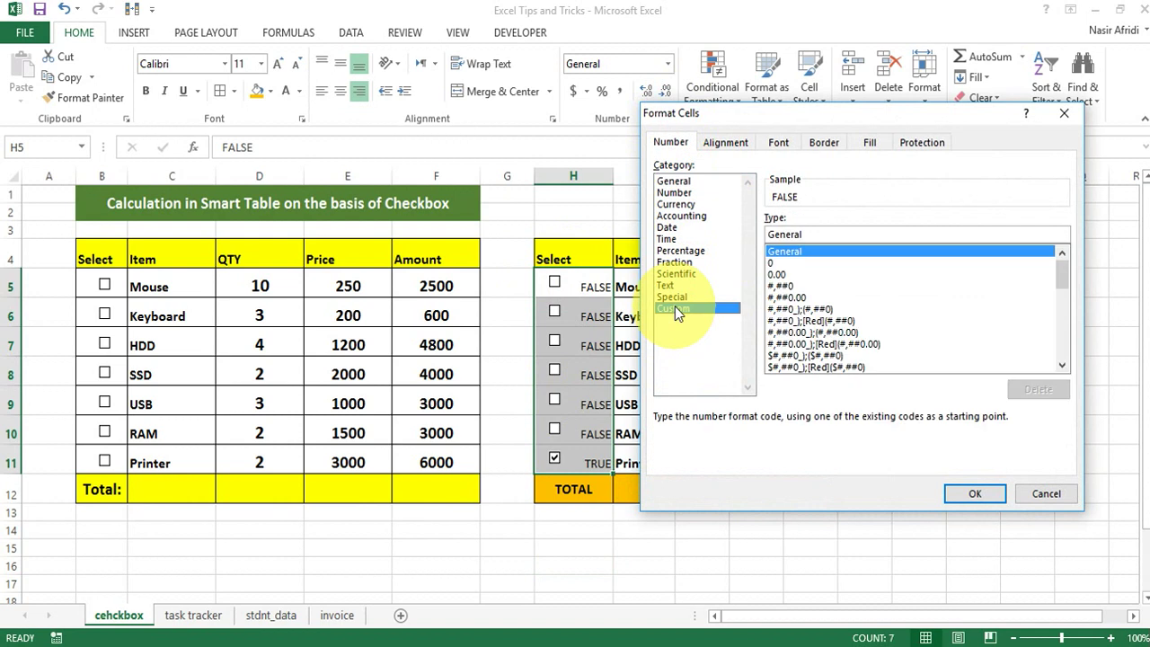
pyautogui.doubleClick(809, 232)
pyautogui.write(';;;')
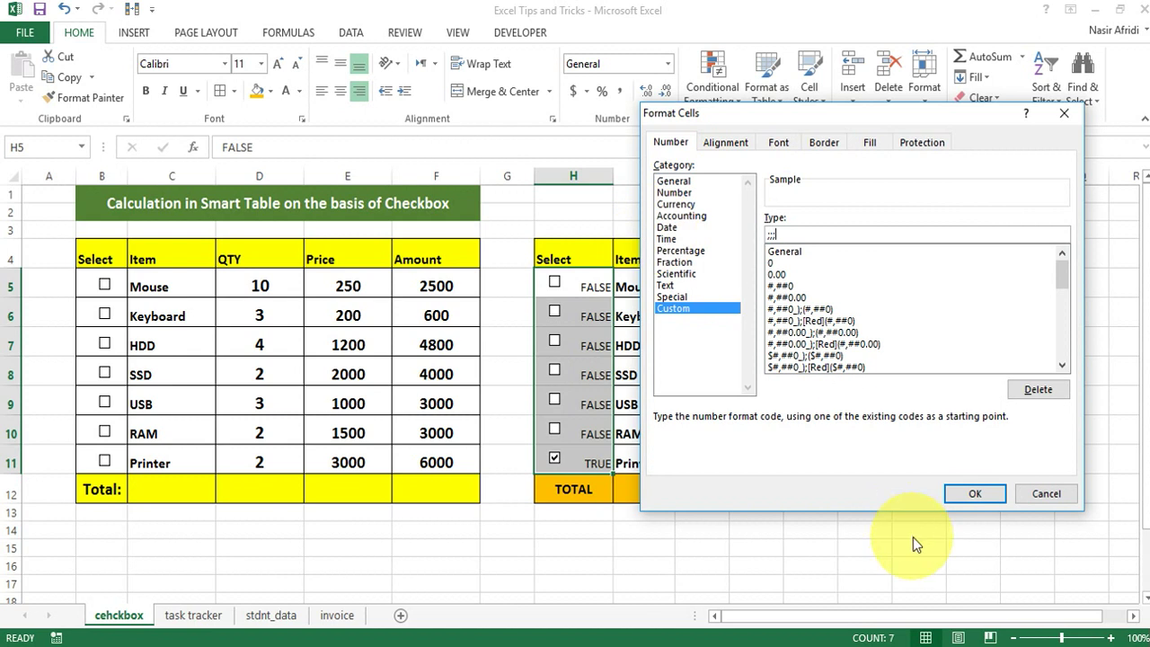
pyautogui.click(982, 494)
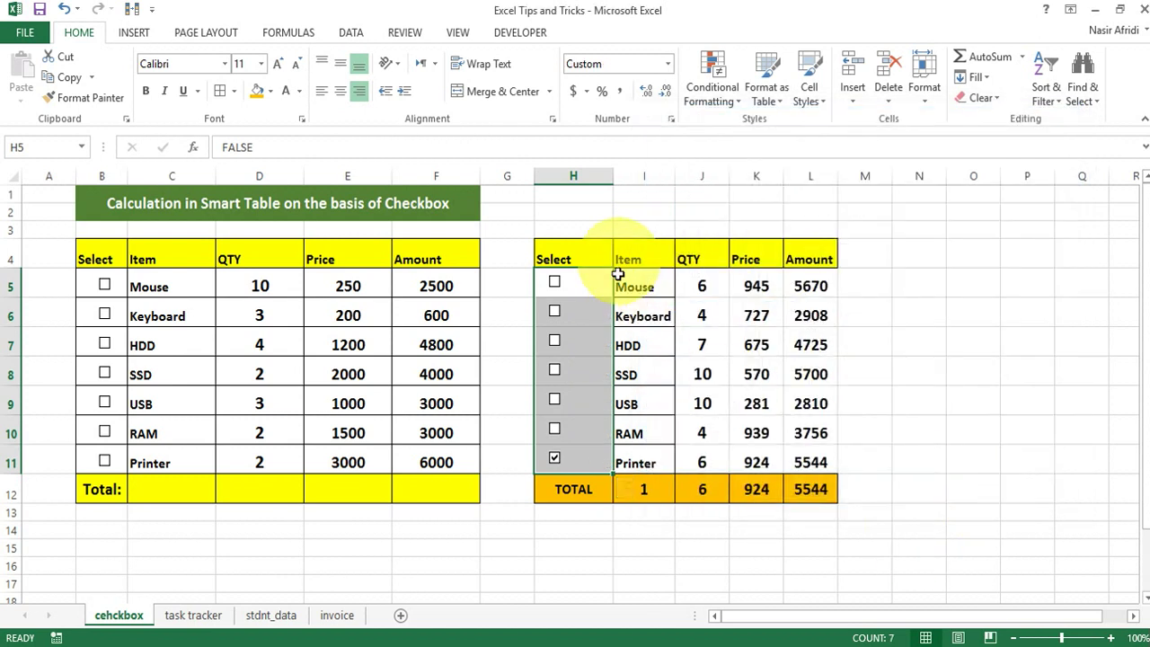
# Narrow column H to about 3.86 width and tick the Mouse and Keyboard checkboxes
pyautogui.moveTo(613, 176)
pyautogui.mouseDown()
pyautogui.moveTo(561, 171)
pyautogui.moveTo(578, 171)
pyautogui.mouseUp()
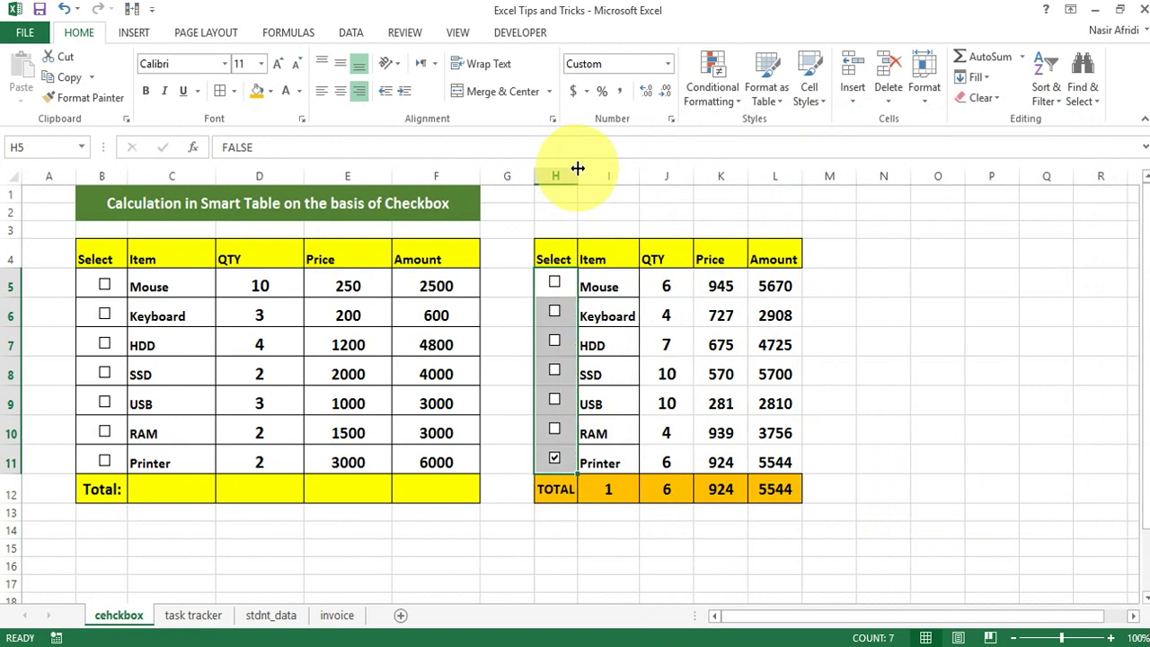
pyautogui.click(556, 287)
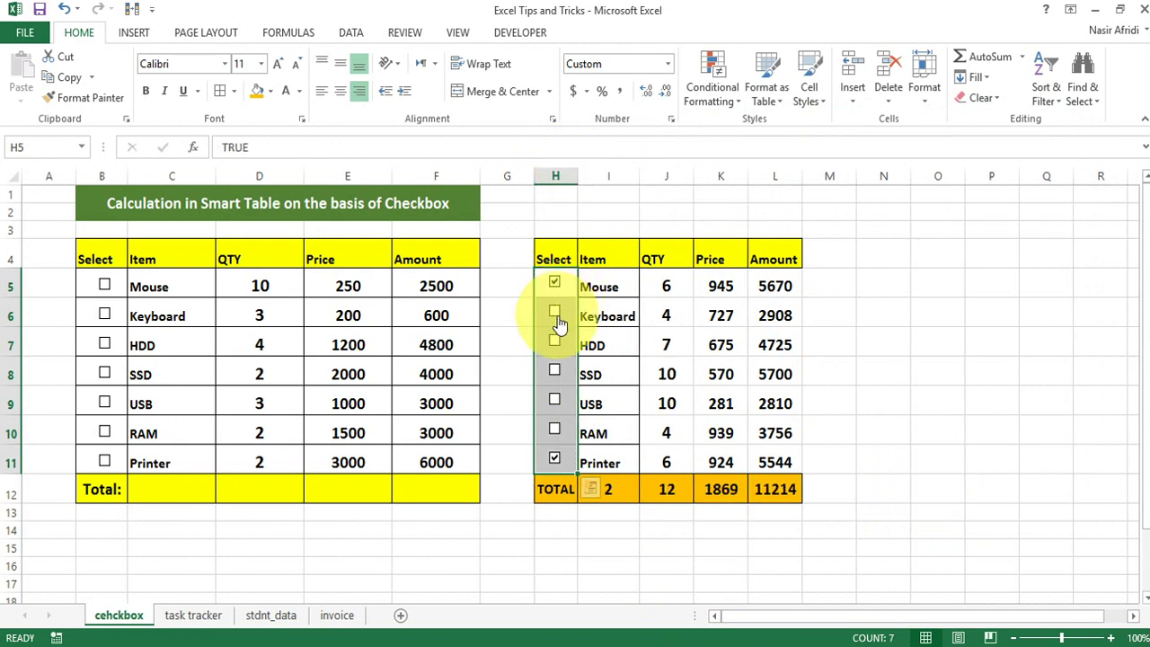
pyautogui.click(556, 315)
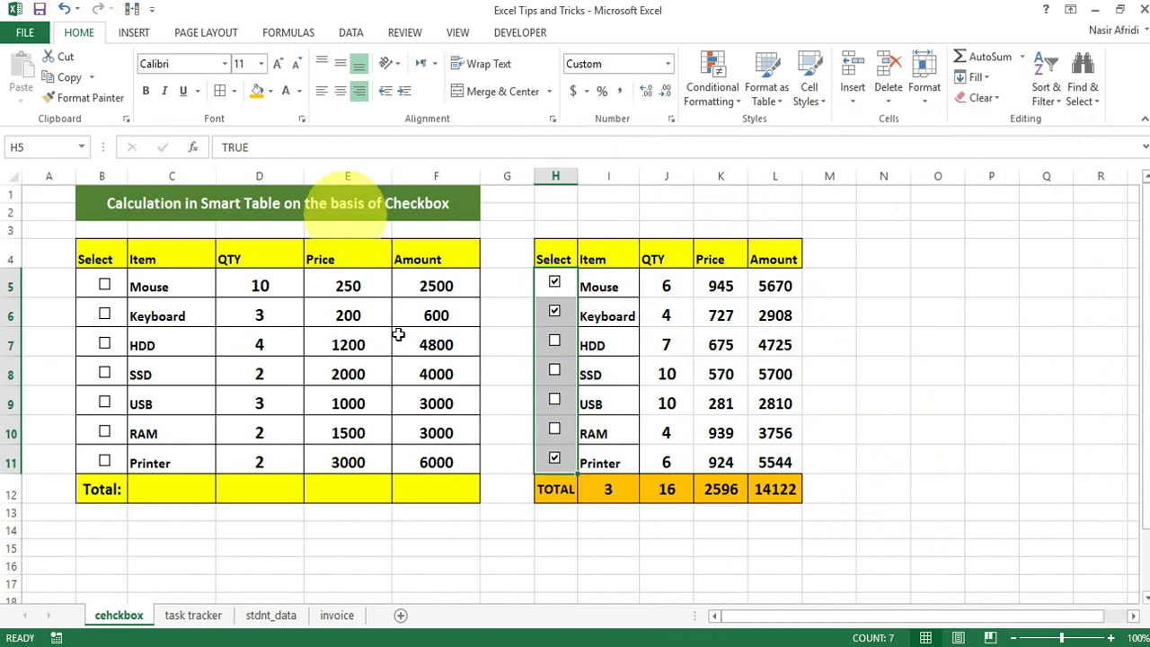